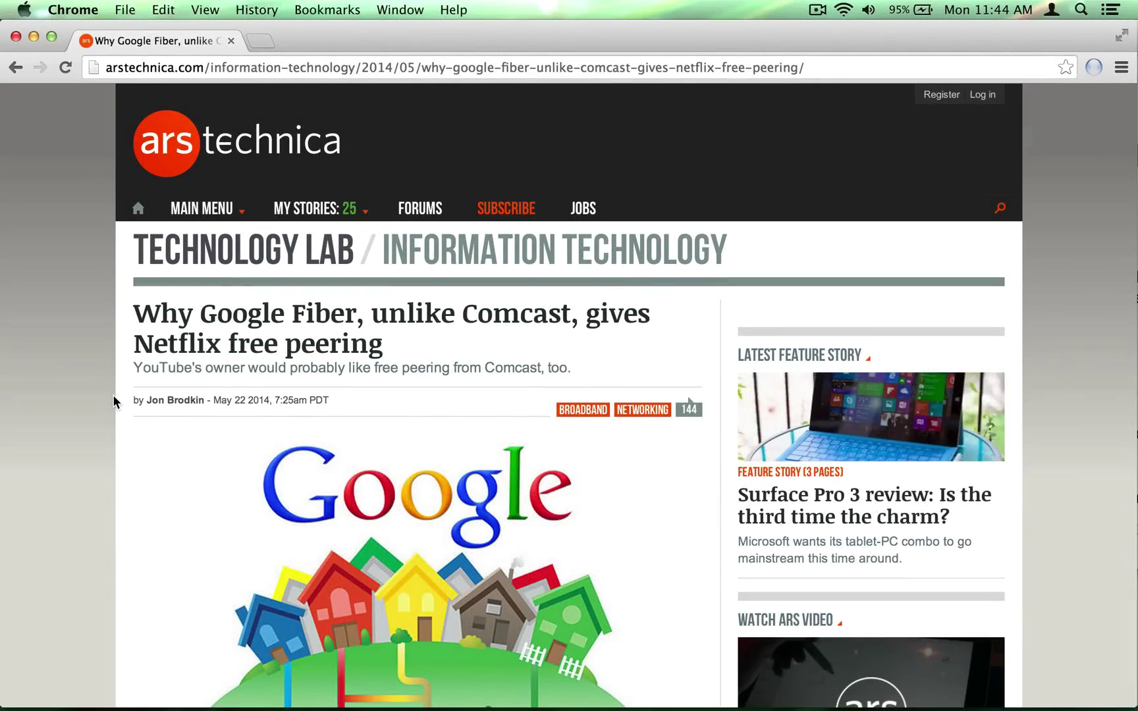
# Step: Reveal the ultralinks hidden in the article's body text below the Google Fiber picture
pyautogui.scroll(-7, 113, 394)
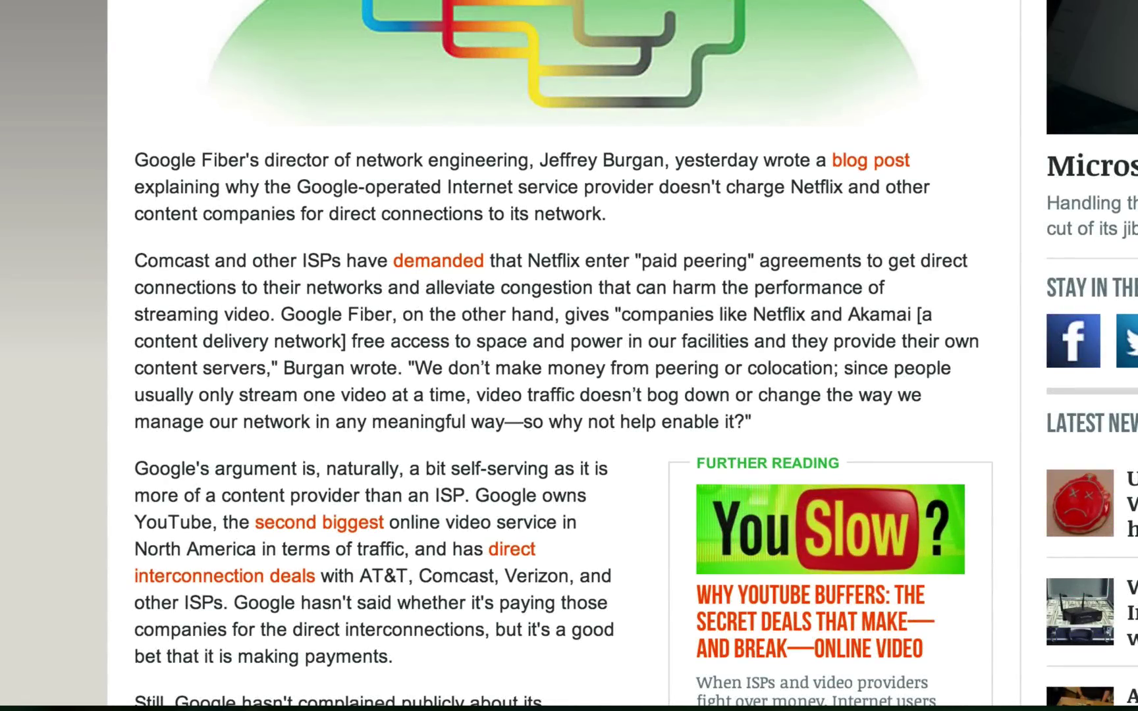
pyautogui.press('alt')
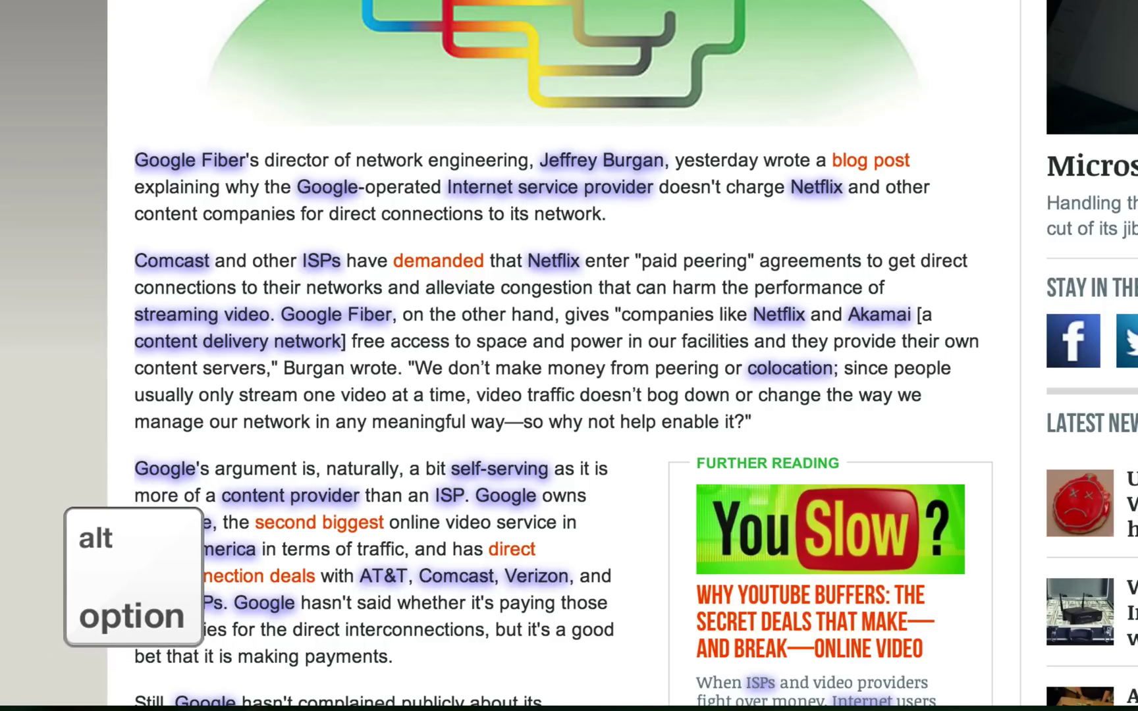
pyautogui.press('alt')
pyautogui.press('alt')
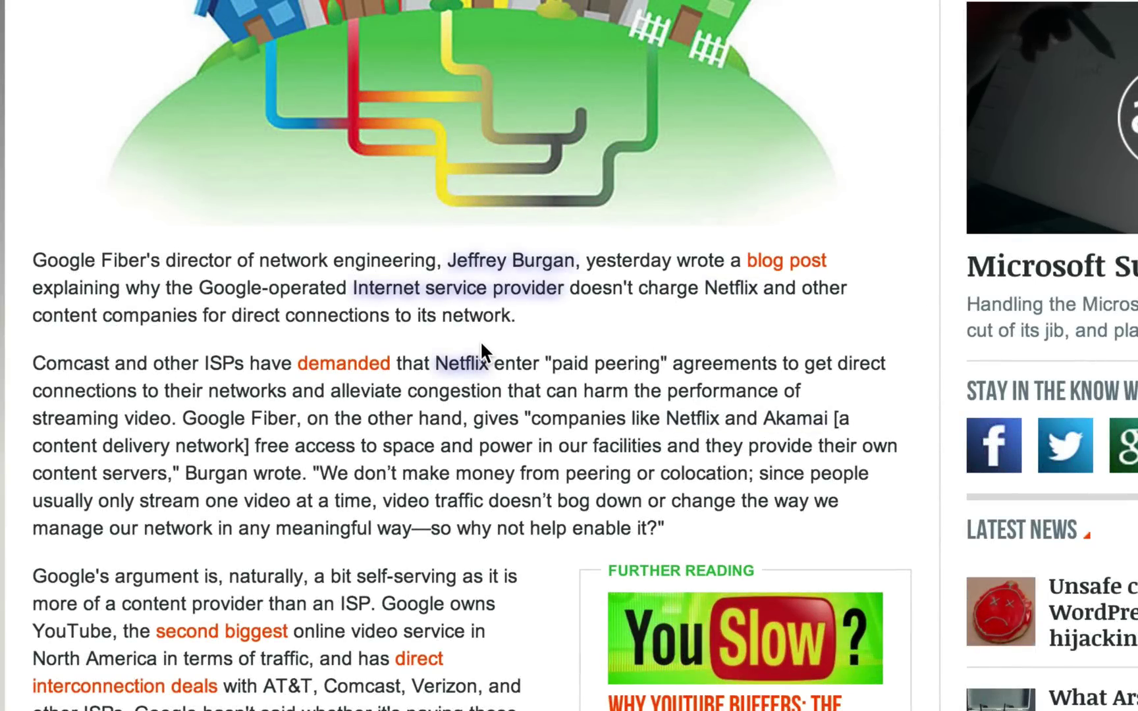
# Step: Open the ultralink for Netflix in the article's second paragraph and follow its netflix.com link
pyautogui.click(456, 366)
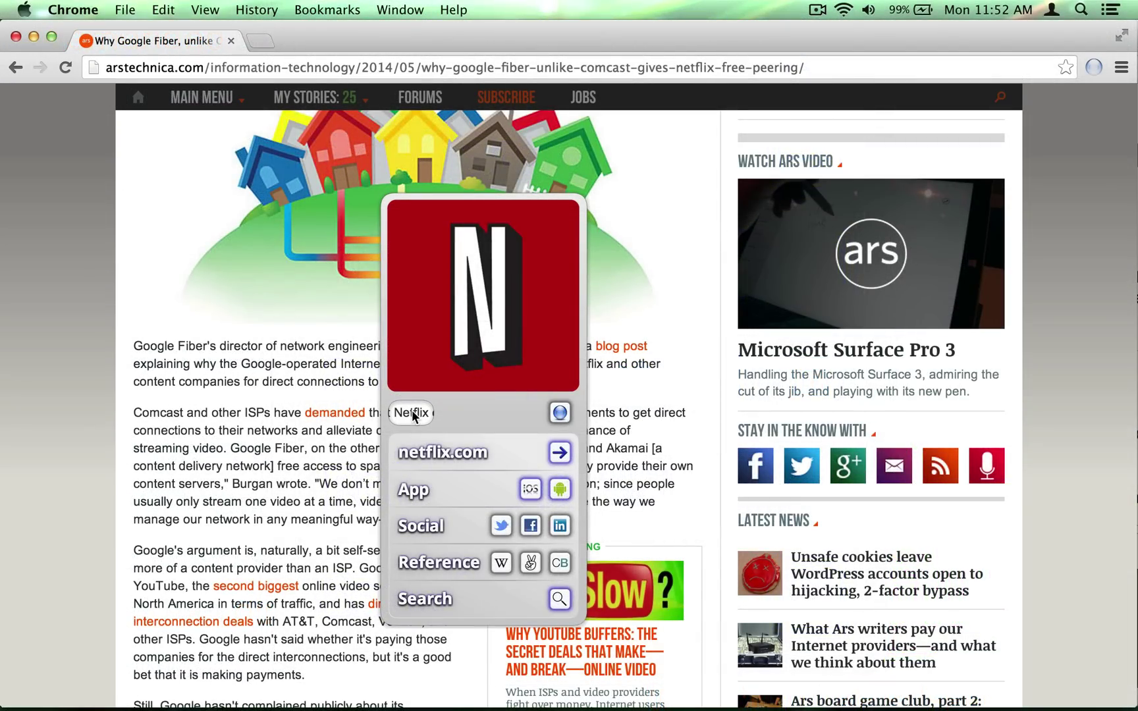
pyautogui.click(560, 454)
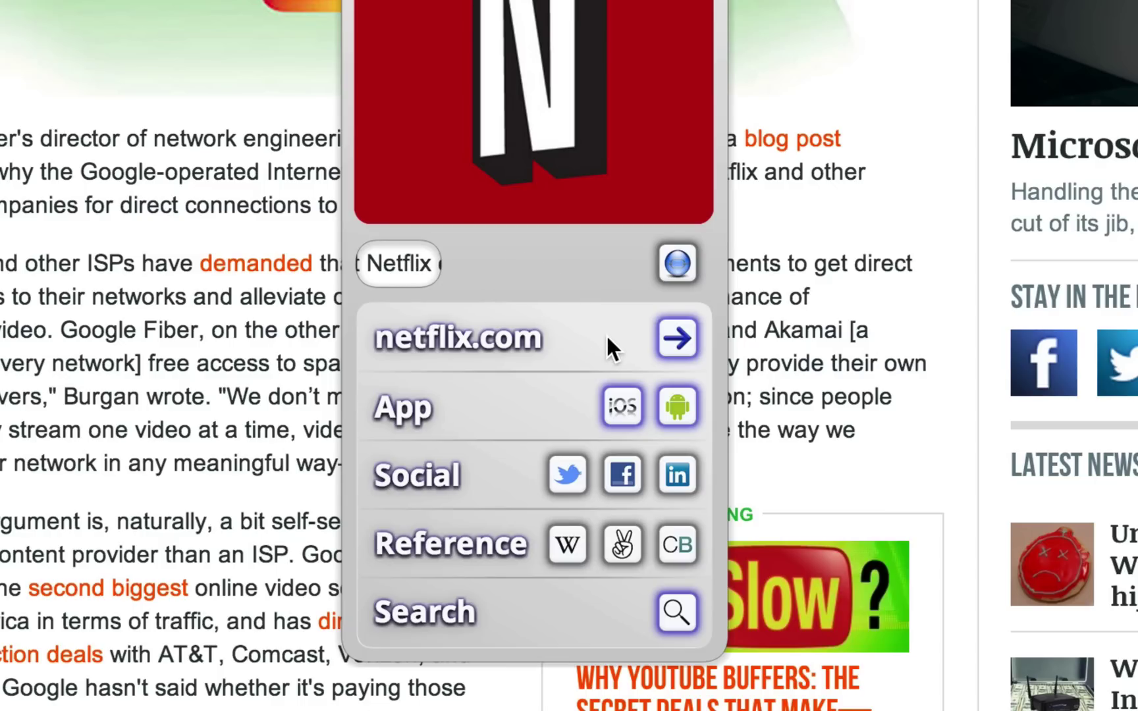
pyautogui.click(679, 349)
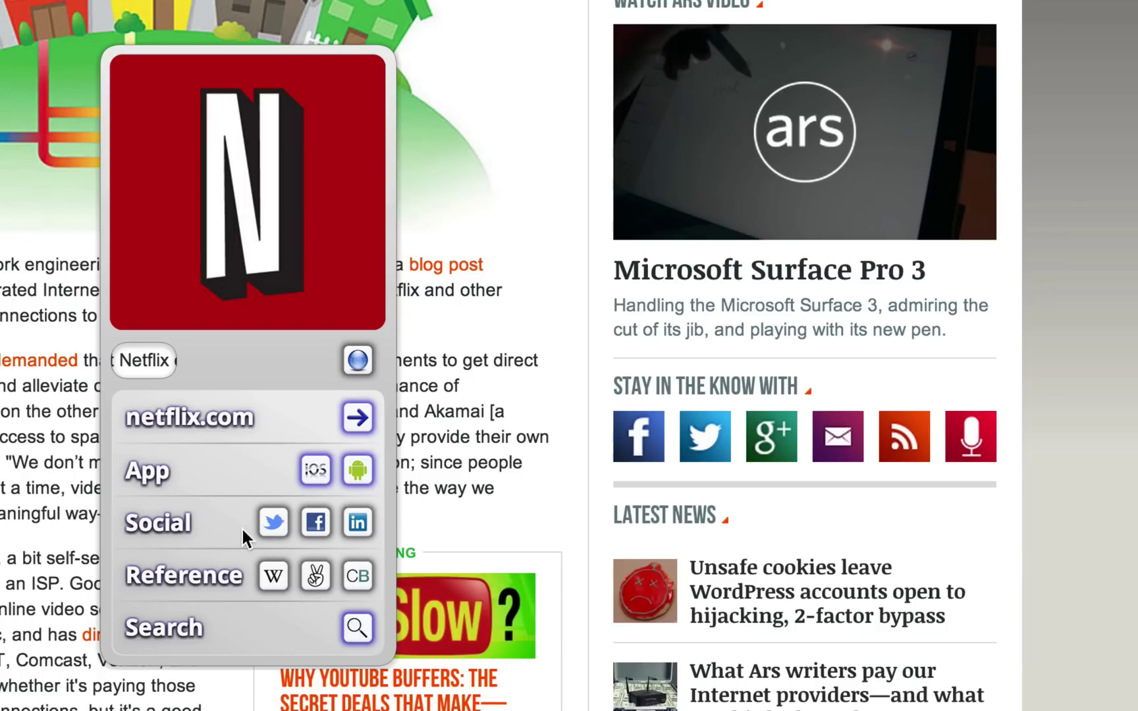
# Step: Read the Wikipedia preview in the Netflix ultralink through to its end, and close the ultralink
pyautogui.click(273, 577)
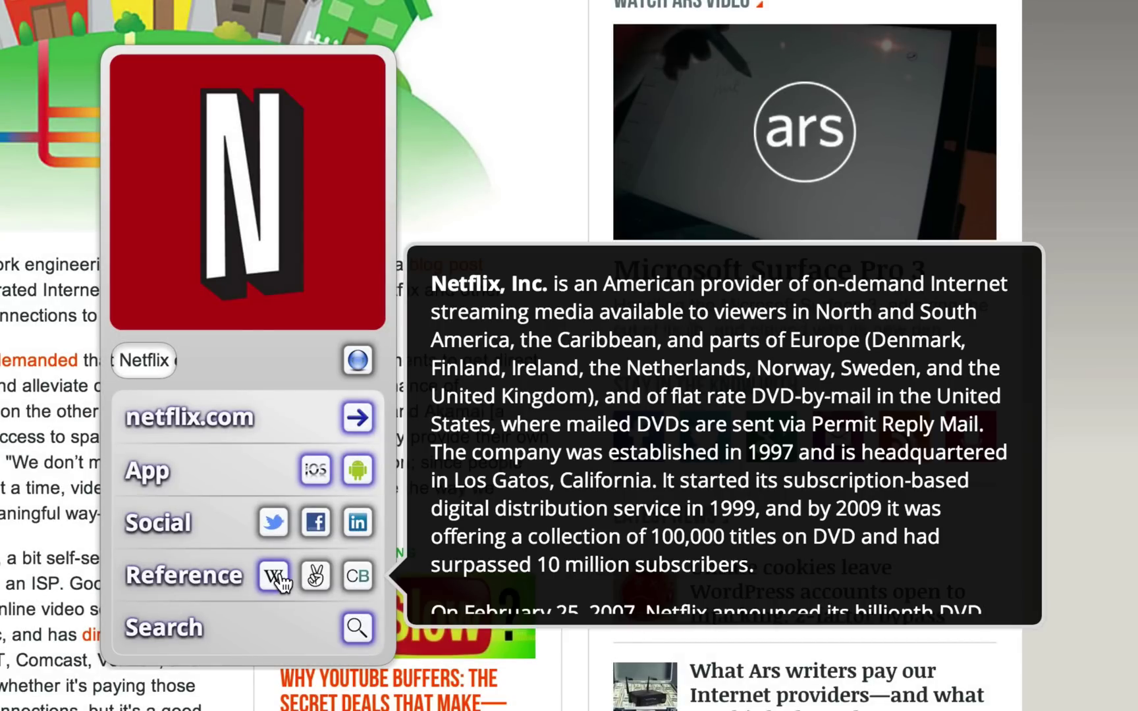
pyautogui.scroll(-5, 673, 433)
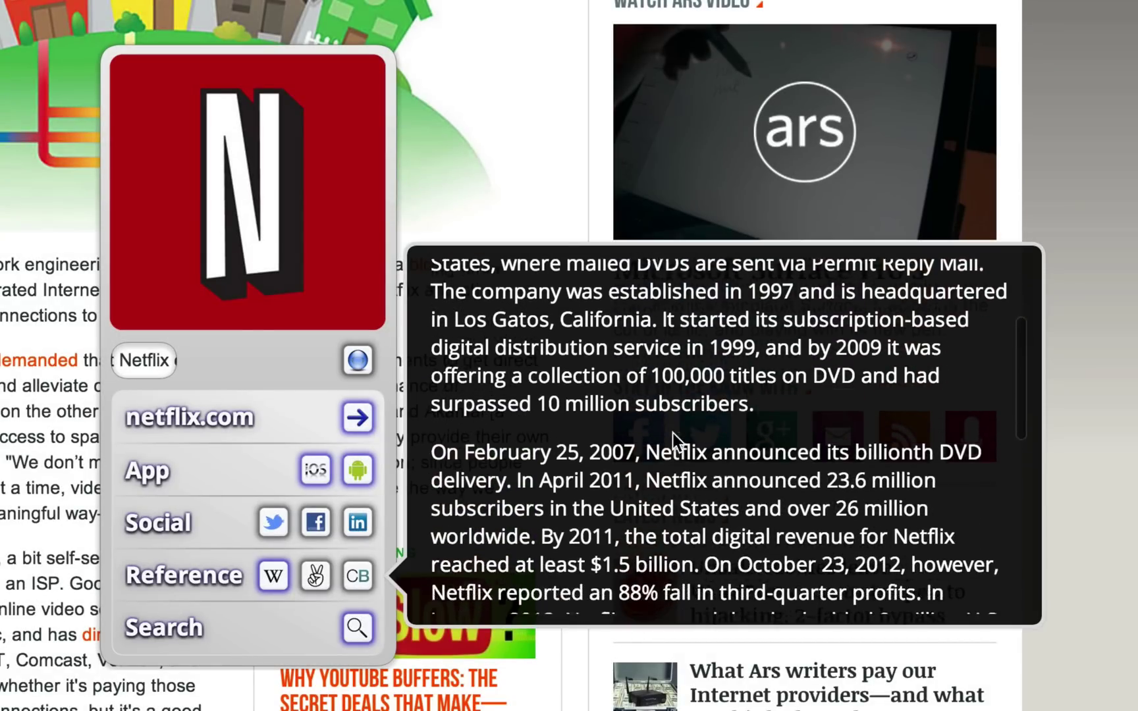
pyautogui.scroll(-5, 720, 452)
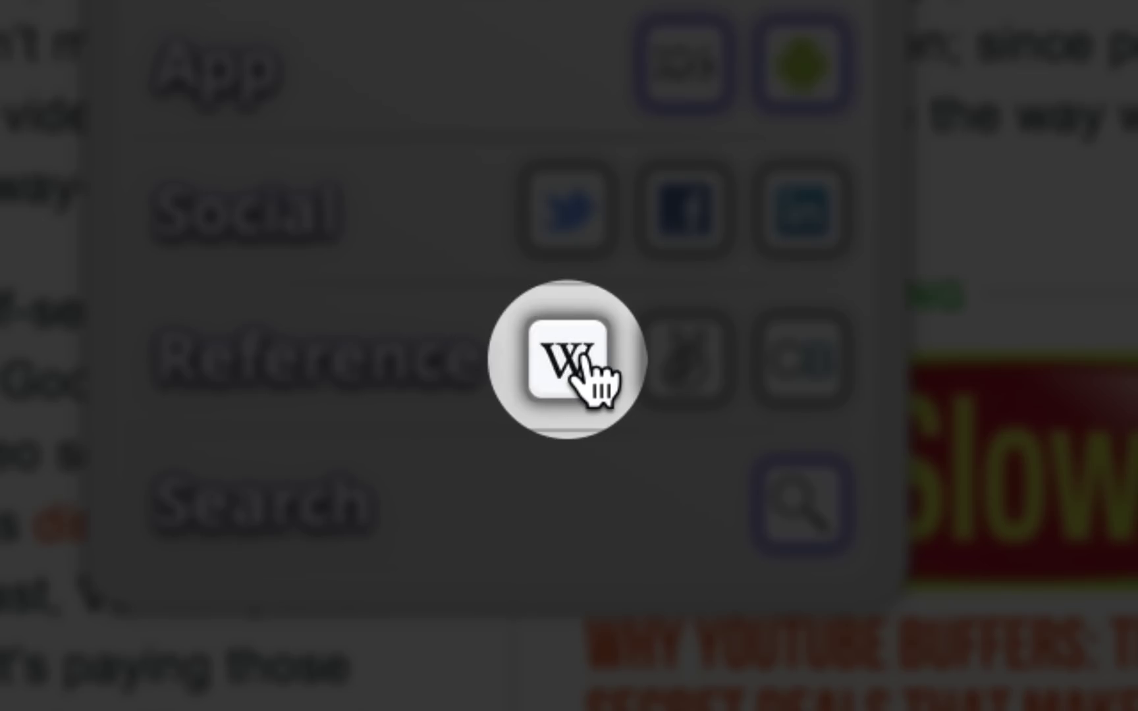
pyautogui.click(583, 358)
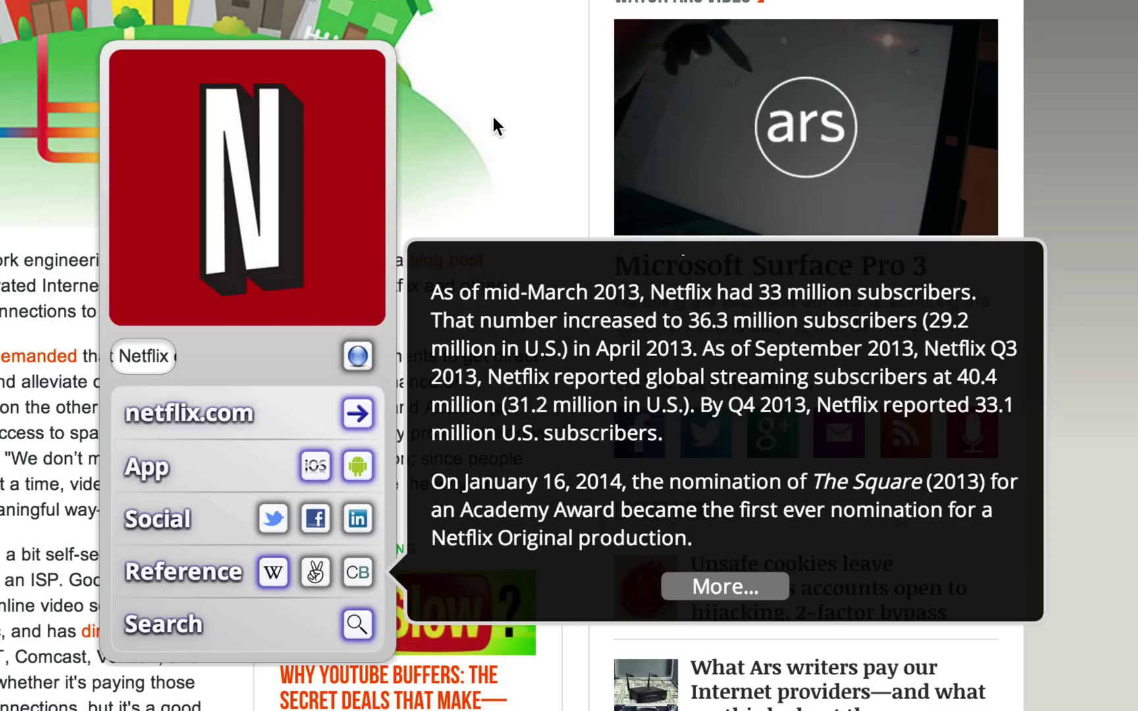
pyautogui.click(492, 114)
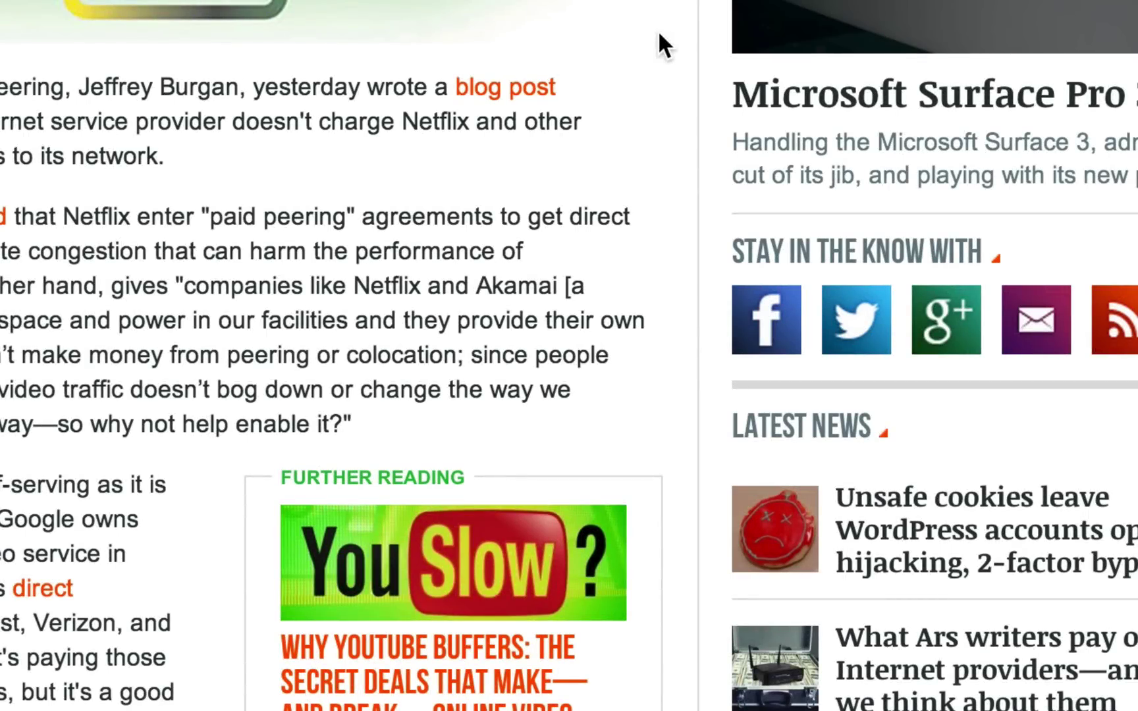
# Step: Open the Akamai ultralink in the article, view its Wikipedia preview and close it
pyautogui.click(513, 288)
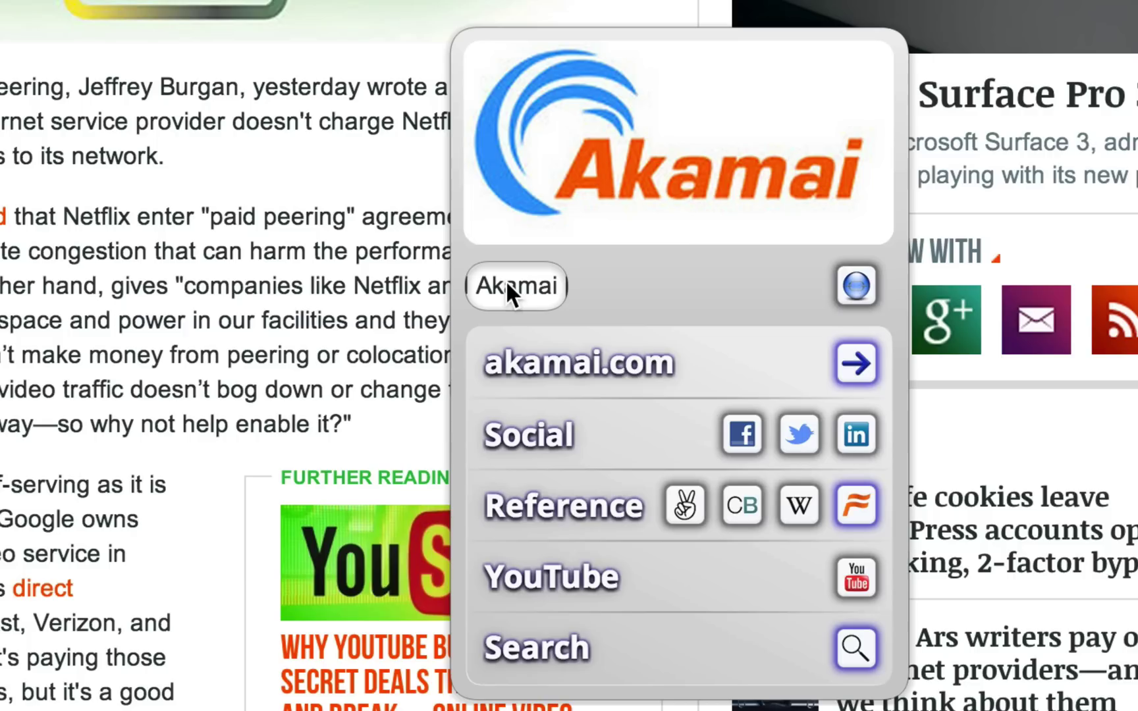
pyautogui.click(365, 160)
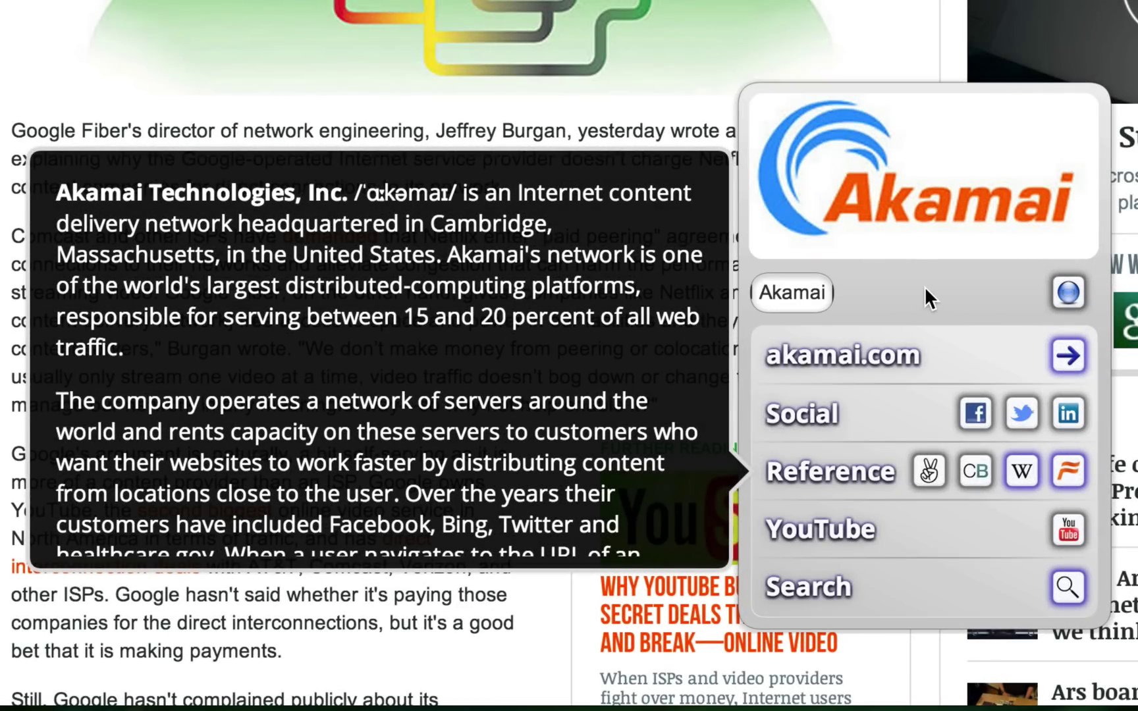
pyautogui.click(785, 296)
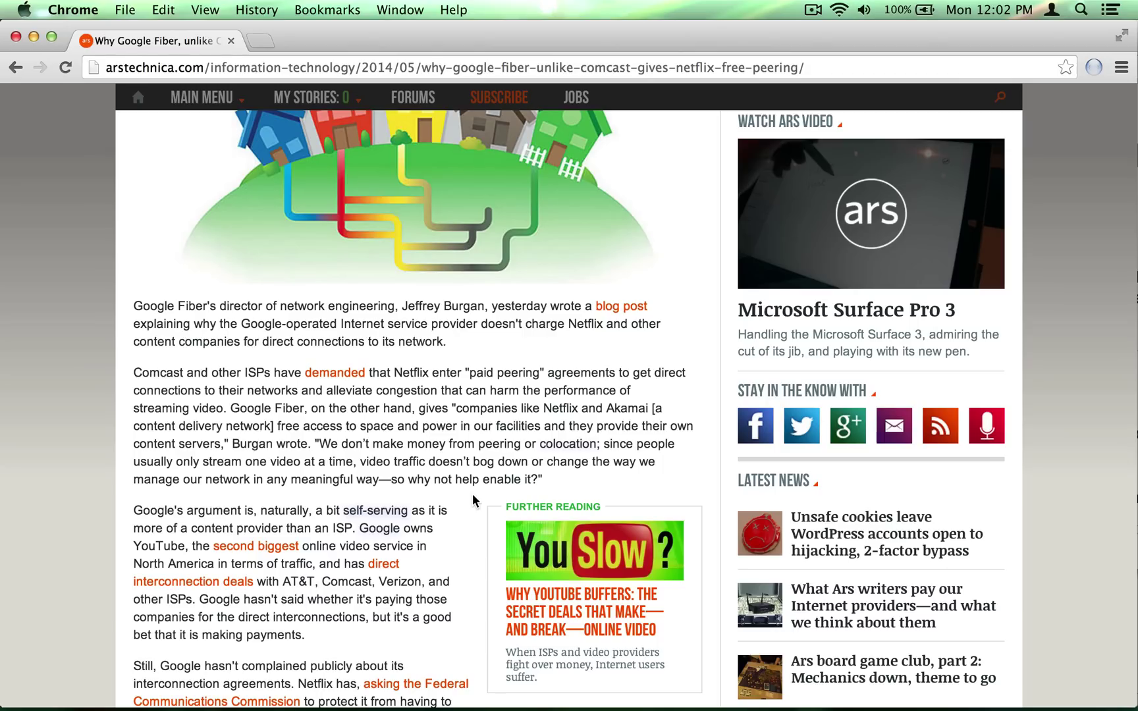
# Step: Open the ultralink for "content delivery network" and run its web search for the term
pyautogui.click(176, 428)
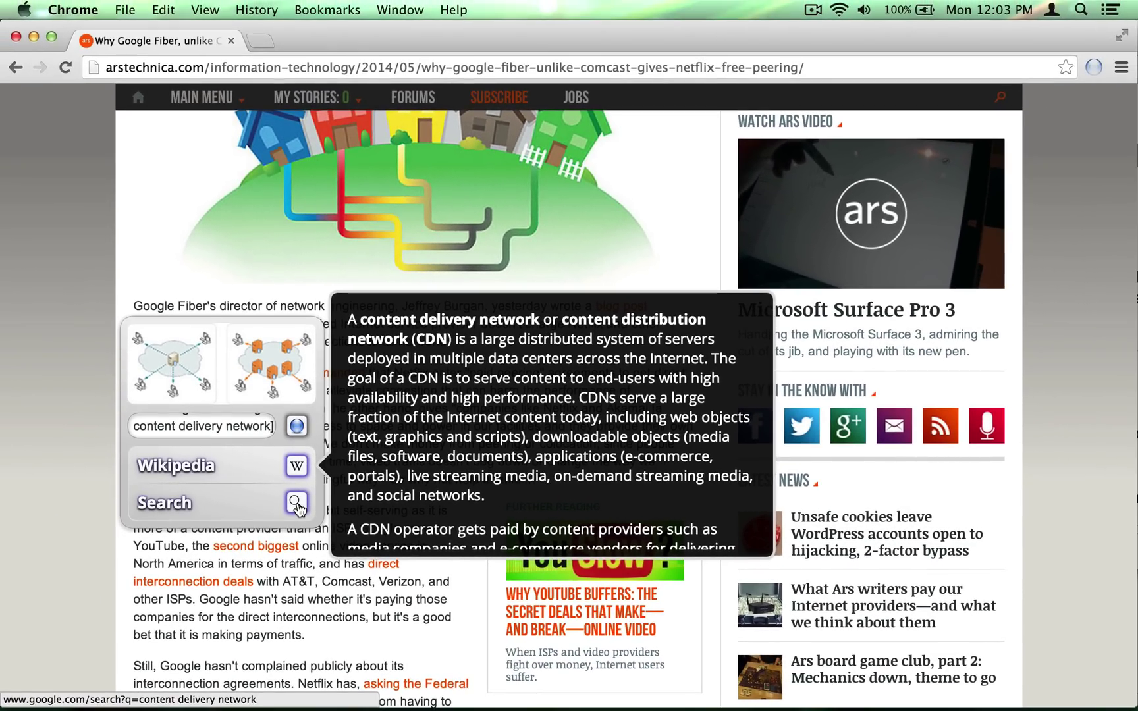
pyautogui.click(297, 503)
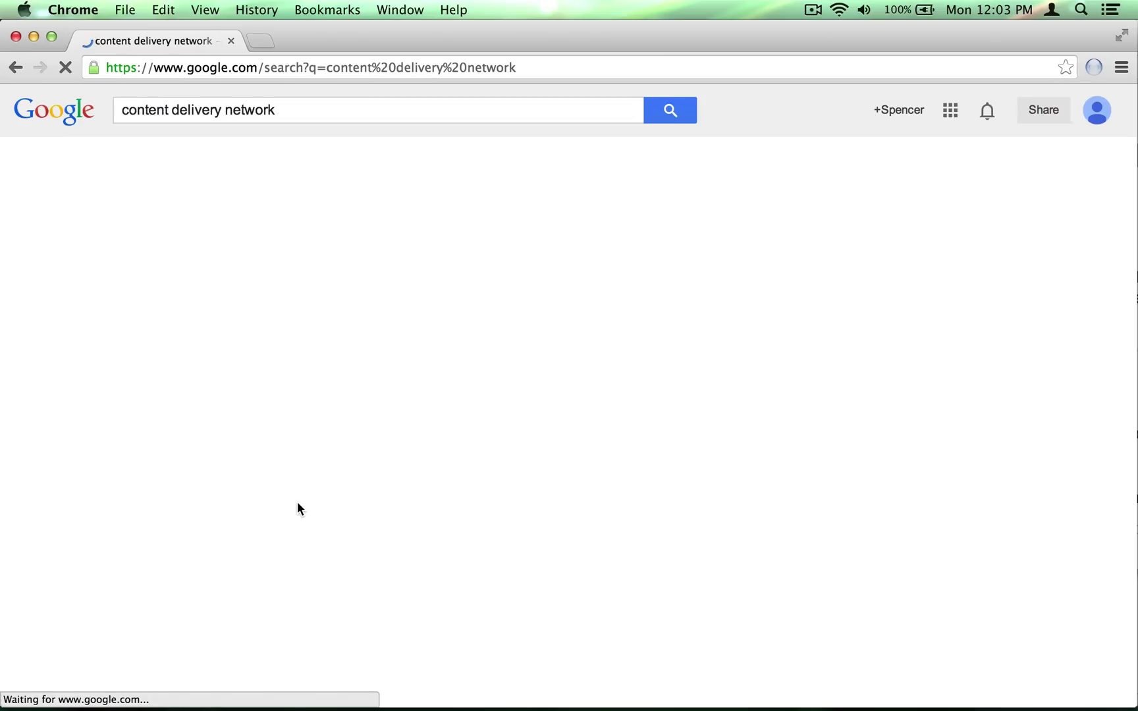
pyautogui.scroll(-6, 297, 501)
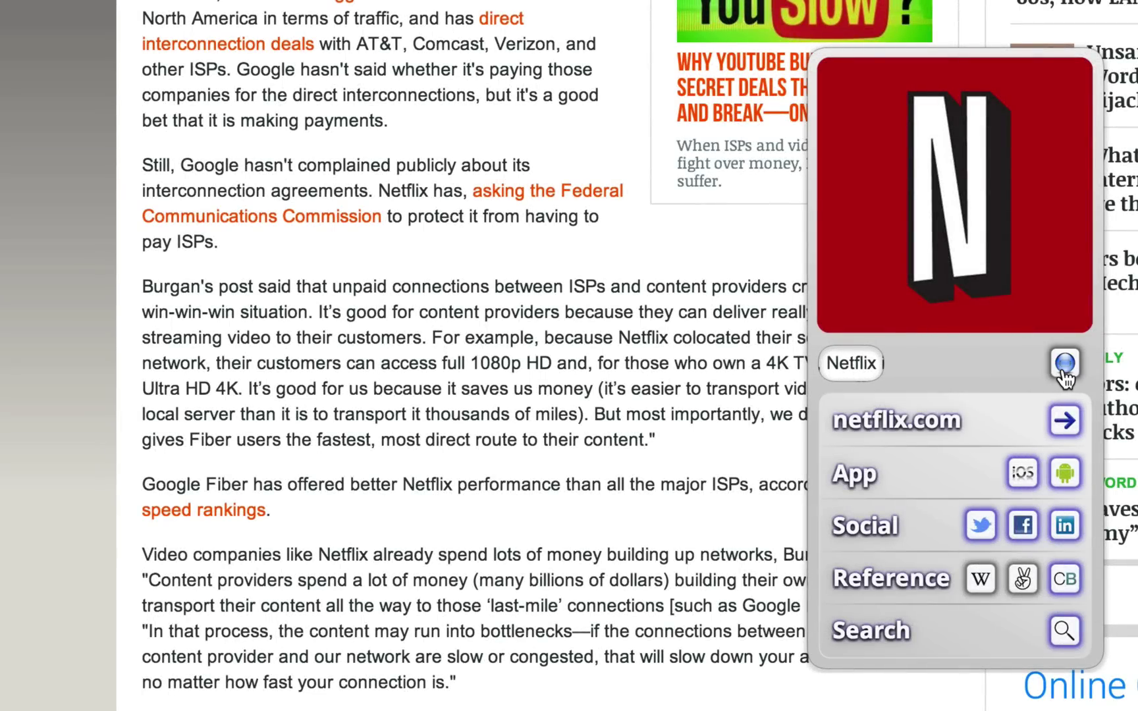
# Step: Open the Netflix ultralink's database entry, expand its alternative names and categories, and look through its stored links
pyautogui.click(1064, 368)
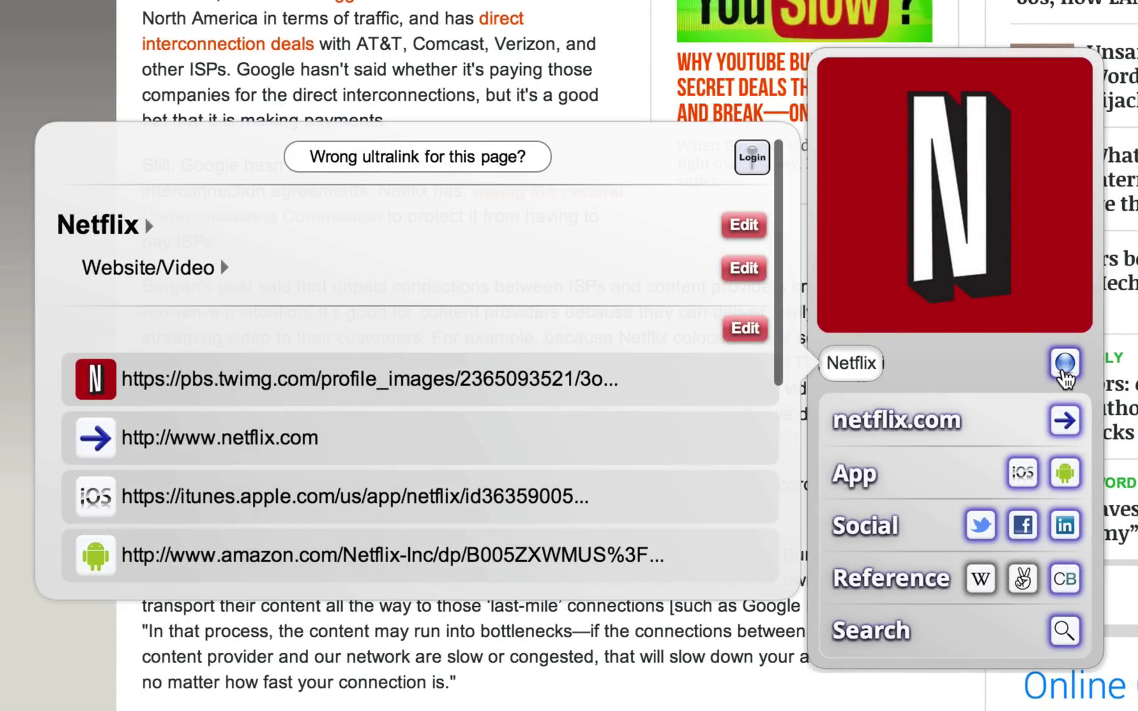
pyautogui.click(152, 228)
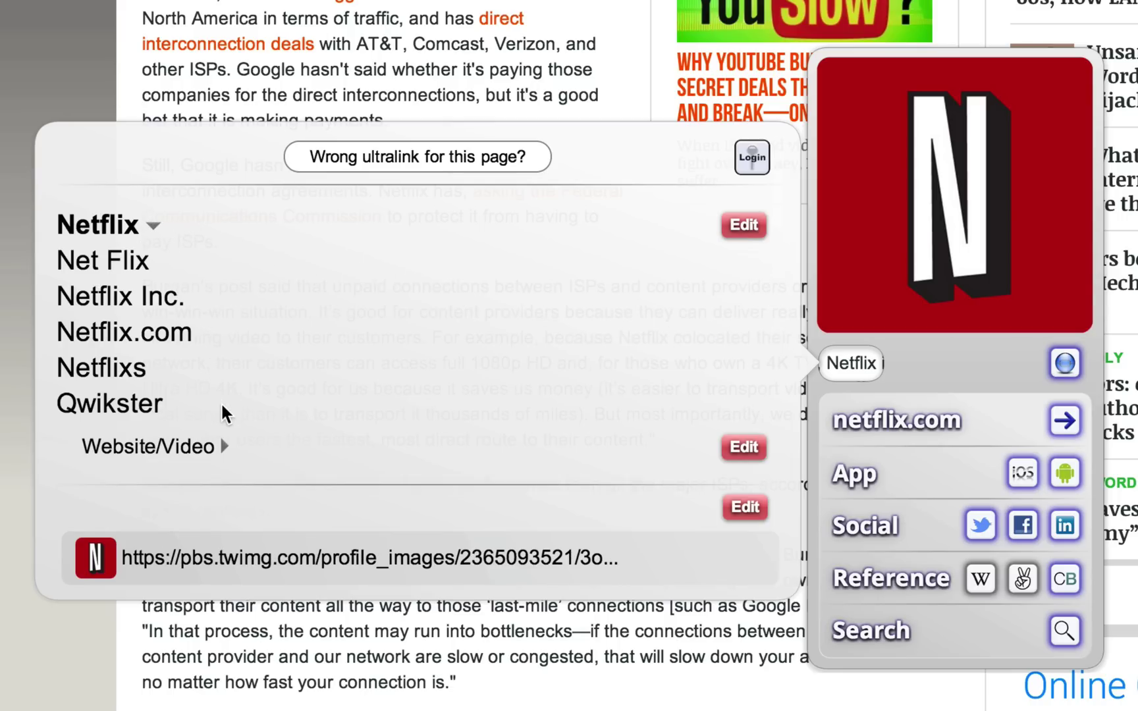
pyautogui.click(223, 443)
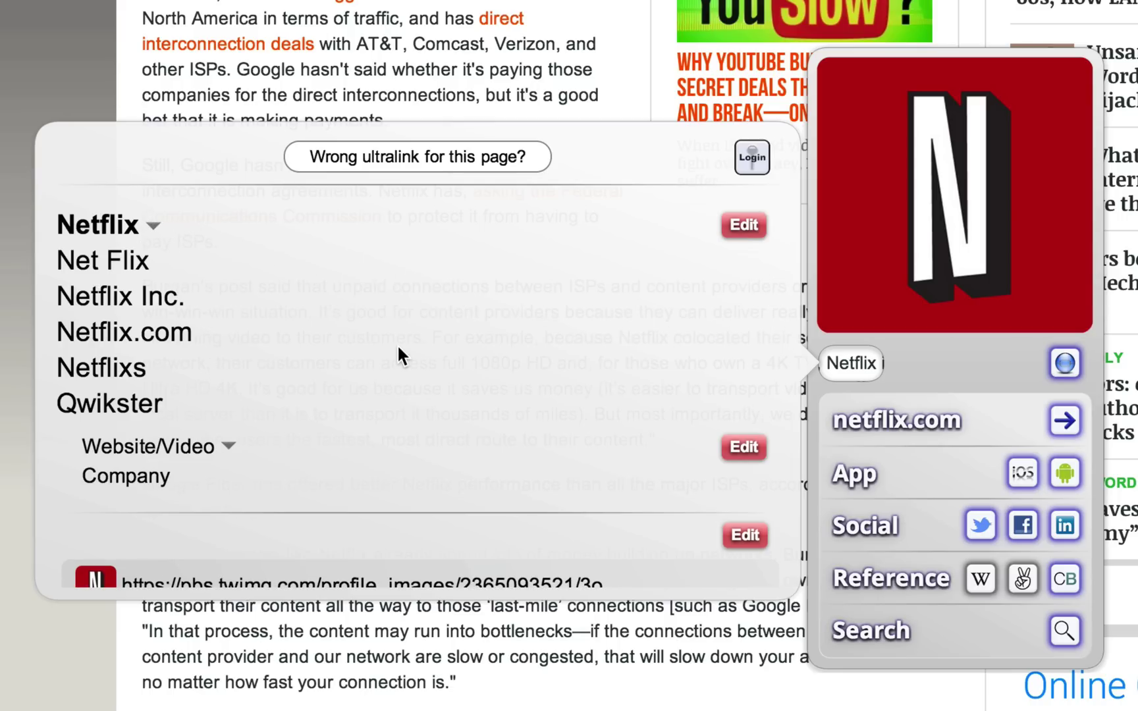
pyautogui.scroll(-4, 398, 346)
pyautogui.scroll(-12, 397, 344)
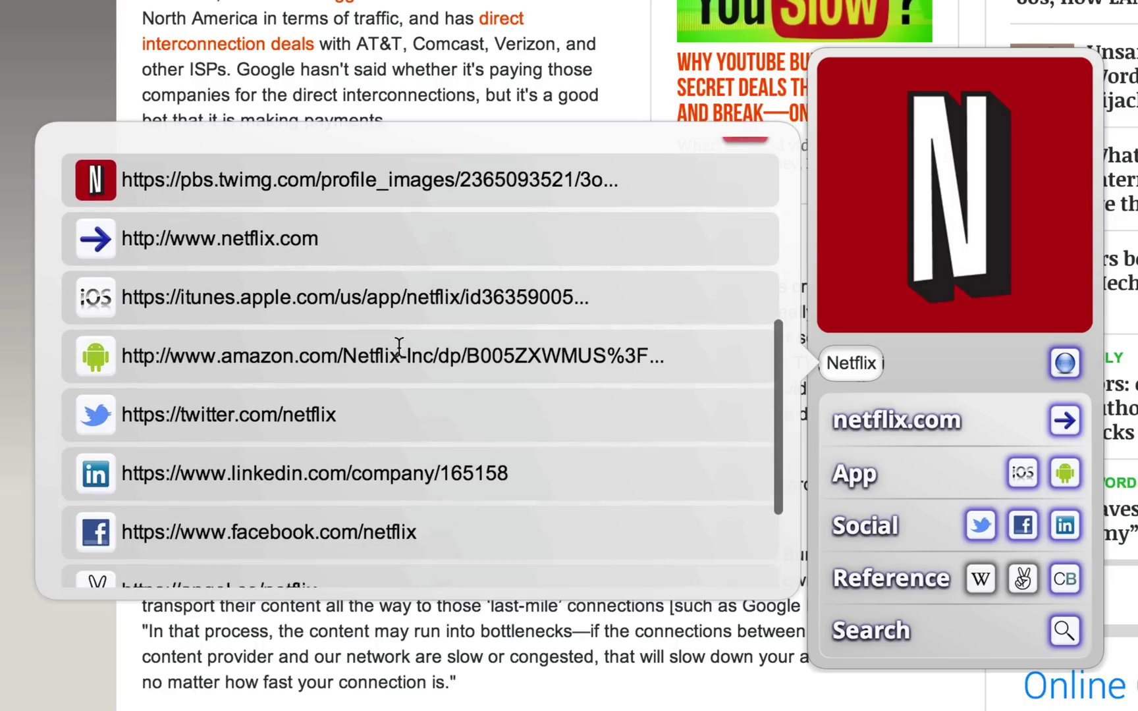
pyautogui.scroll(-2, 398, 348)
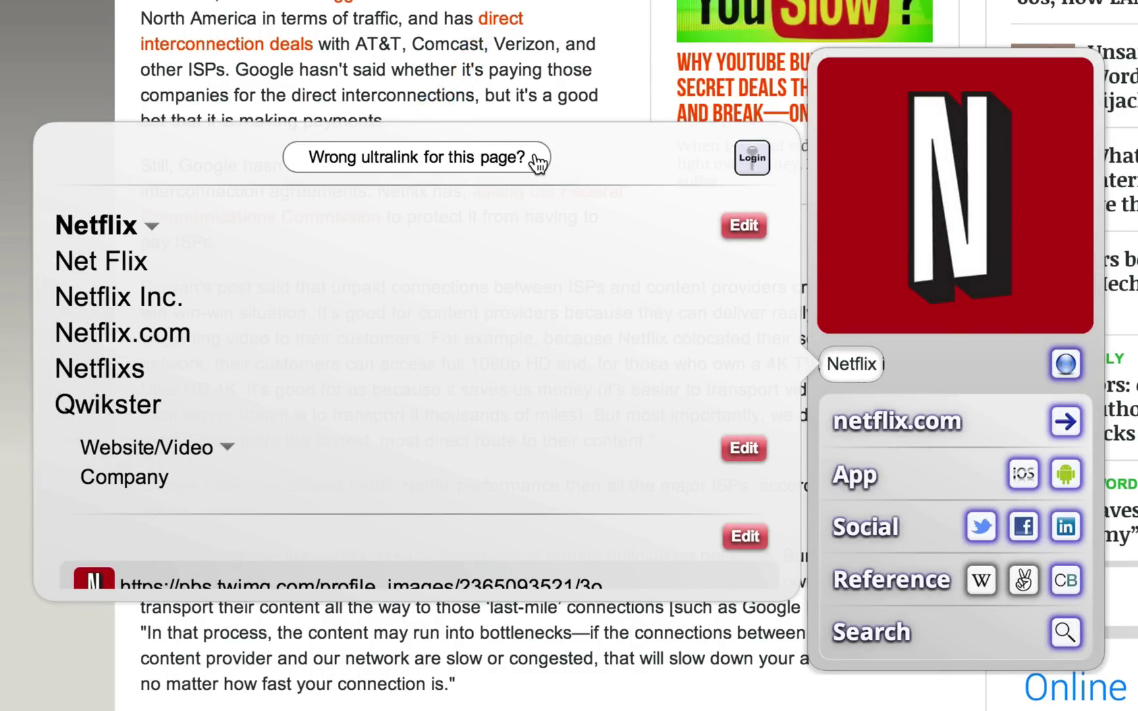
pyautogui.scroll(-8, 654, 317)
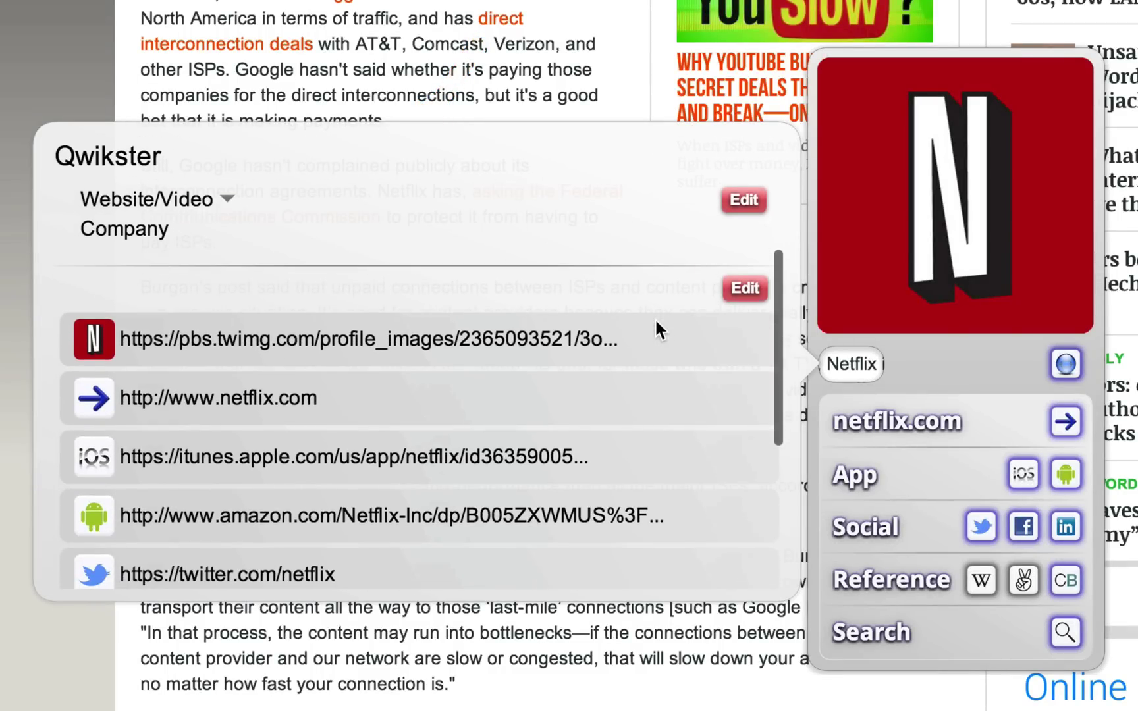
# Step: Open the editing controls for the Netflix entry's links, categories and names
pyautogui.click(743, 290)
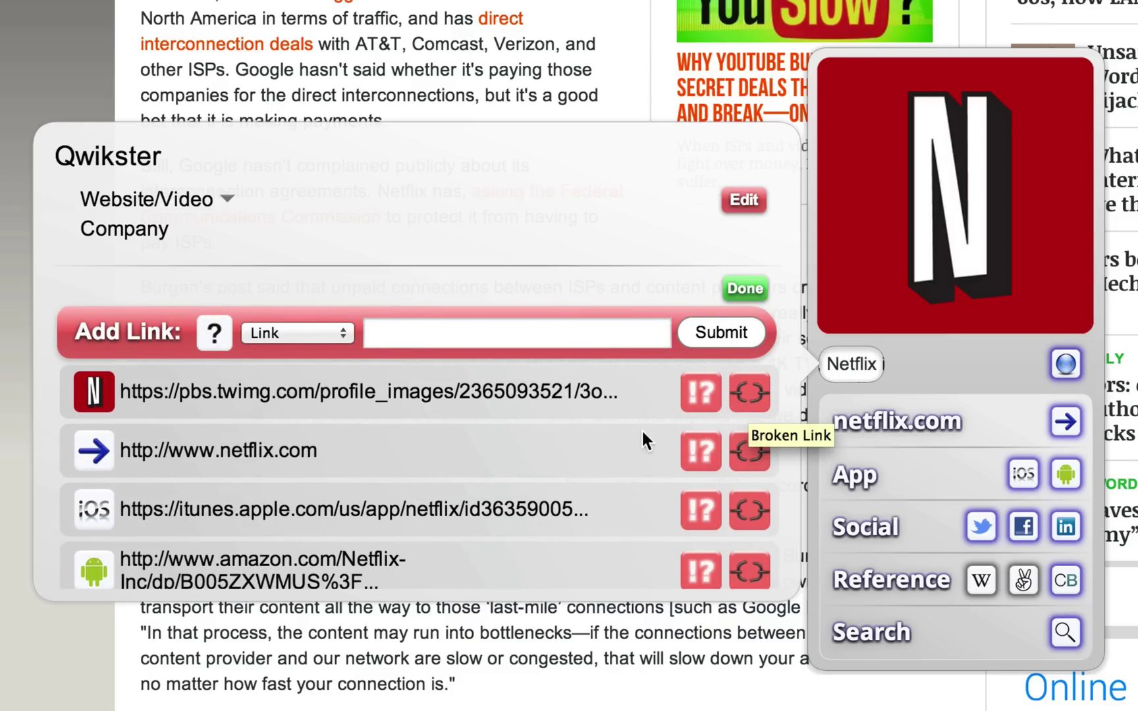
pyautogui.scroll(5, 603, 444)
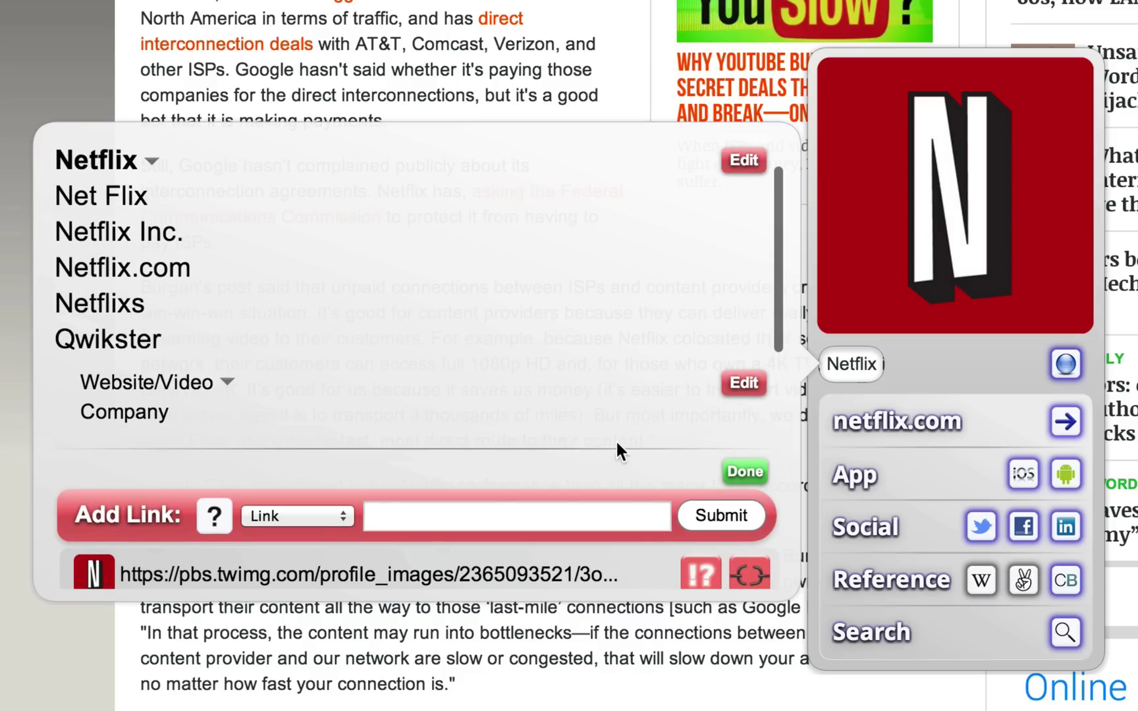
pyautogui.click(741, 385)
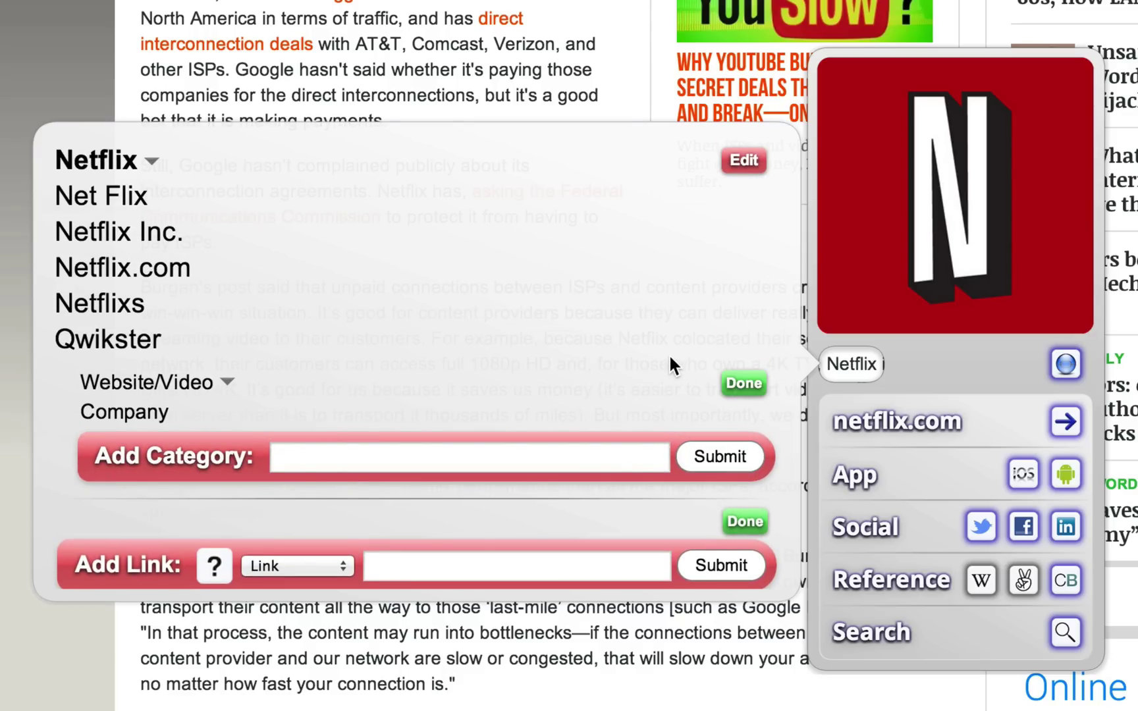
pyautogui.click(755, 170)
pyautogui.click(755, 170)
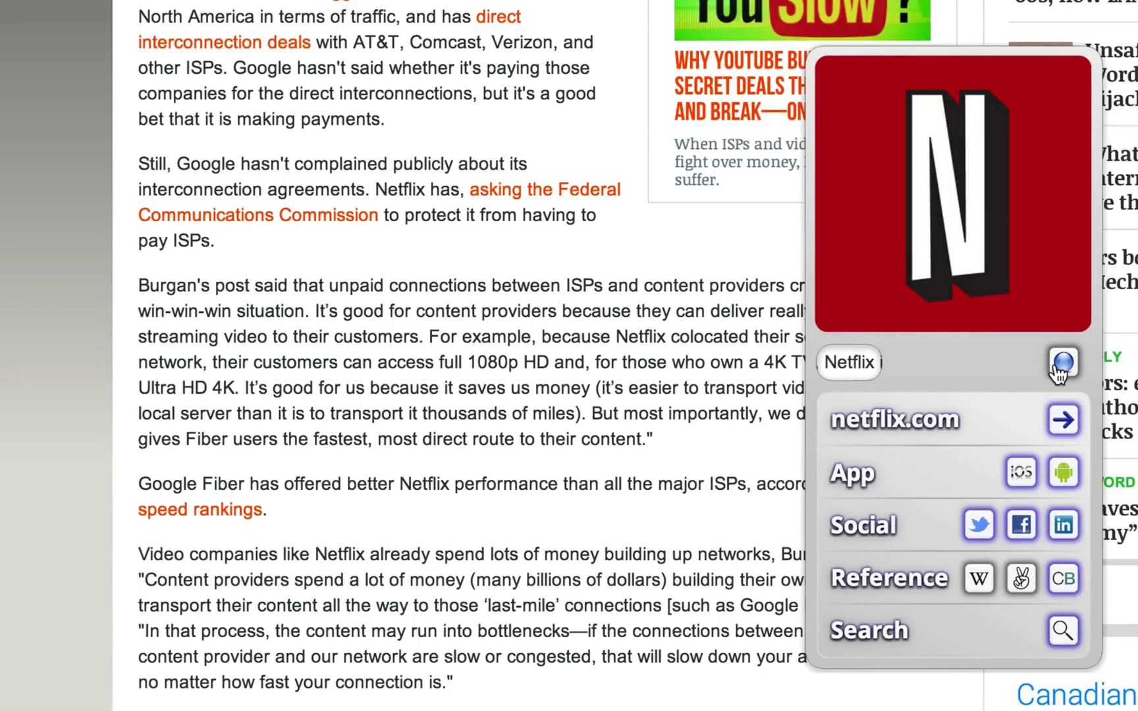
# Step: Reopen the Netflix database entry from the logged-in account and look through its full link editor
pyautogui.click(1060, 363)
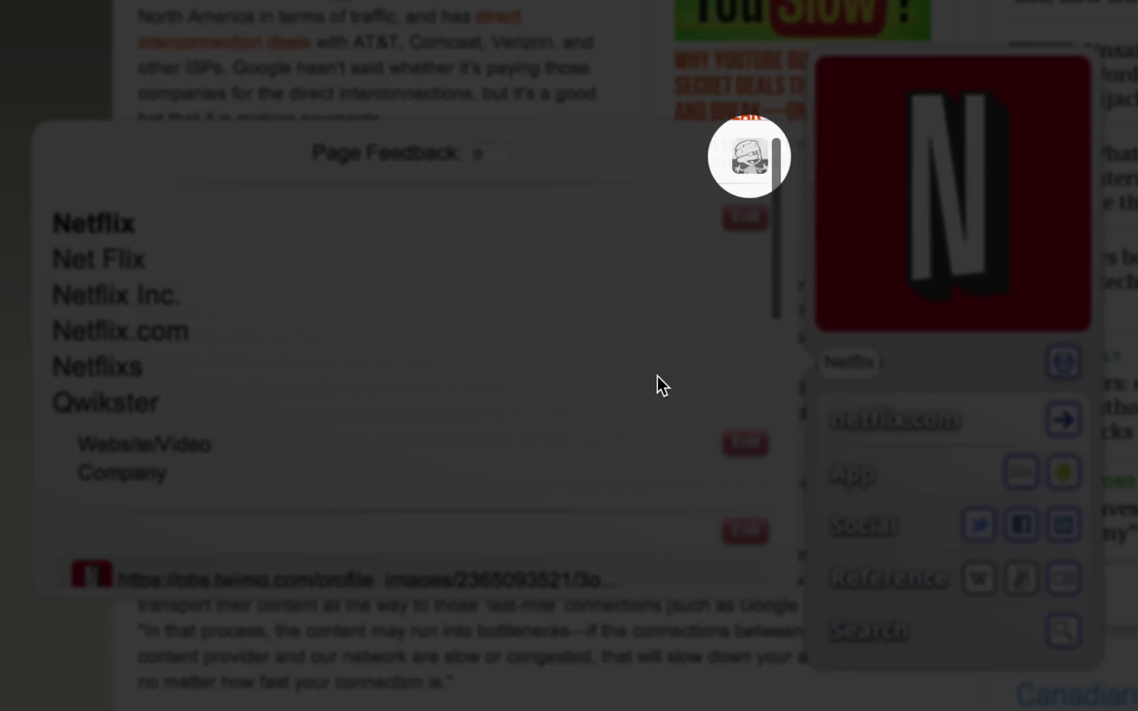
pyautogui.scroll(-2, 655, 374)
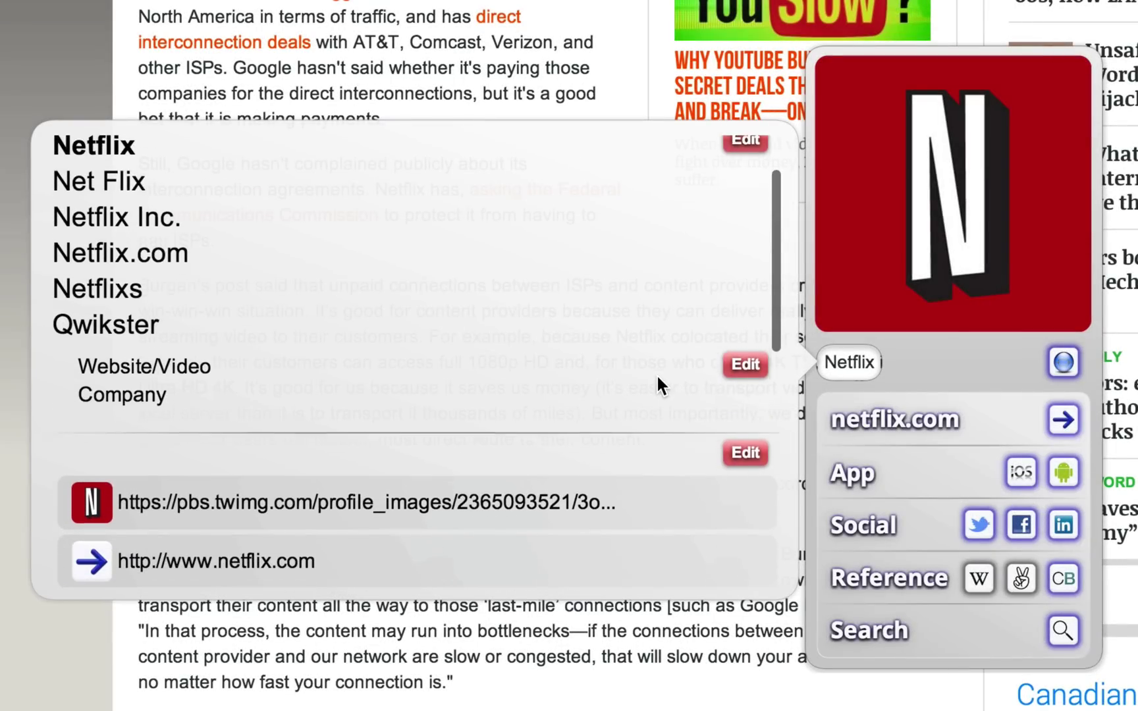
pyautogui.click(744, 448)
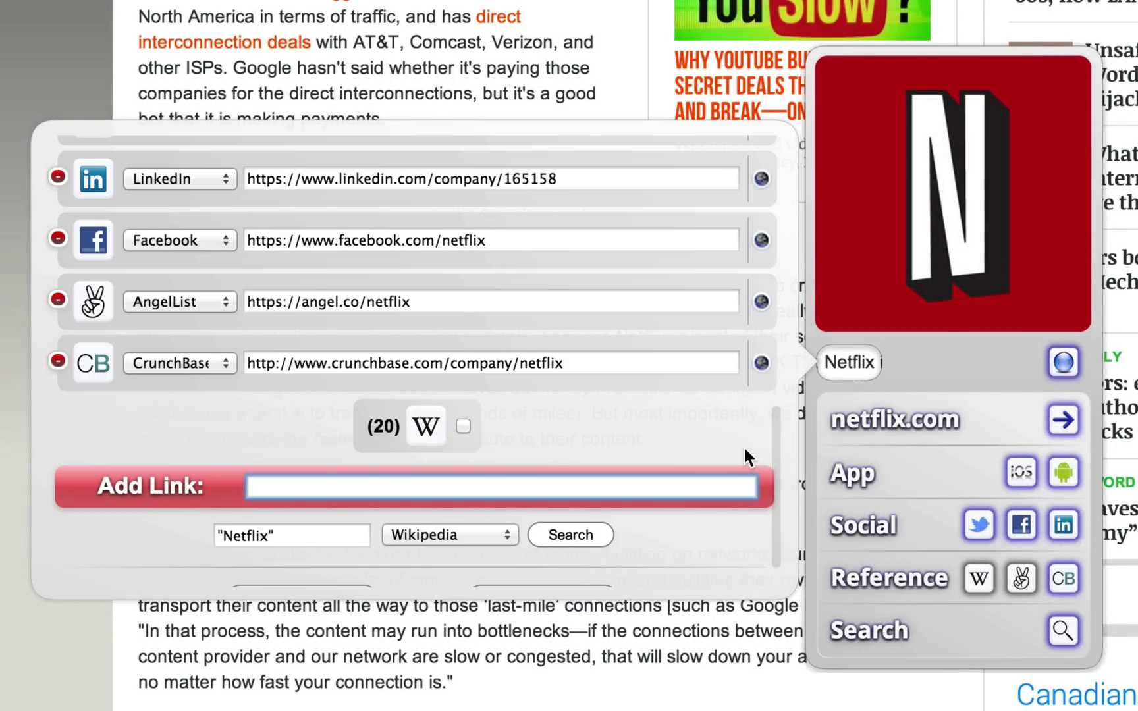
pyautogui.scroll(3, 743, 445)
pyautogui.scroll(3, 743, 445)
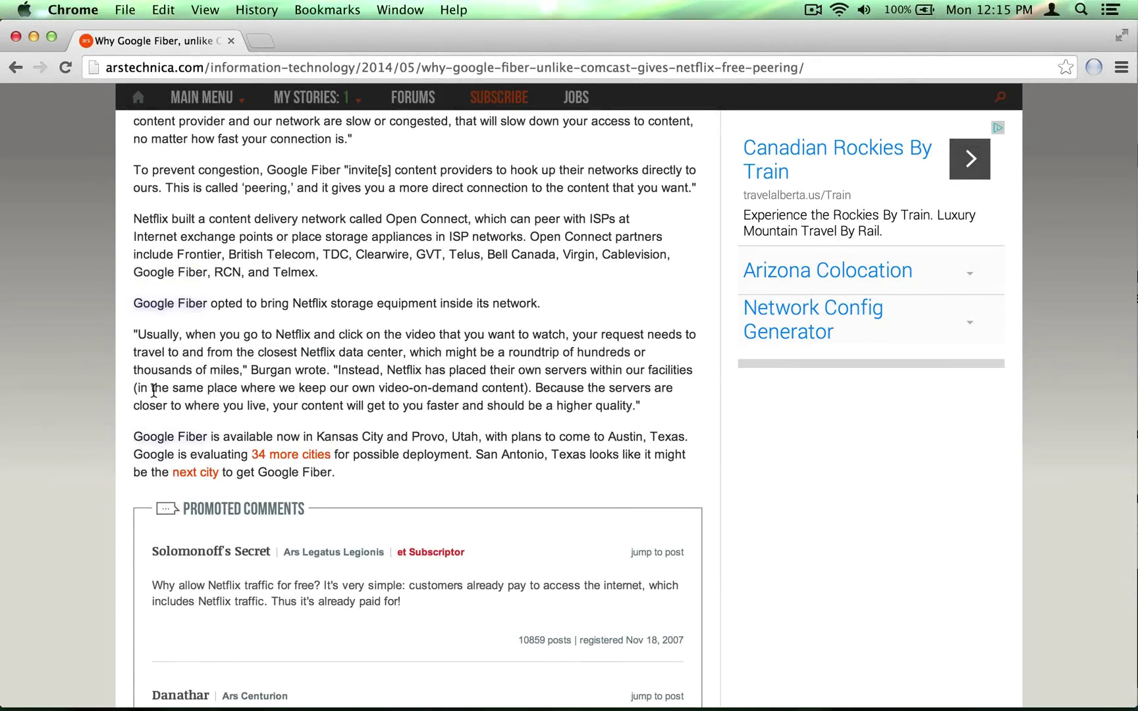
pyautogui.click(456, 437)
pyautogui.click(548, 437)
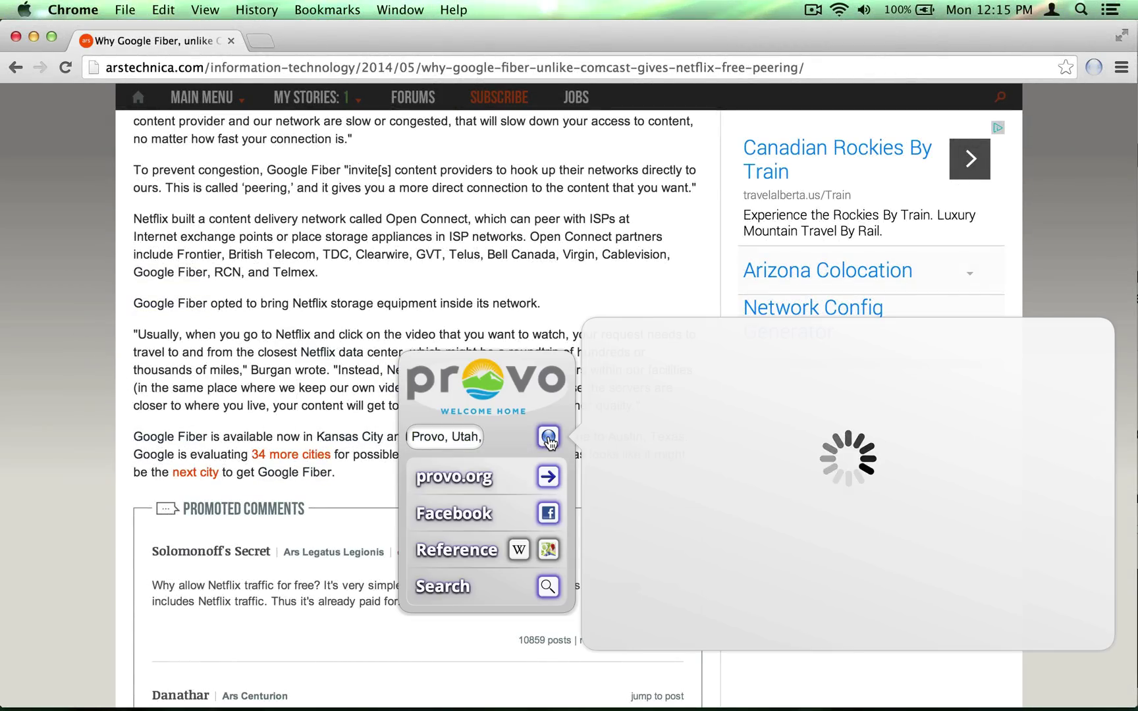
pyautogui.click(1074, 461)
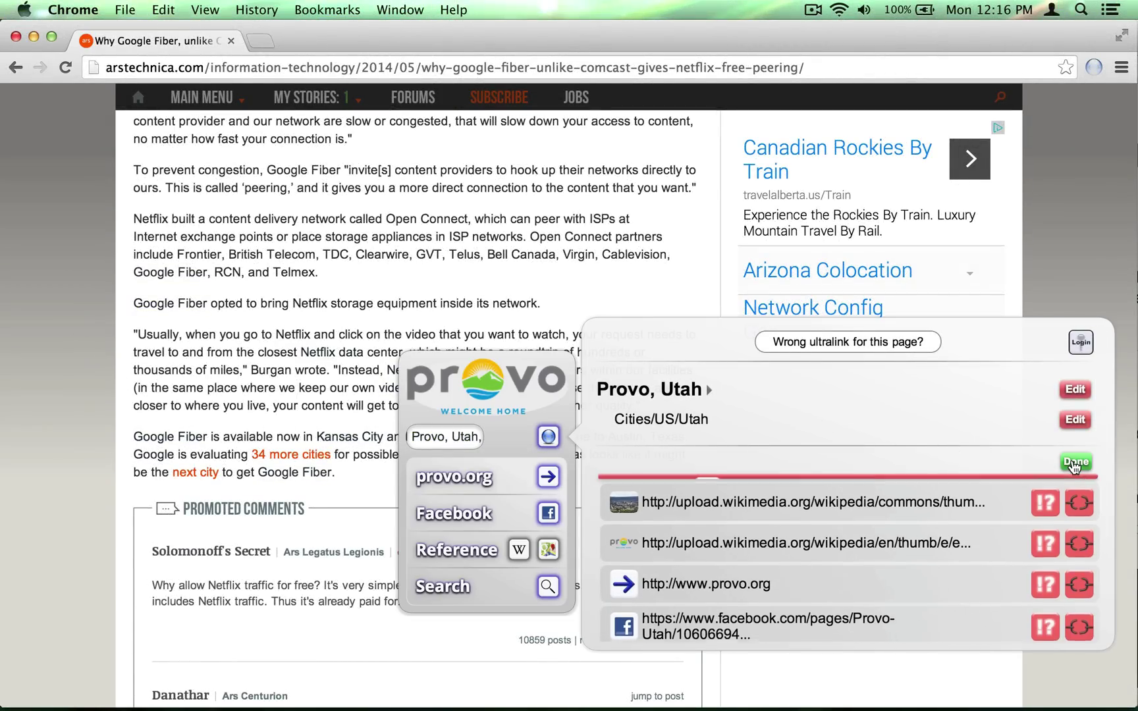
pyautogui.click(869, 491)
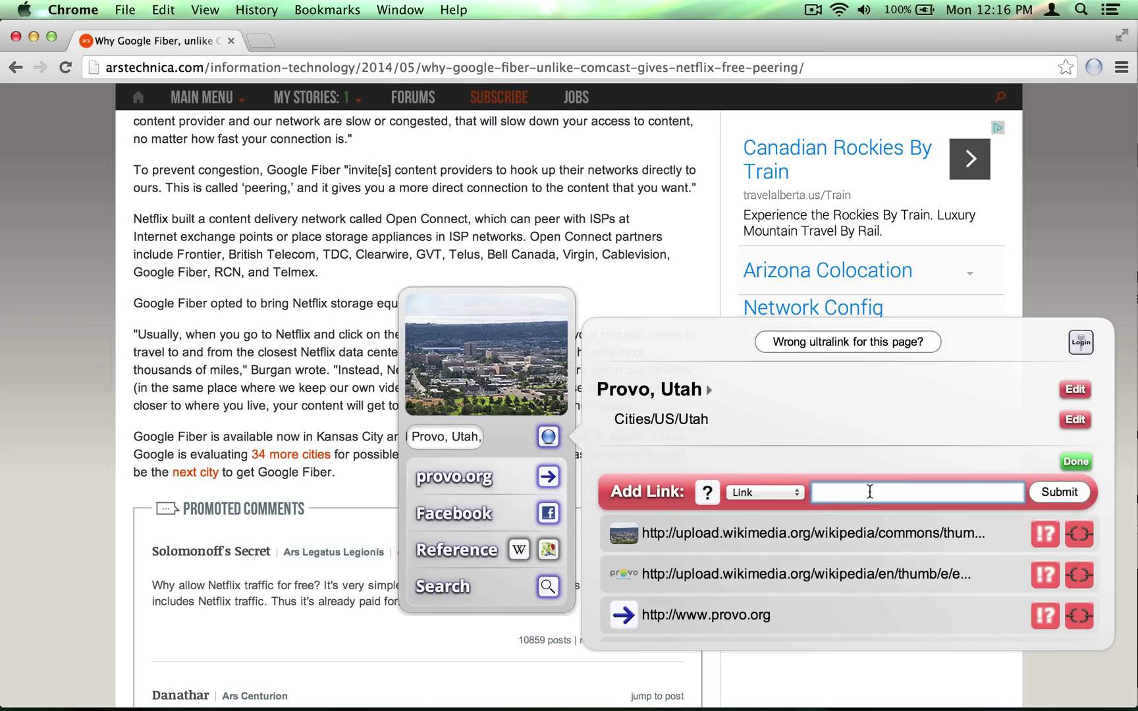
pyautogui.write('https://twitter.com/provocity')
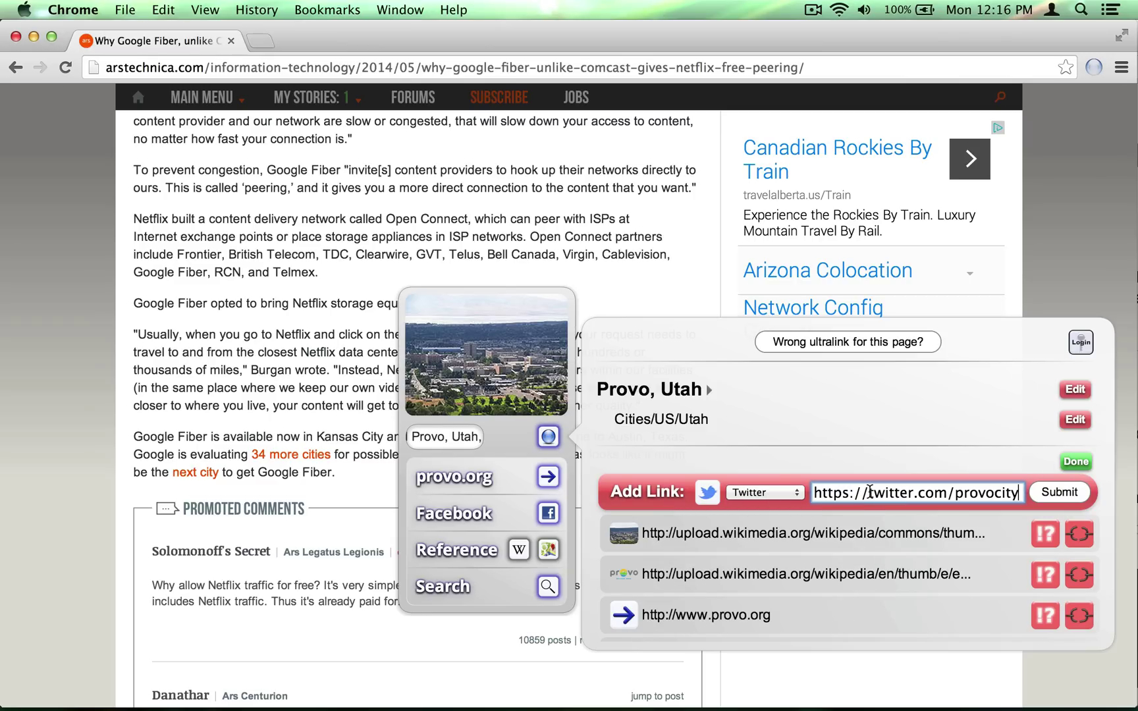
pyautogui.click(1058, 492)
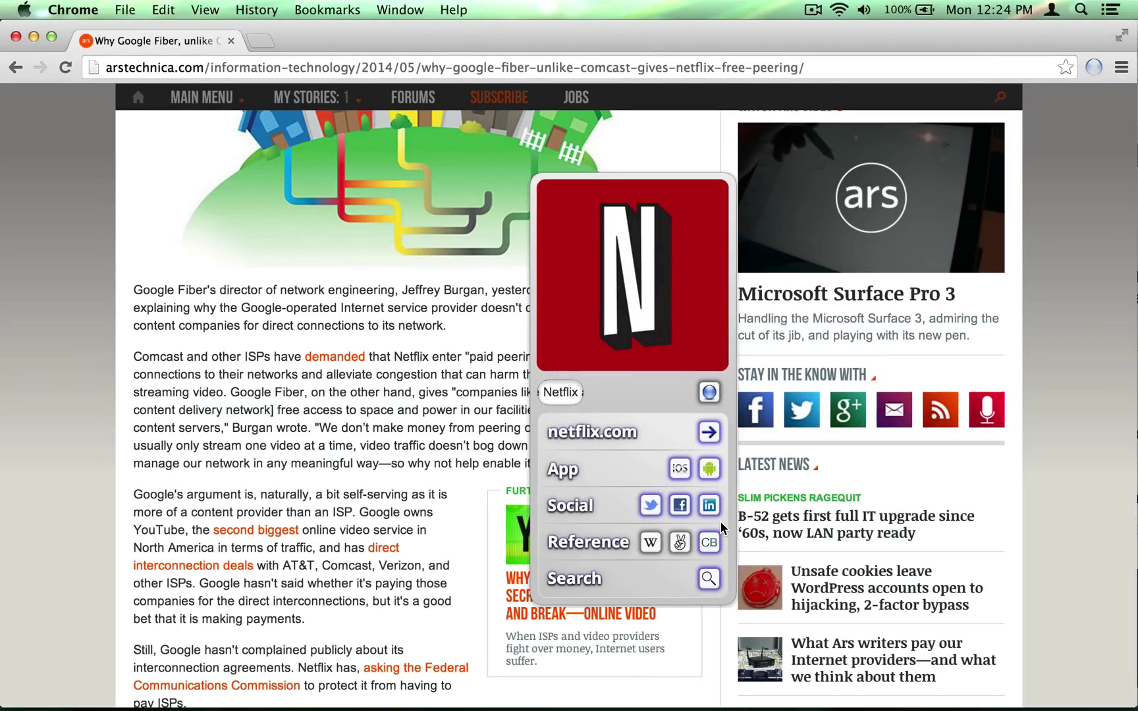
# Step: Close the Netflix ultralink and authorize the Ultralink browser extension to use the Twitter account
pyautogui.click(750, 501)
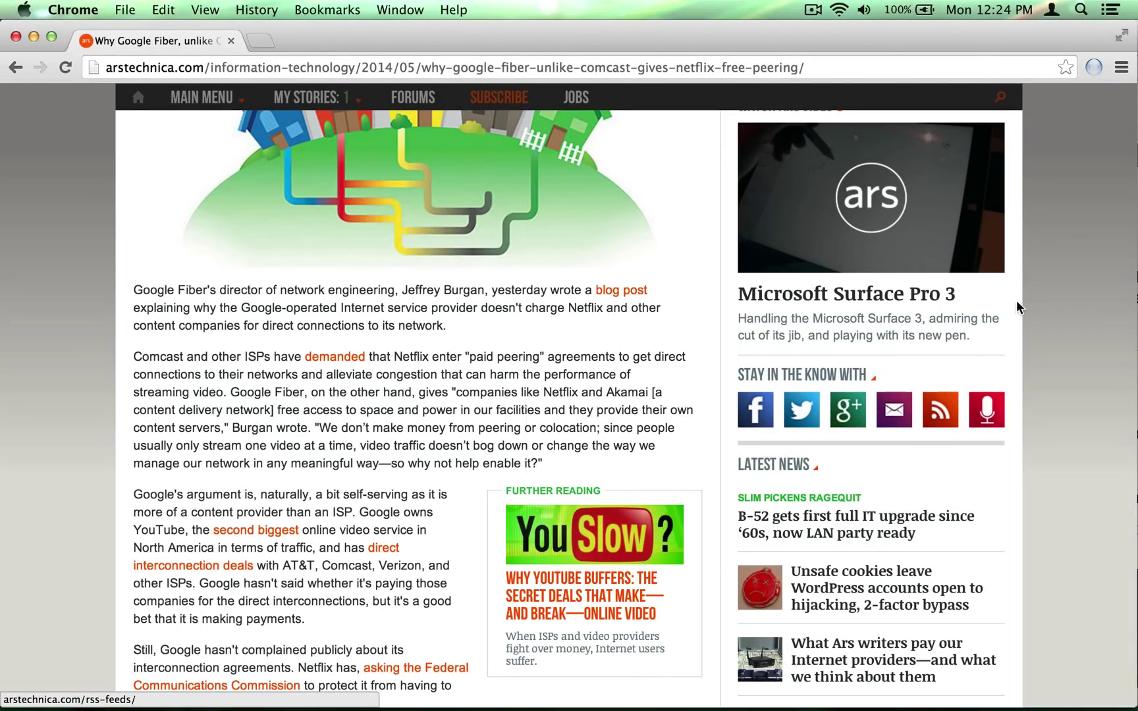
pyautogui.click(1094, 67)
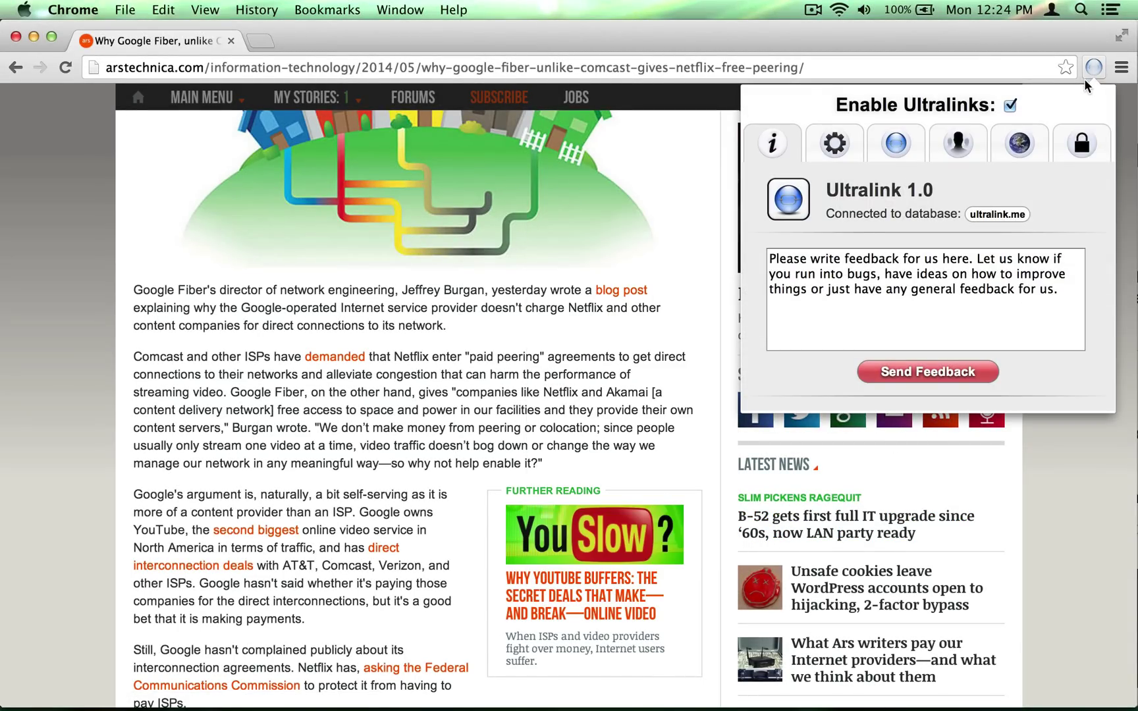
pyautogui.click(968, 140)
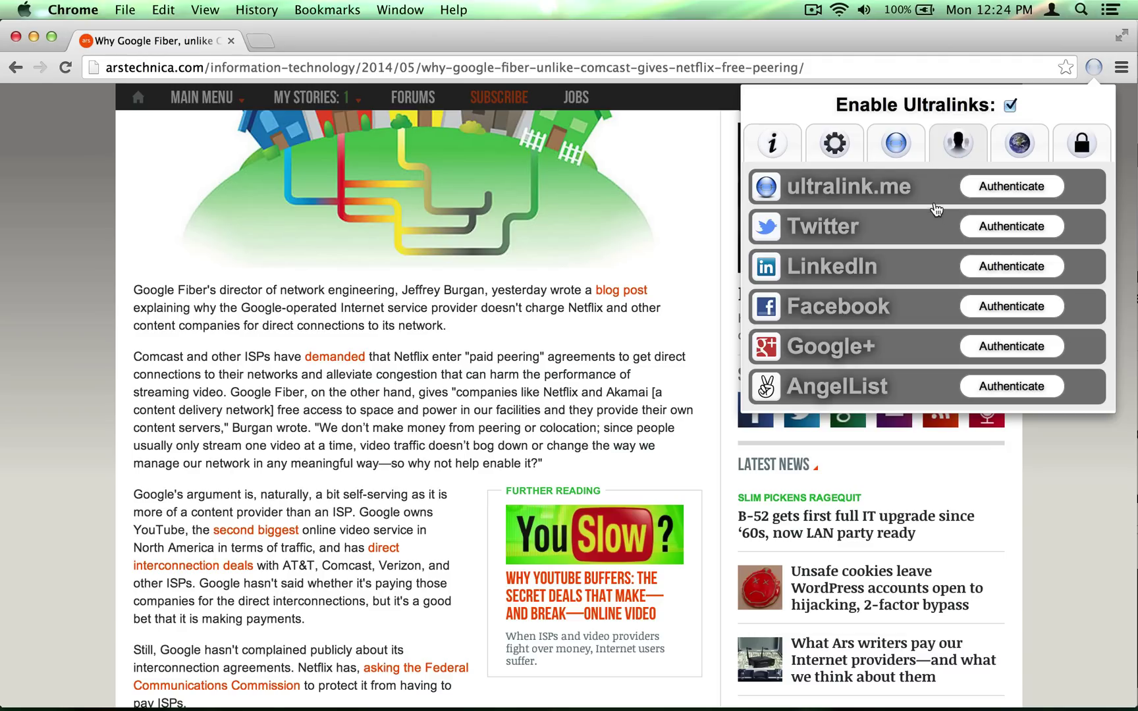
pyautogui.click(999, 232)
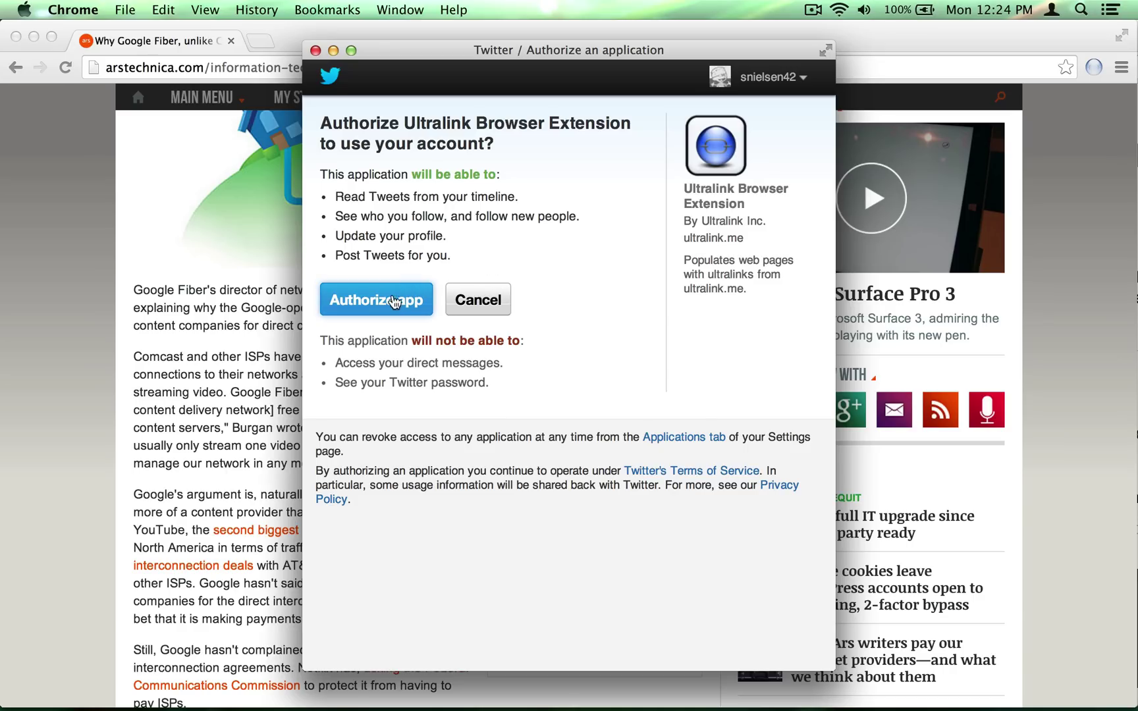
pyautogui.click(372, 303)
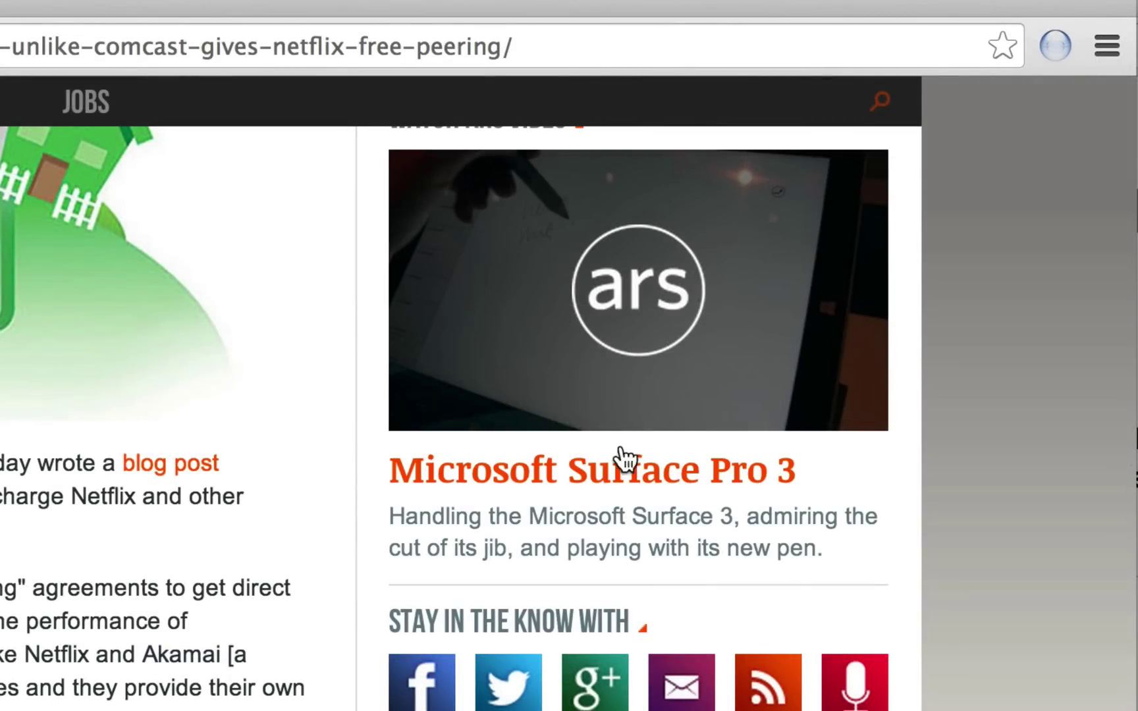
# Step: Reopen the extension's account authentication list and inspect the Twitter account's entry
pyautogui.click(1041, 50)
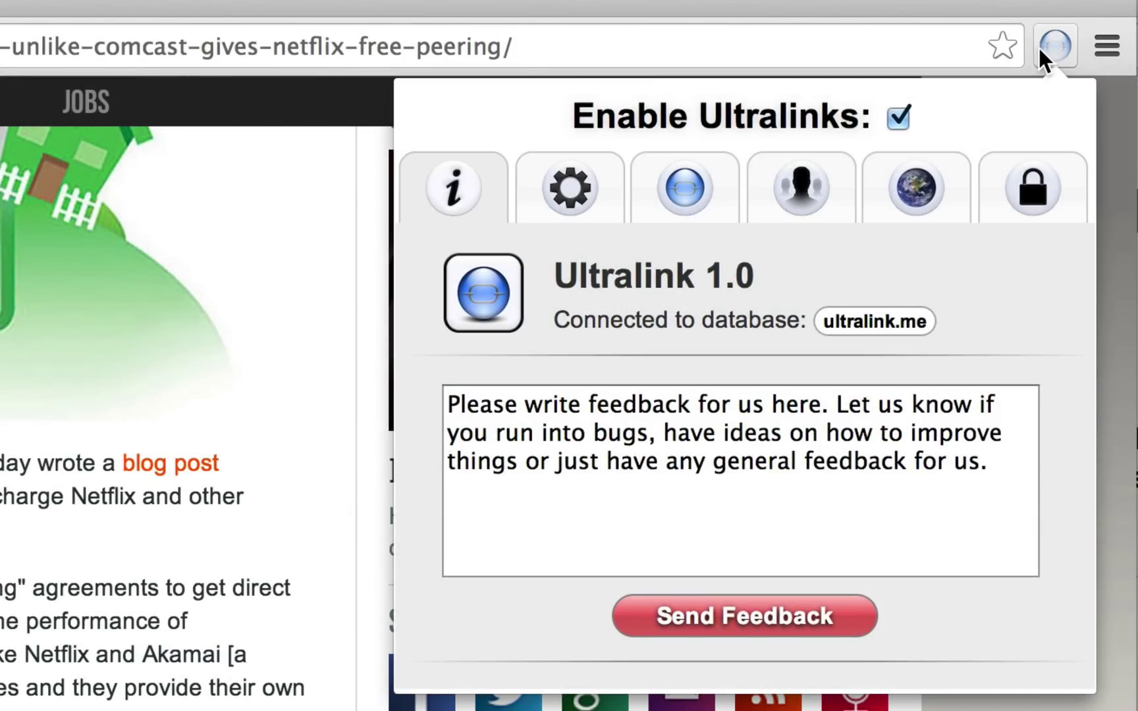
pyautogui.click(803, 198)
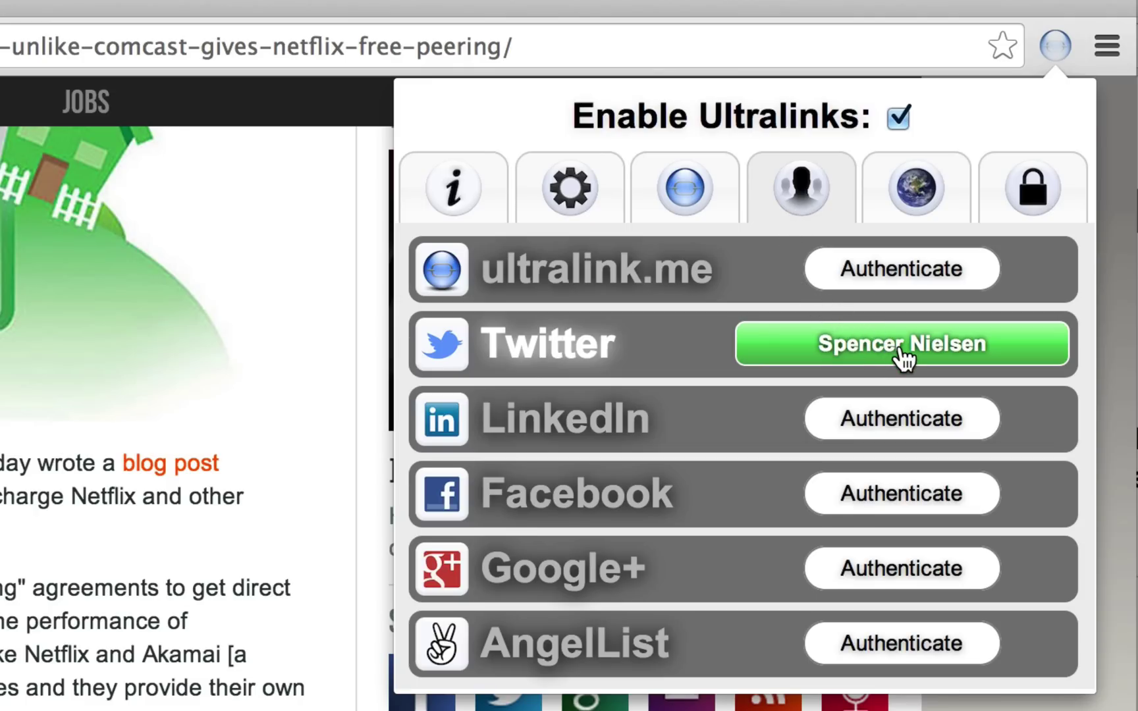
pyautogui.click(904, 359)
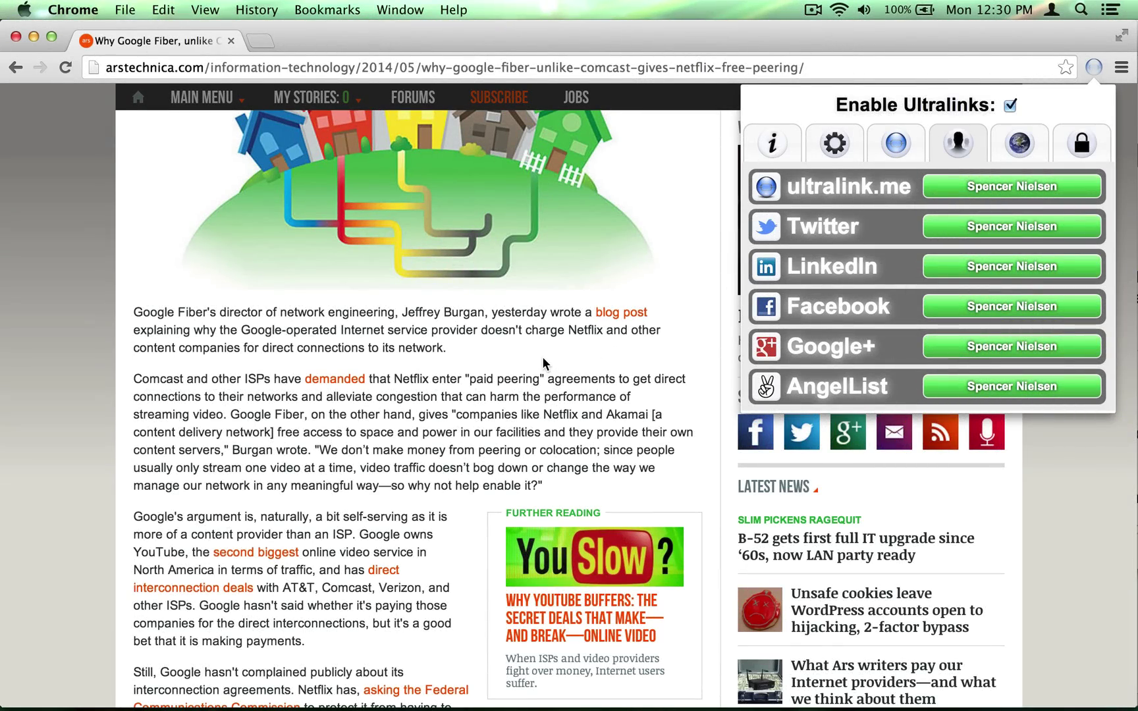
# Step: Preview the Twitter feed from the Netflix ultralink in the article and follow the Netflix US account
pyautogui.click(543, 356)
pyautogui.moveTo(615, 408)
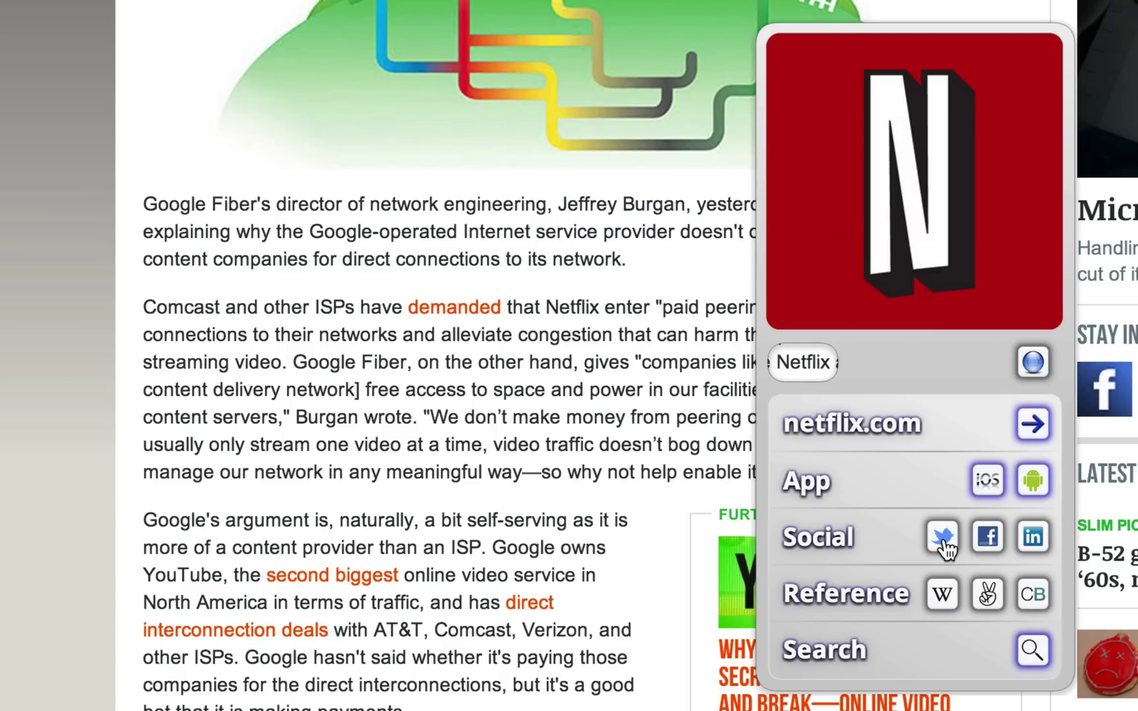
pyautogui.moveTo(945, 547)
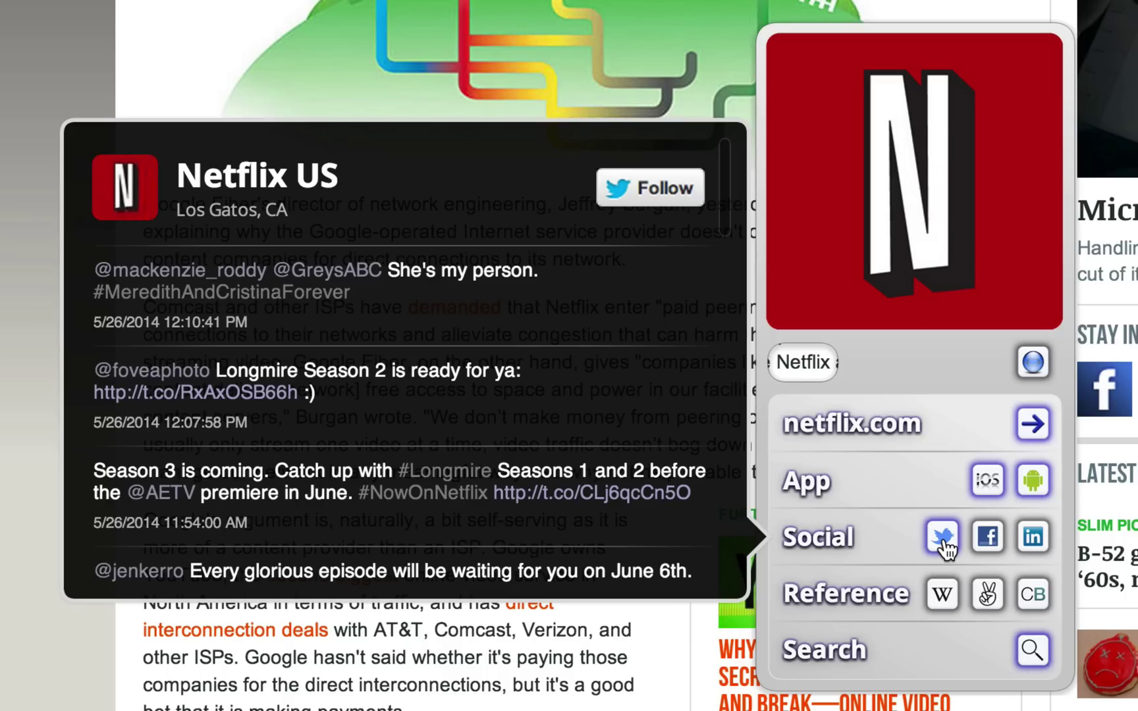
pyautogui.moveTo(497, 330)
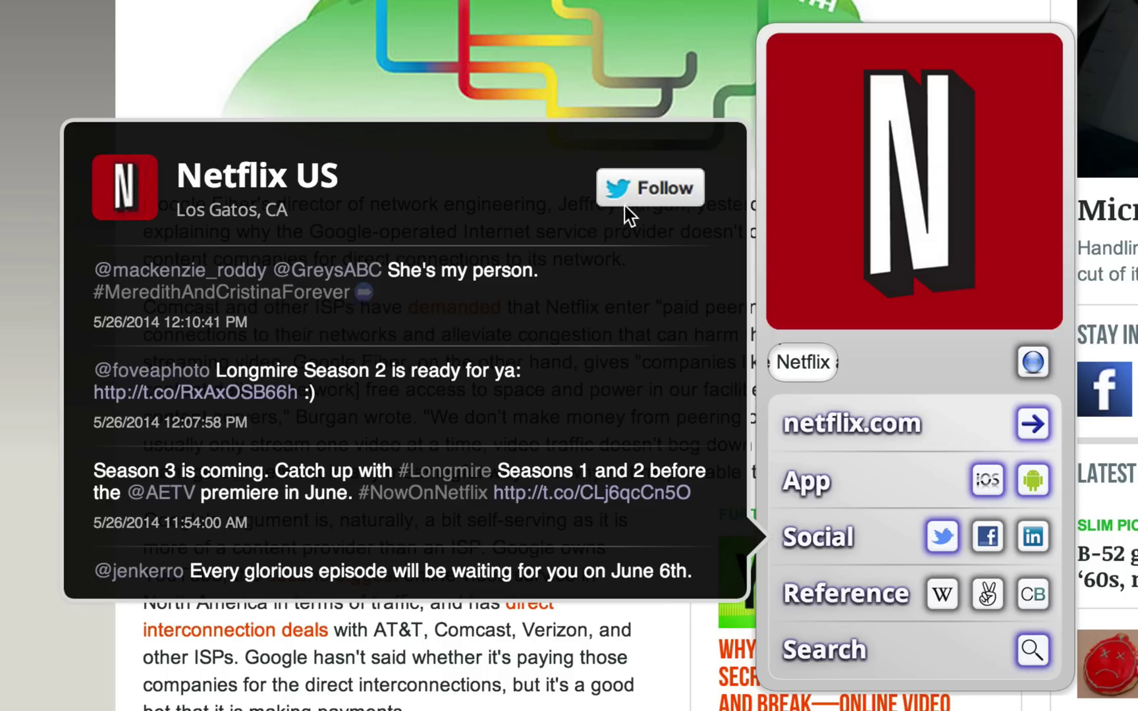
pyautogui.click(657, 196)
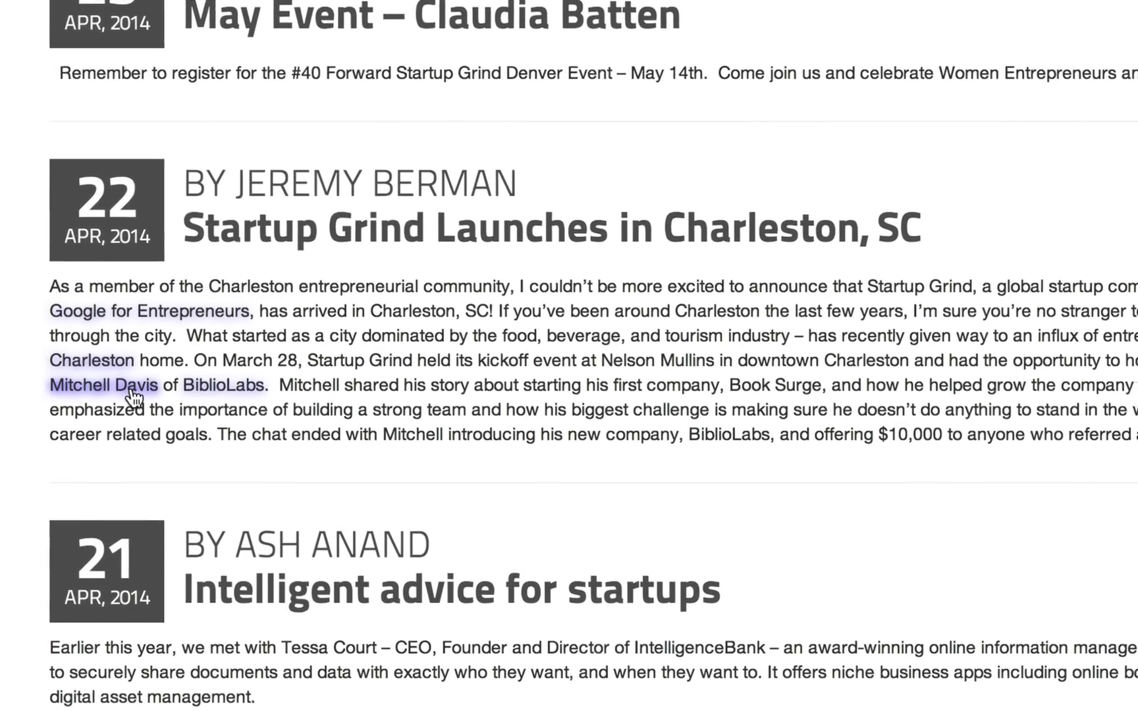
# Step: Preview the LinkedIn profile from the ultralink on the BiblioLabs founder's name in the Charleston post and look through it
pyautogui.moveTo(125, 403)
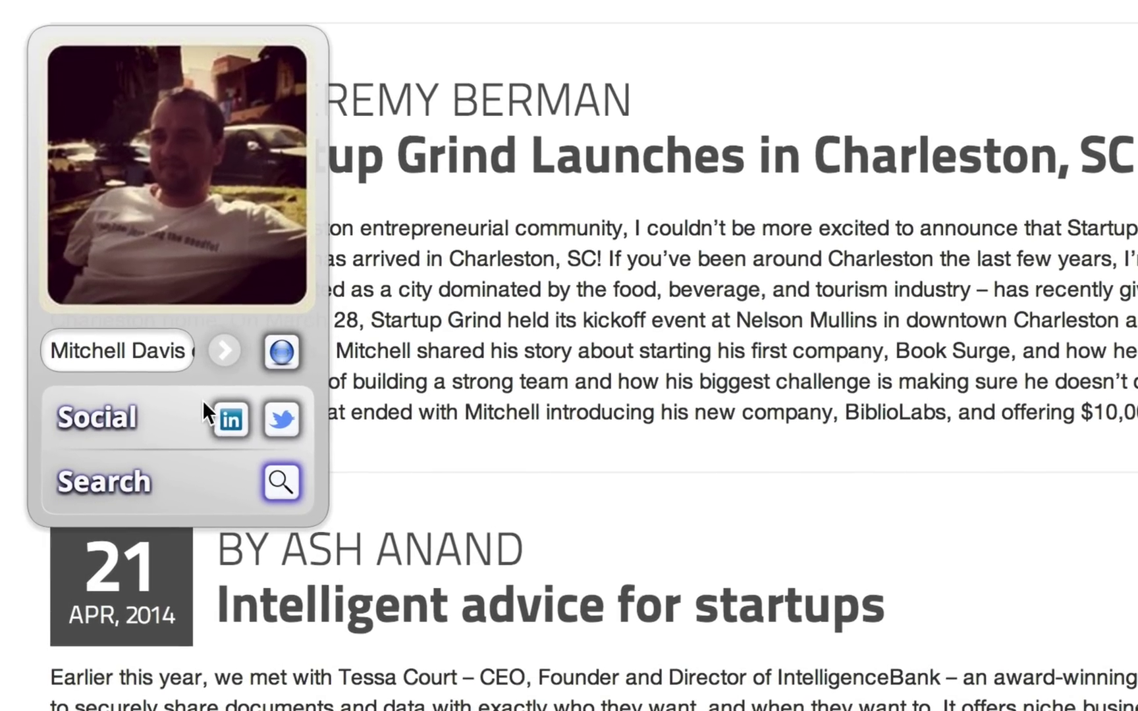
pyautogui.click(231, 419)
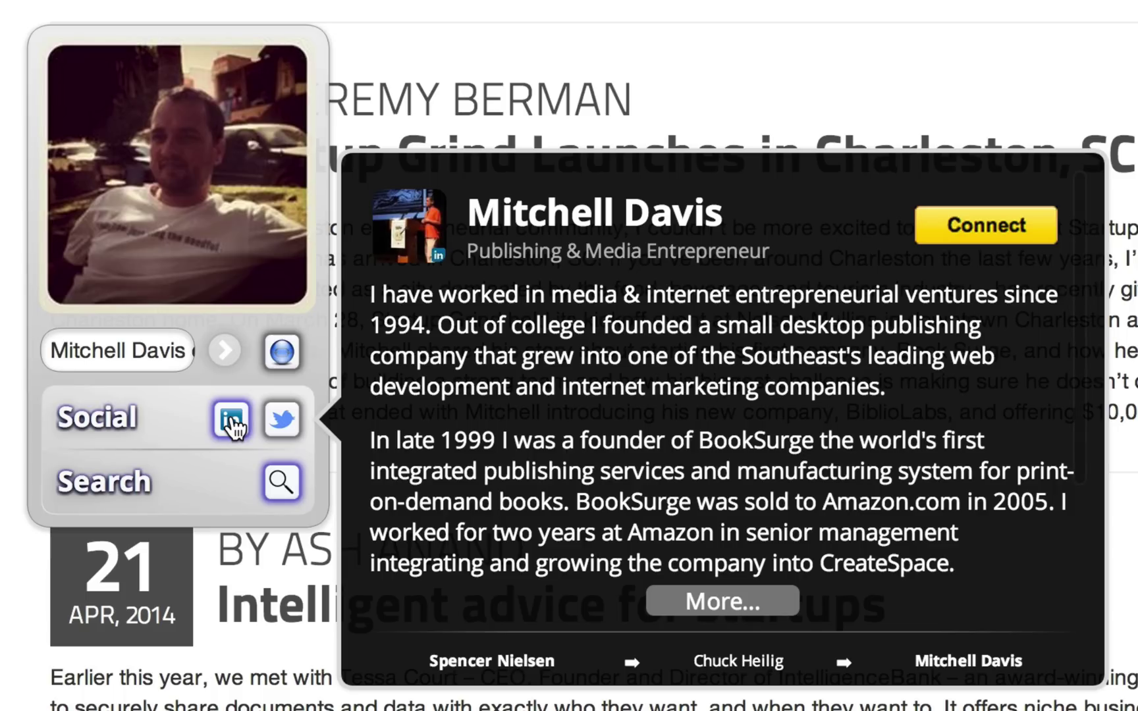
pyautogui.scroll(-6, 488, 423)
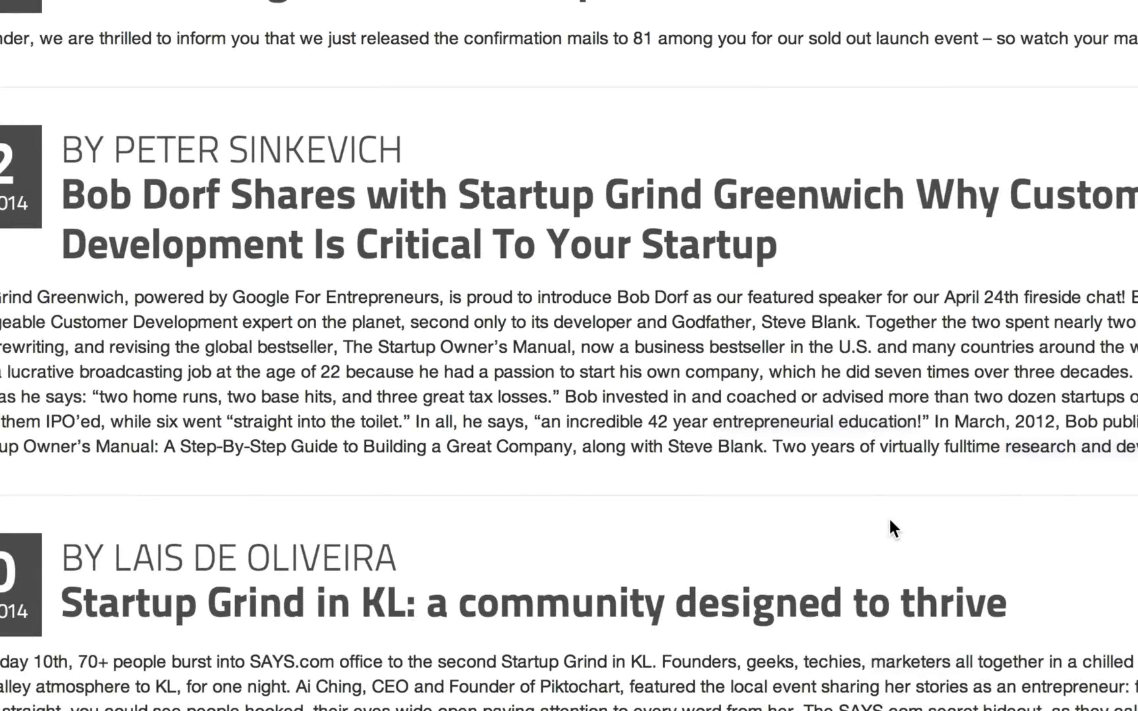
# Step: Preview the AngelList profile from the Steve Blank ultralink in the Startup Grind Greenwich post and look through it
pyautogui.click(797, 322)
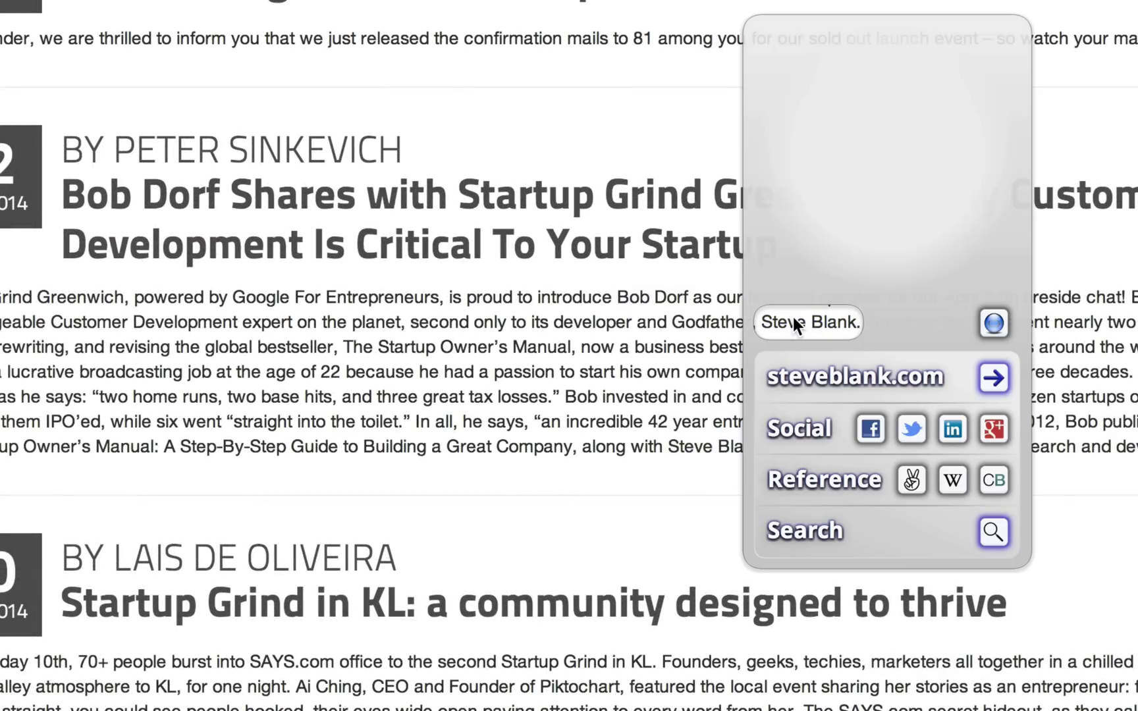
pyautogui.click(922, 487)
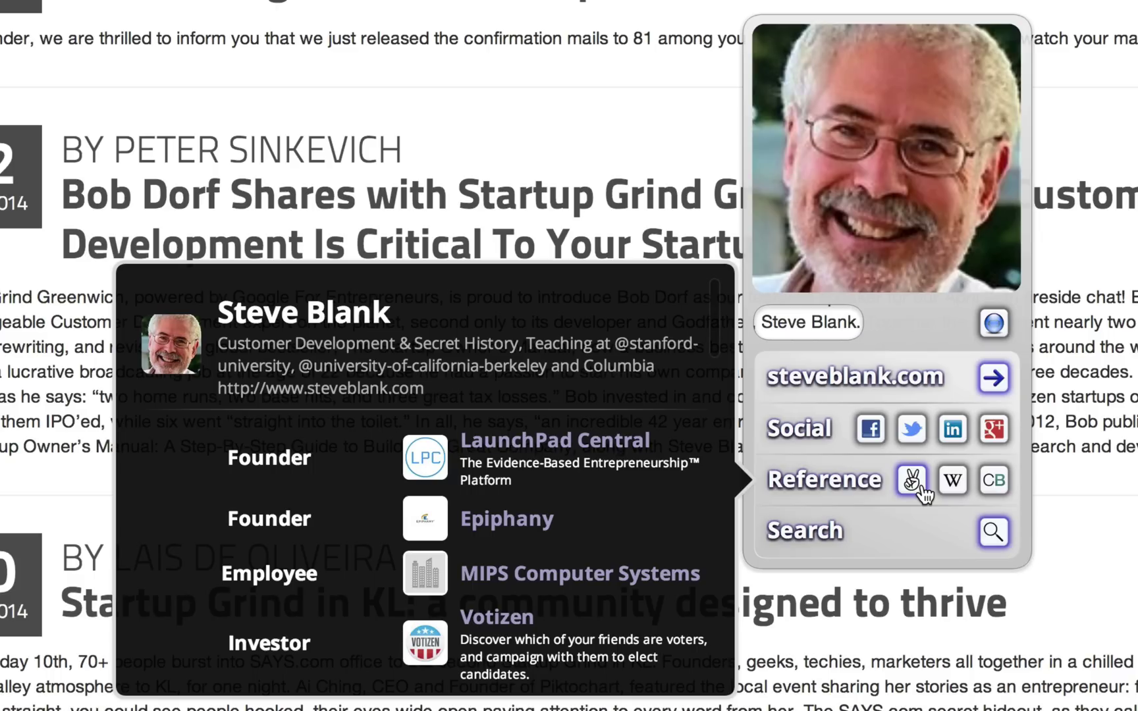
pyautogui.scroll(-4, 539, 468)
pyautogui.scroll(-5, 539, 470)
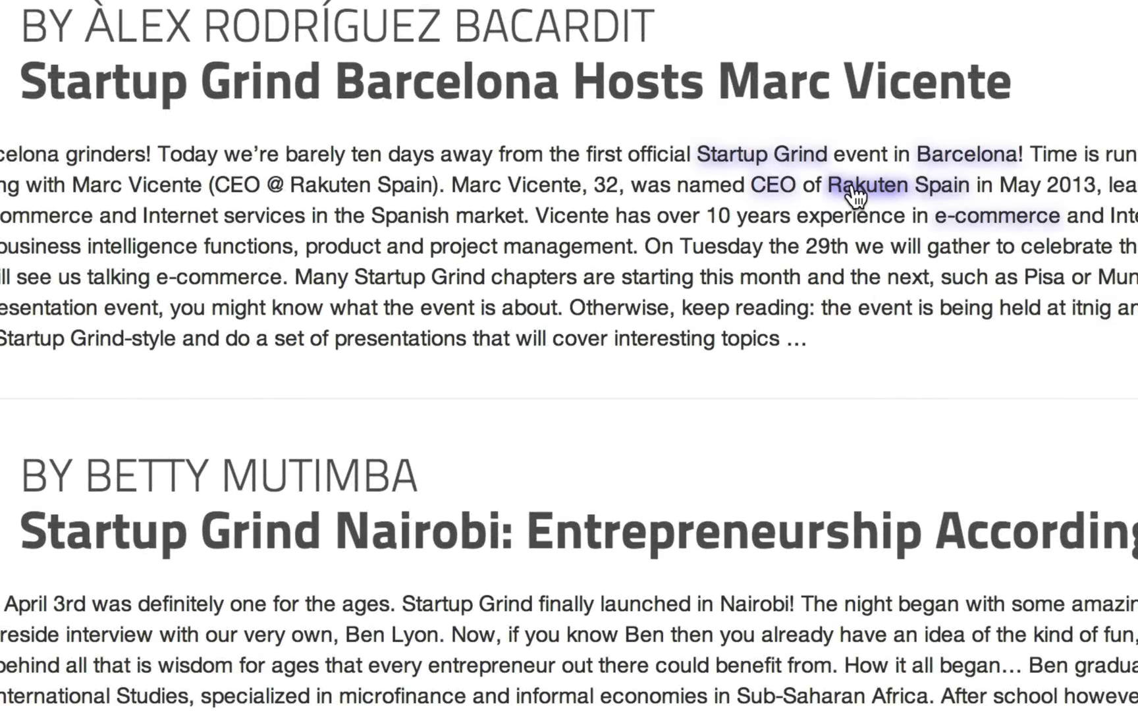
# Step: Preview the CrunchBase profile from the Rakuten ultralink in the Barcelona post and read through its details
pyautogui.moveTo(856, 188)
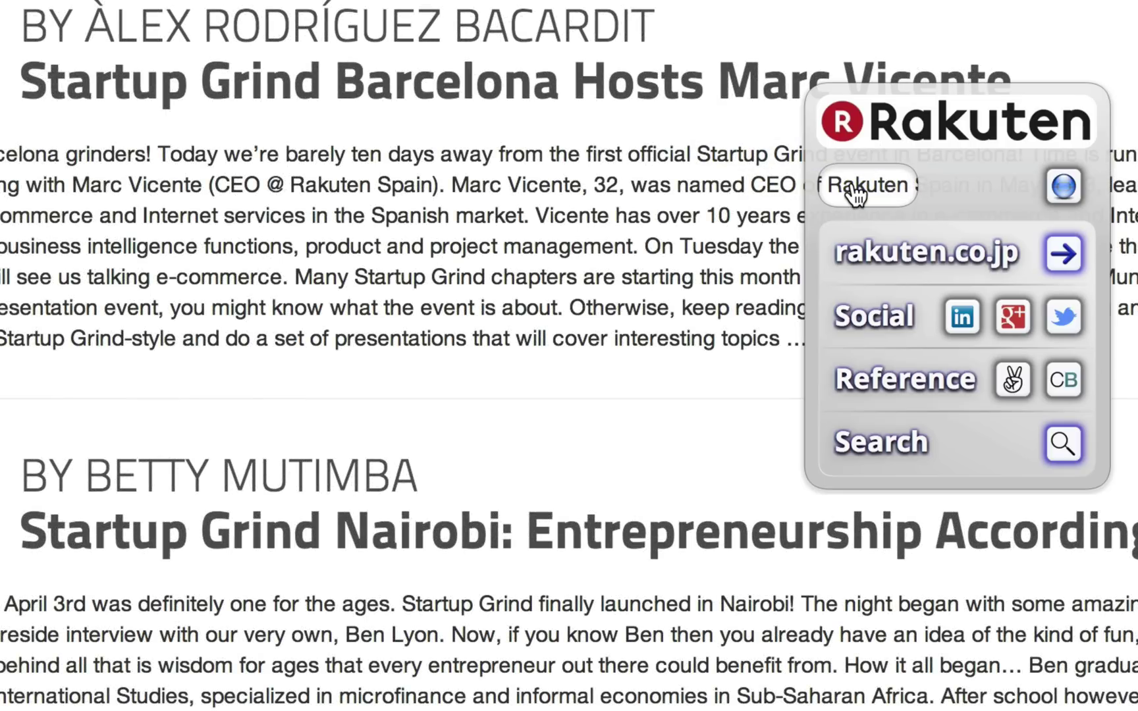
pyautogui.click(1062, 389)
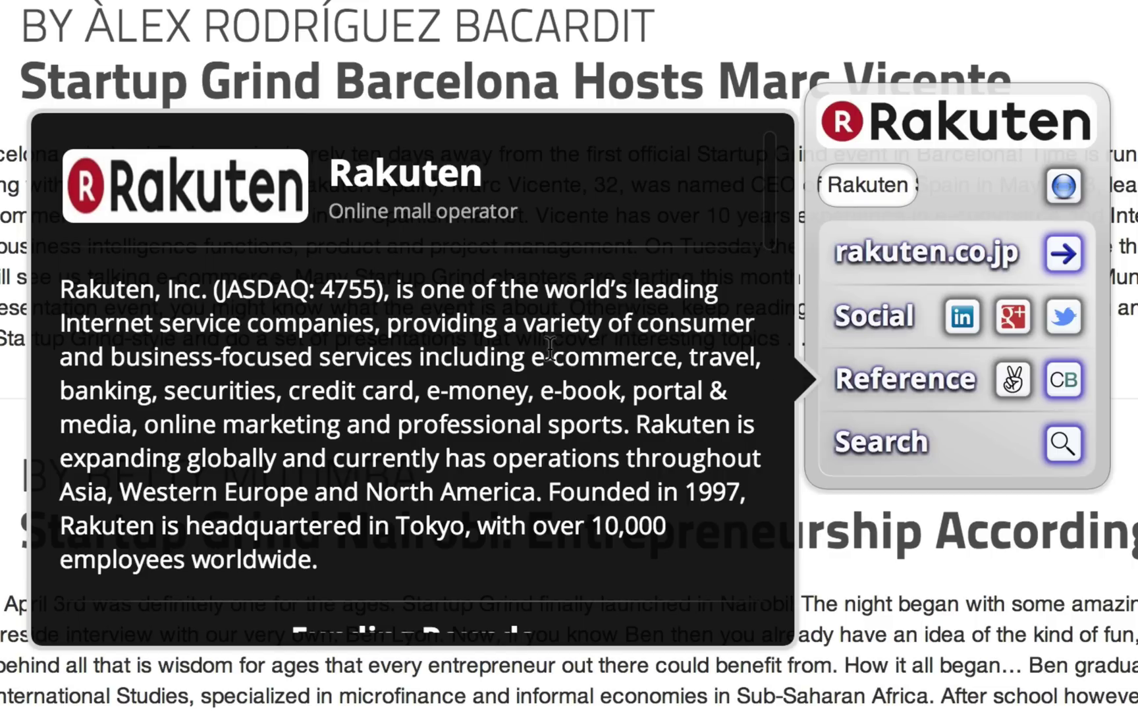
pyautogui.scroll(-3, 548, 348)
pyautogui.scroll(-4, 548, 346)
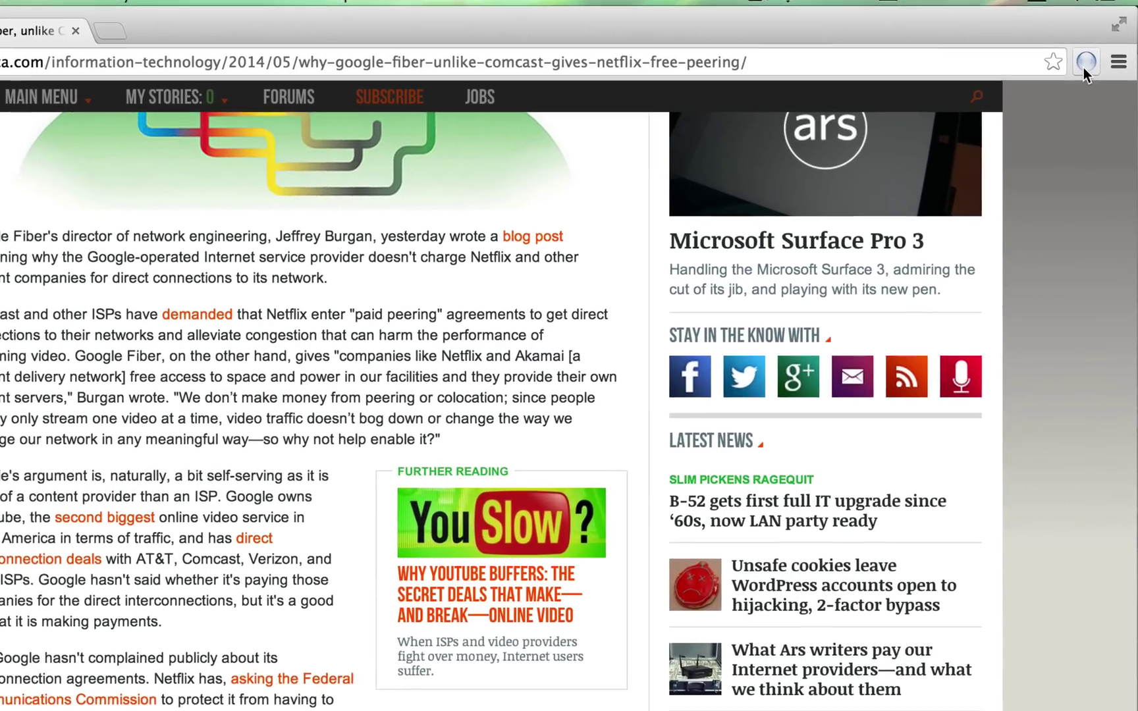
# Step: Send the feedback message "I have a really great idea..." to the Ultralink team through the browser extension
pyautogui.click(1093, 66)
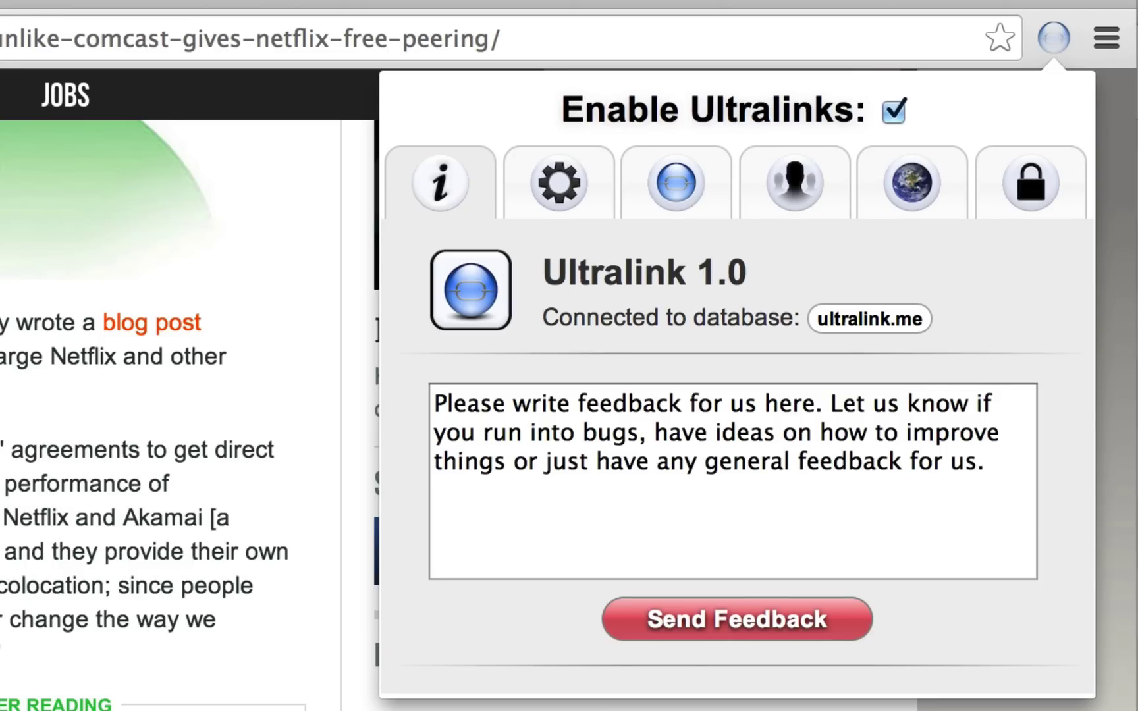
pyautogui.click(689, 522)
pyautogui.write('I have a real')
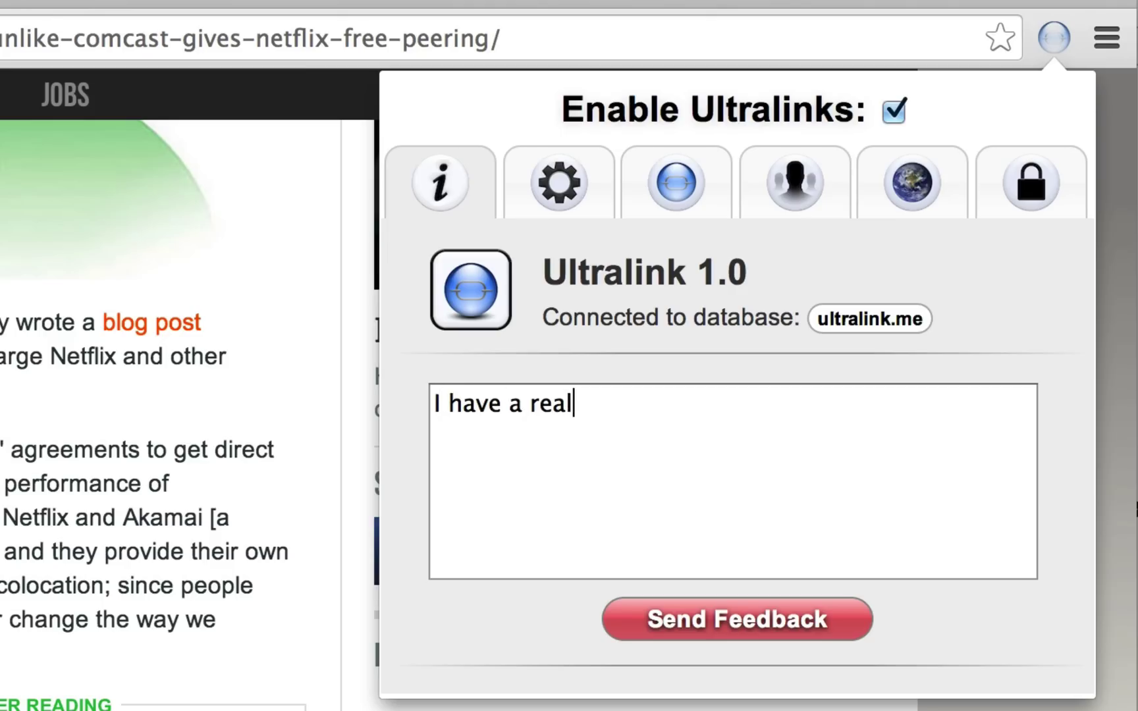
pyautogui.write('ly great idea...')
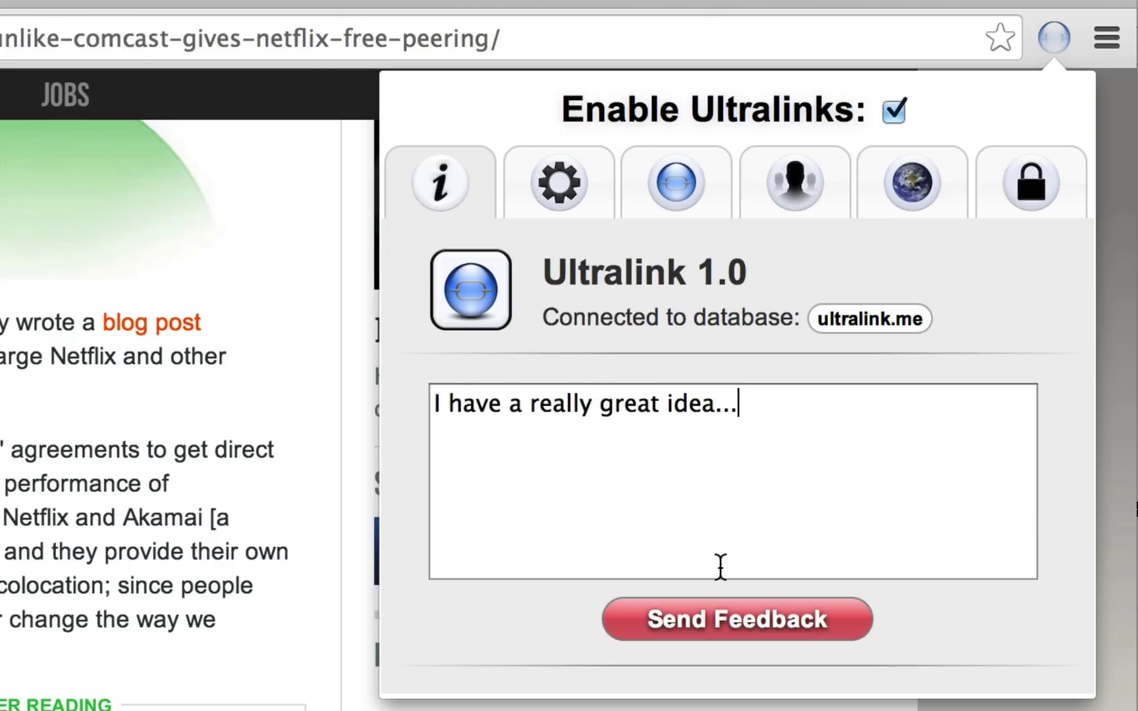
pyautogui.click(844, 629)
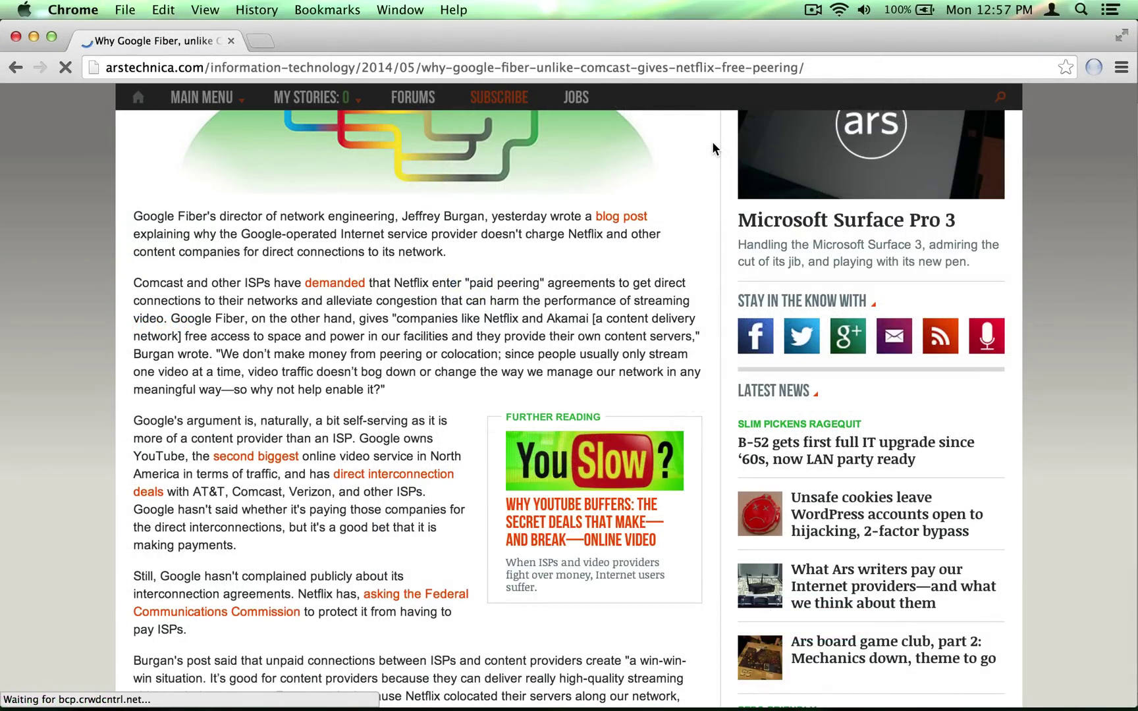
# Step: Toggle the display of all ultralinks on the Google Fiber article, and open the Ultralink extension's settings
pyautogui.press('alt')
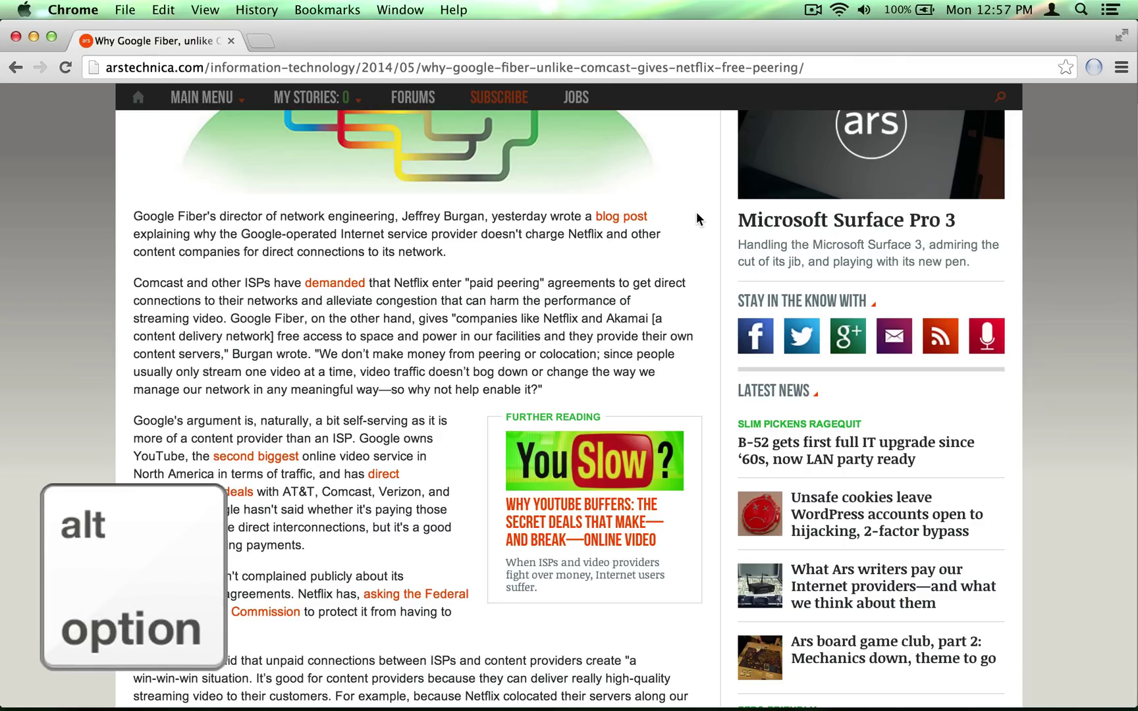
pyautogui.press('alt')
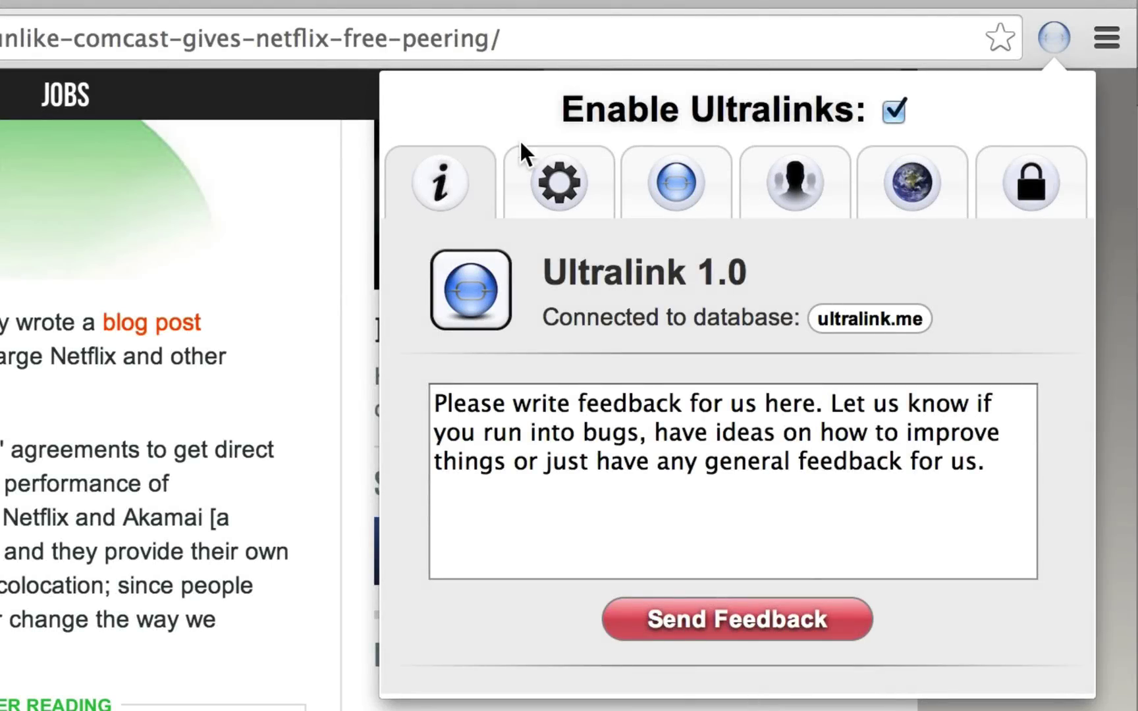
pyautogui.click(558, 190)
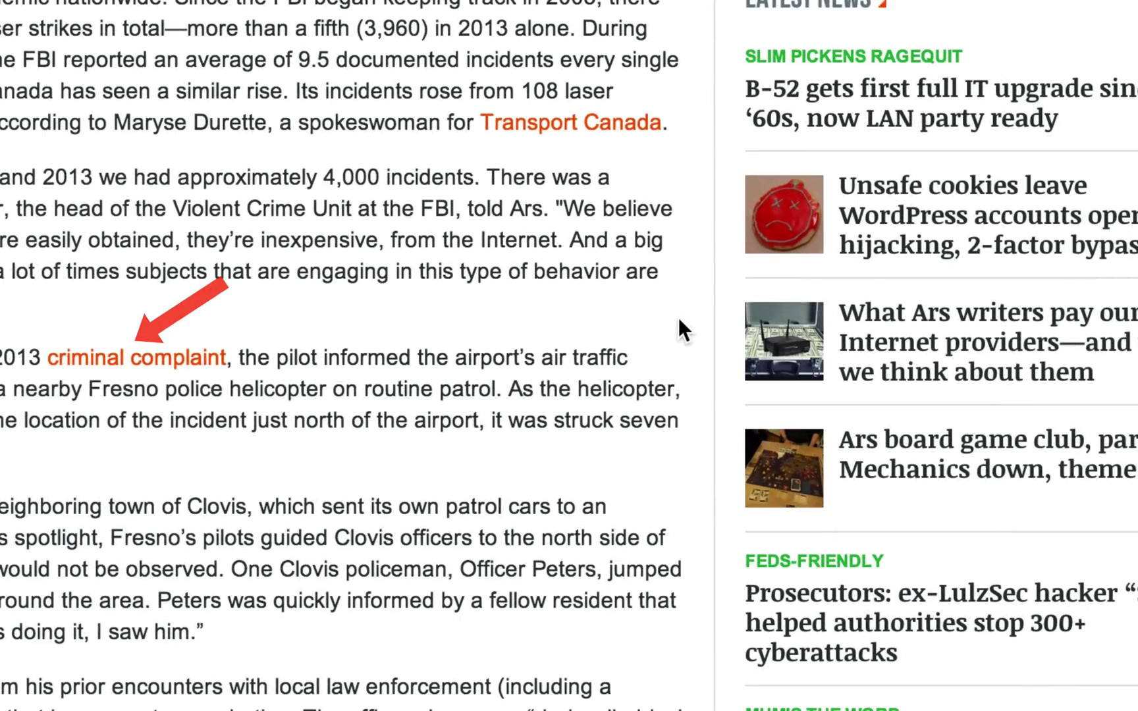
# Step: Reveal the ultralinks in the laser-strike article and activate the one over the existing "criminal complaint" hyperlink
pyautogui.press('alt')
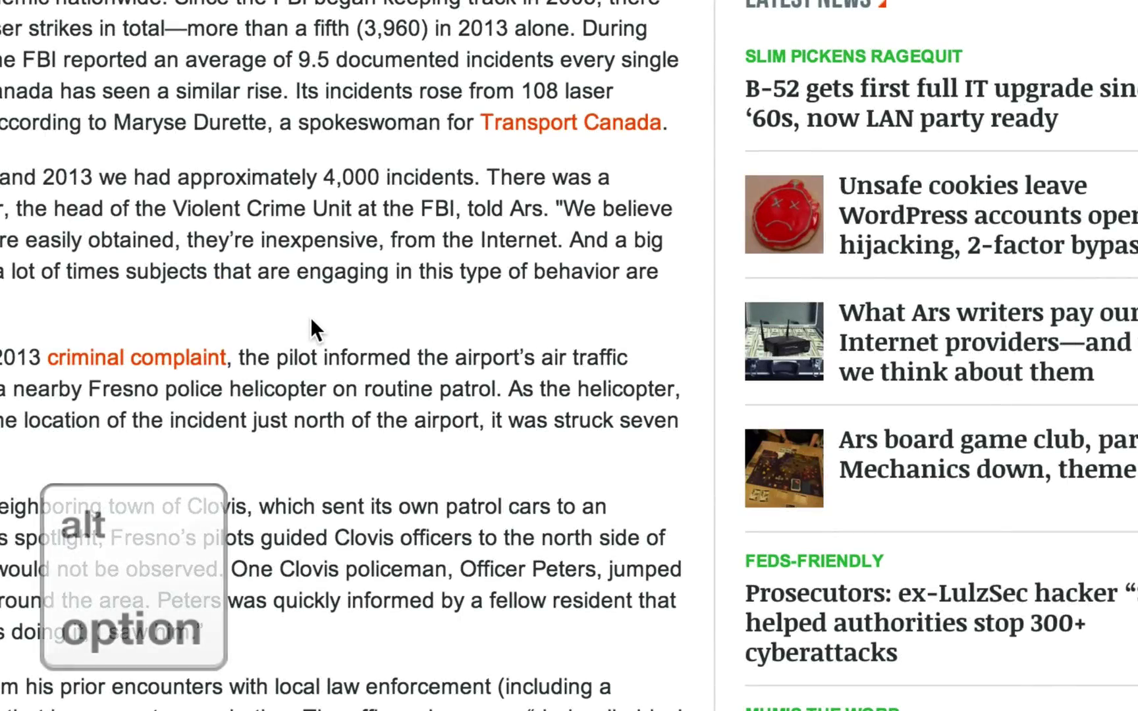
pyautogui.keyDown('alt'); pyautogui.click(168, 368); pyautogui.keyUp('alt')
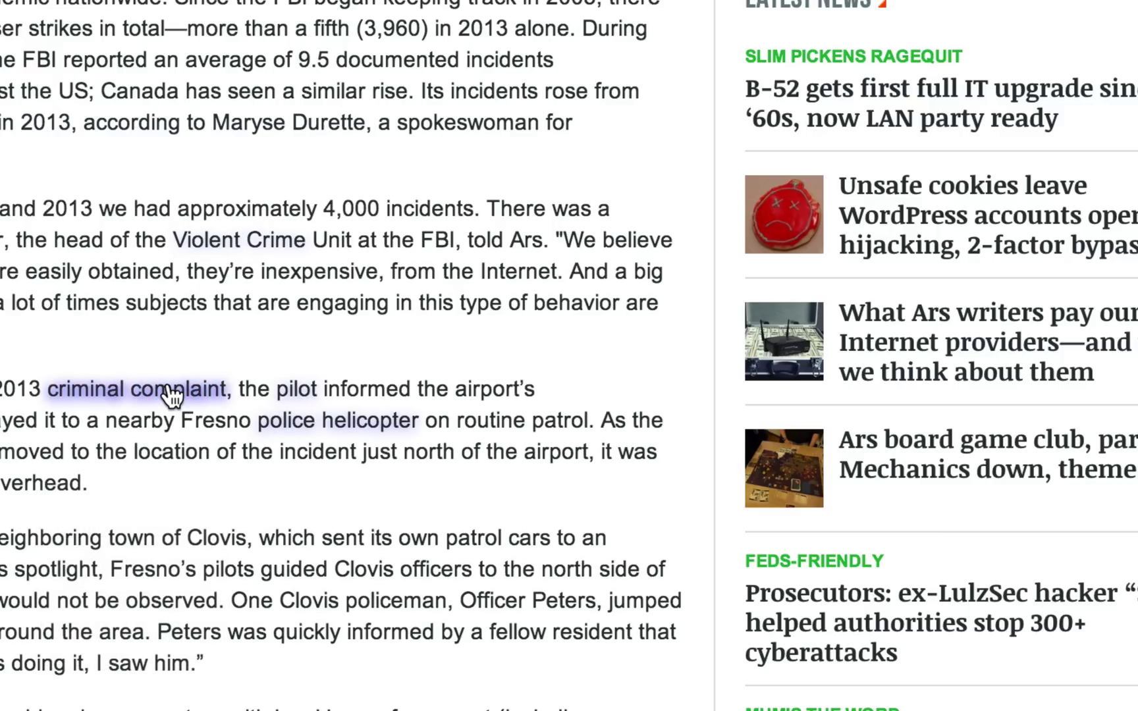
# Step: Choose the Wikipedia entry from the "criminal complaint" ultralink, and reveal the ultralinks on the Metallica Wikipedia article
pyautogui.click(169, 385)
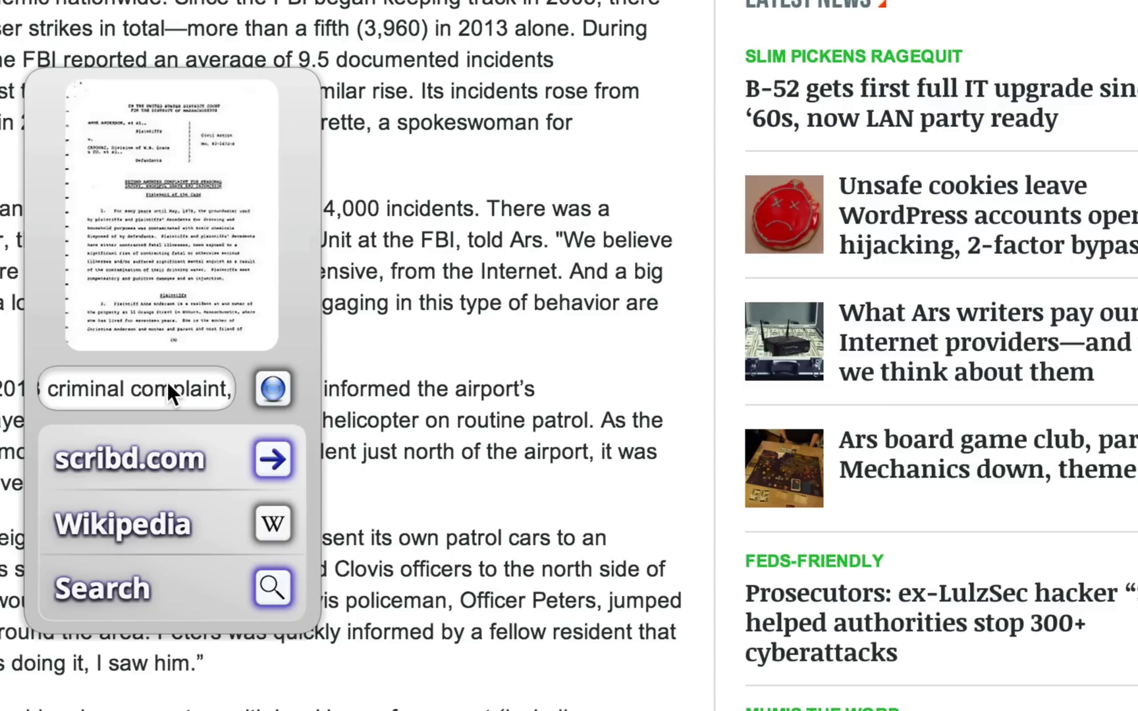
pyautogui.click(271, 523)
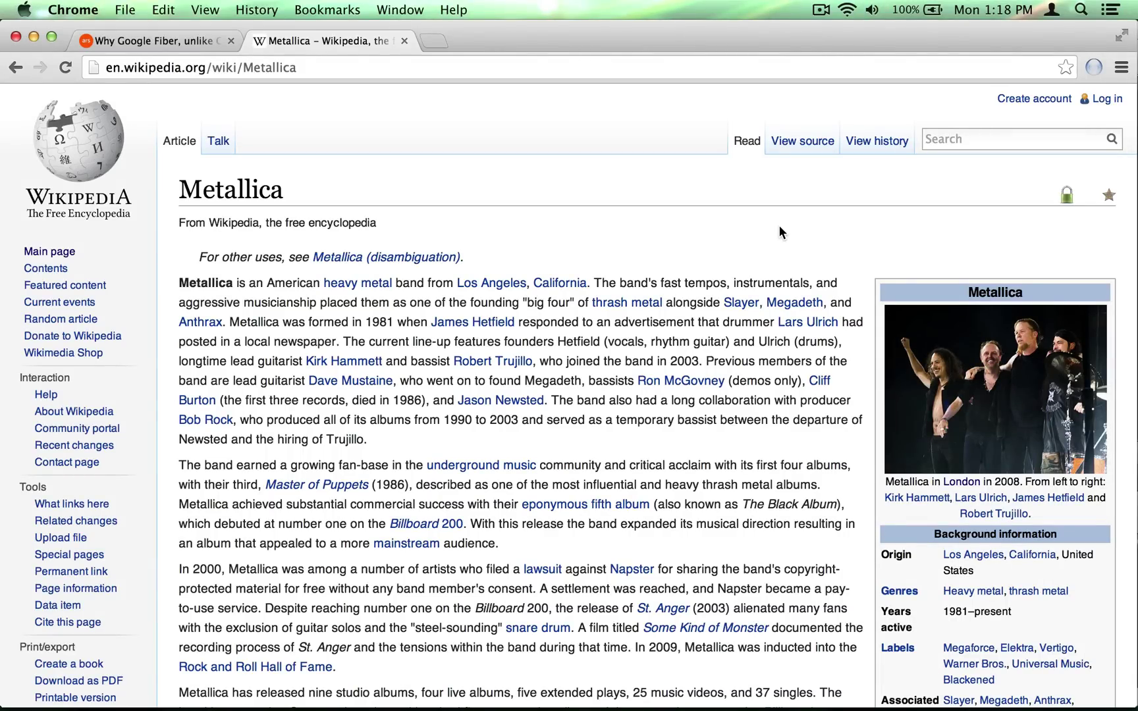
pyautogui.press('alt')
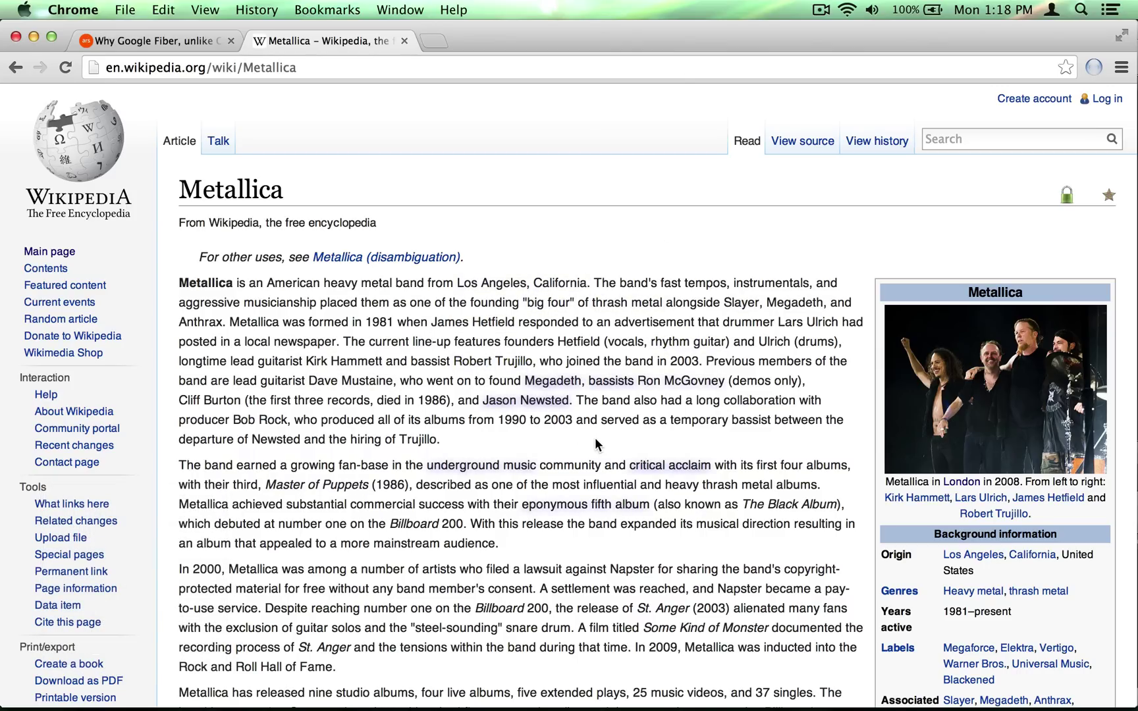
pyautogui.moveTo(596, 508)
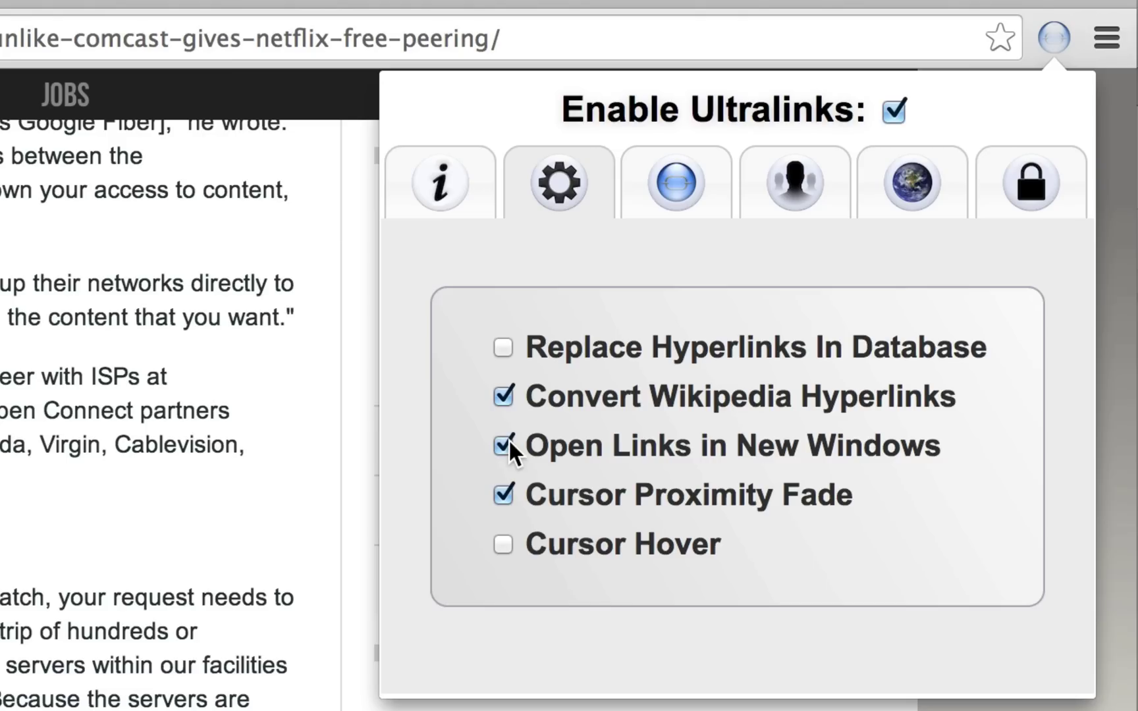
# Step: Close the extension settings and follow the sanantonio.gov link from the San Antonio, Texas ultralink in the Google Fiber article
pyautogui.click(349, 464)
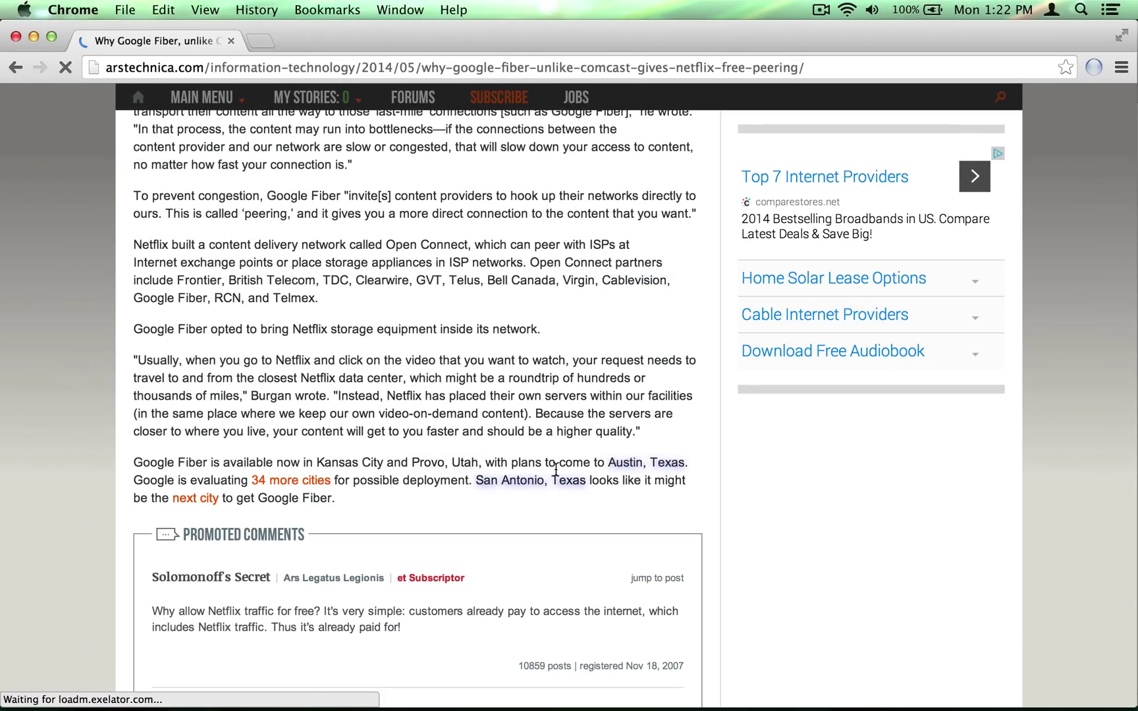
pyautogui.click(522, 480)
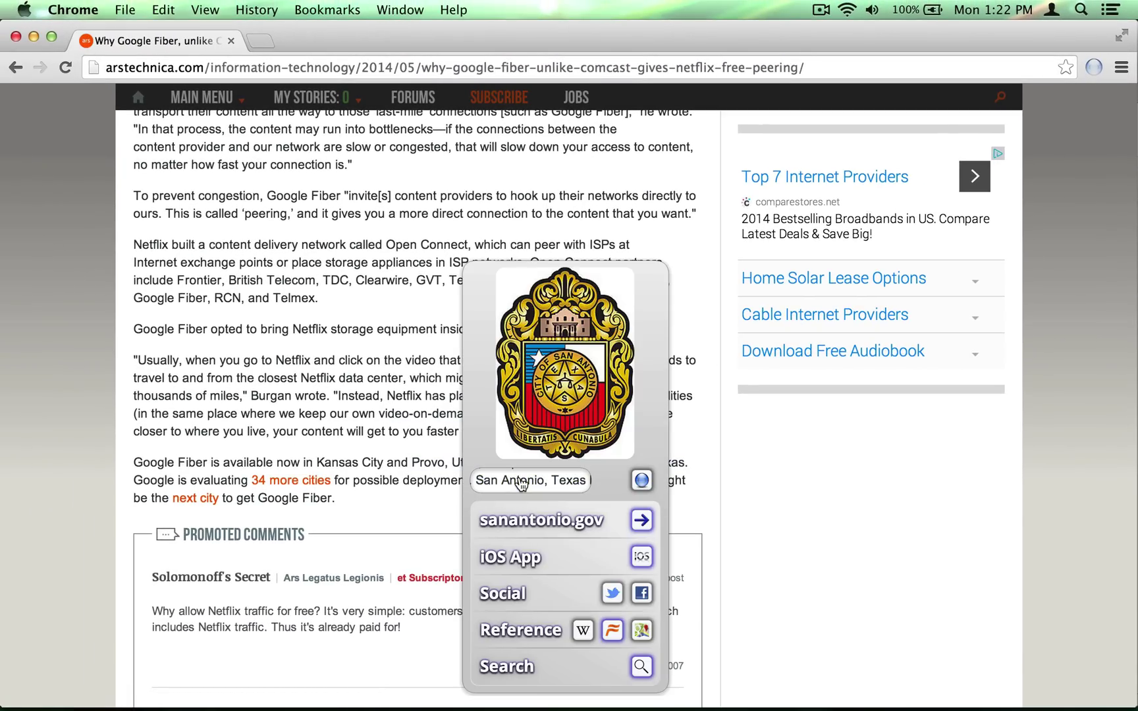
pyautogui.click(642, 521)
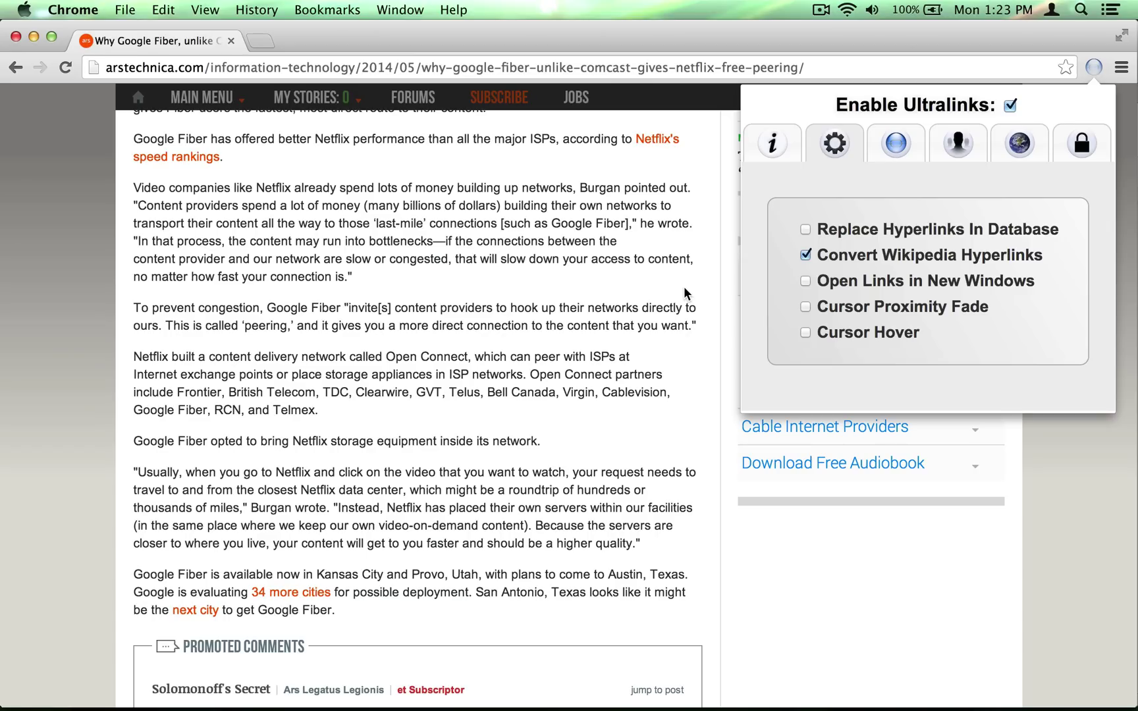
# Step: Enable the Cursor Hover option in the Ultralink settings and return to the Google Fiber article
pyautogui.click(684, 287)
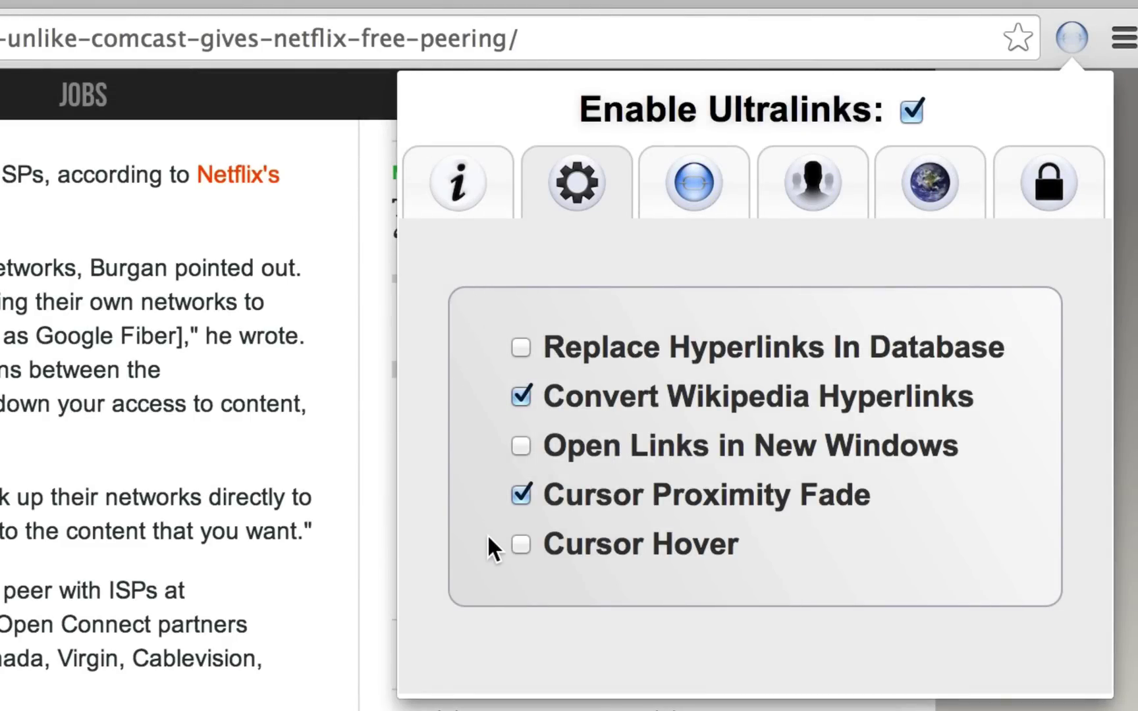
pyautogui.click(521, 544)
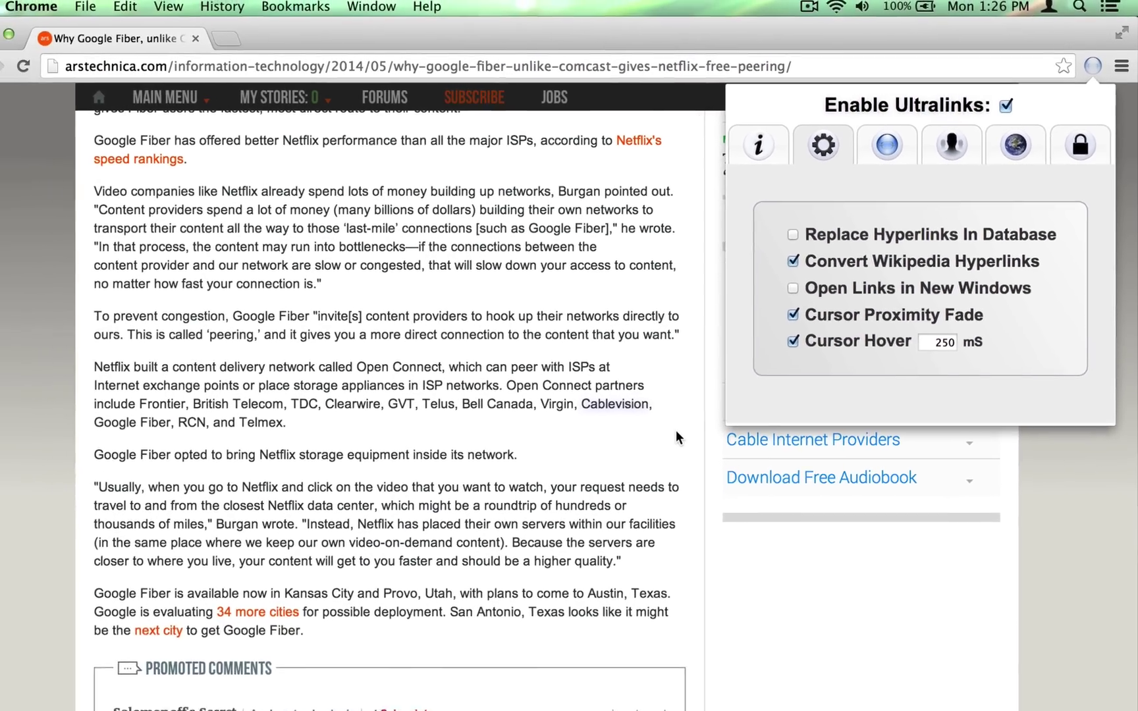
pyautogui.click(675, 430)
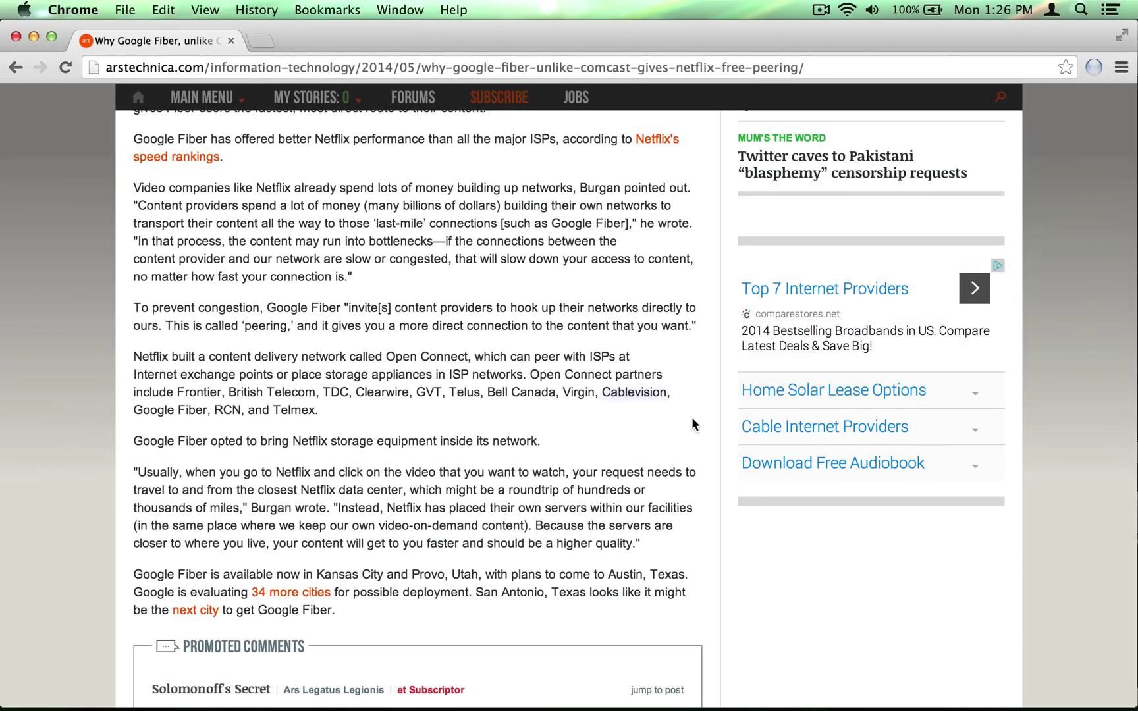
# Step: Preview the Cablevision, Bell Canada, Telus, GVT and Clearwire ultralinks in the article's list of Open Connect partners
pyautogui.moveTo(612, 402)
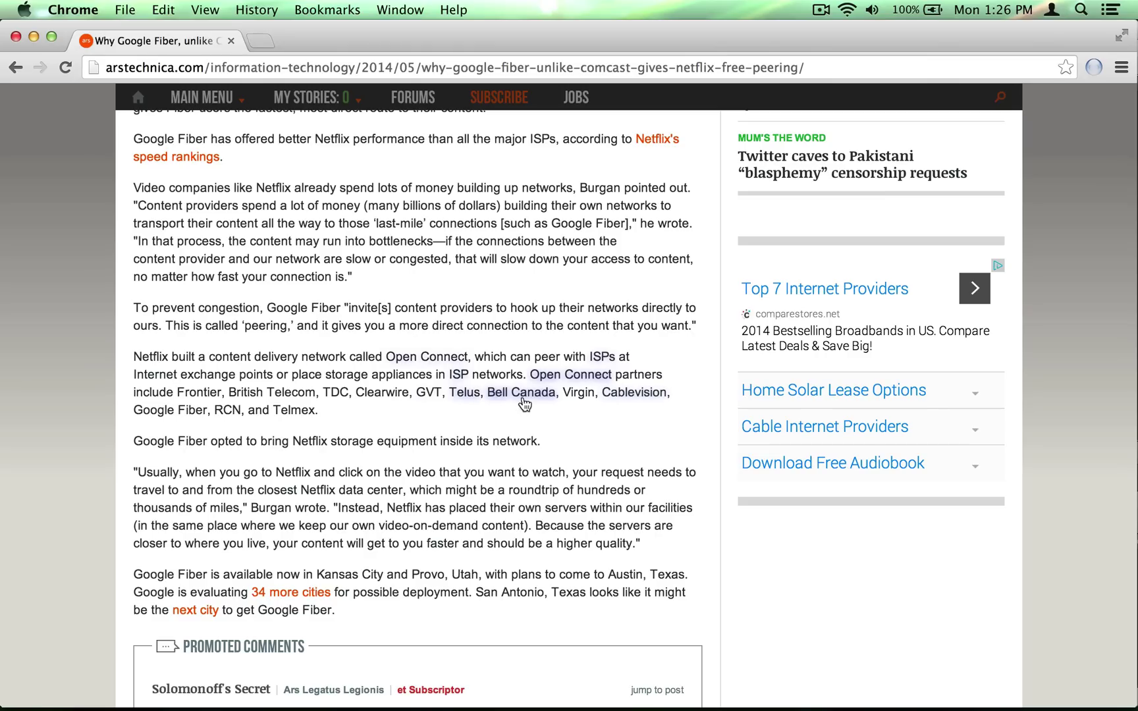
pyautogui.moveTo(519, 395)
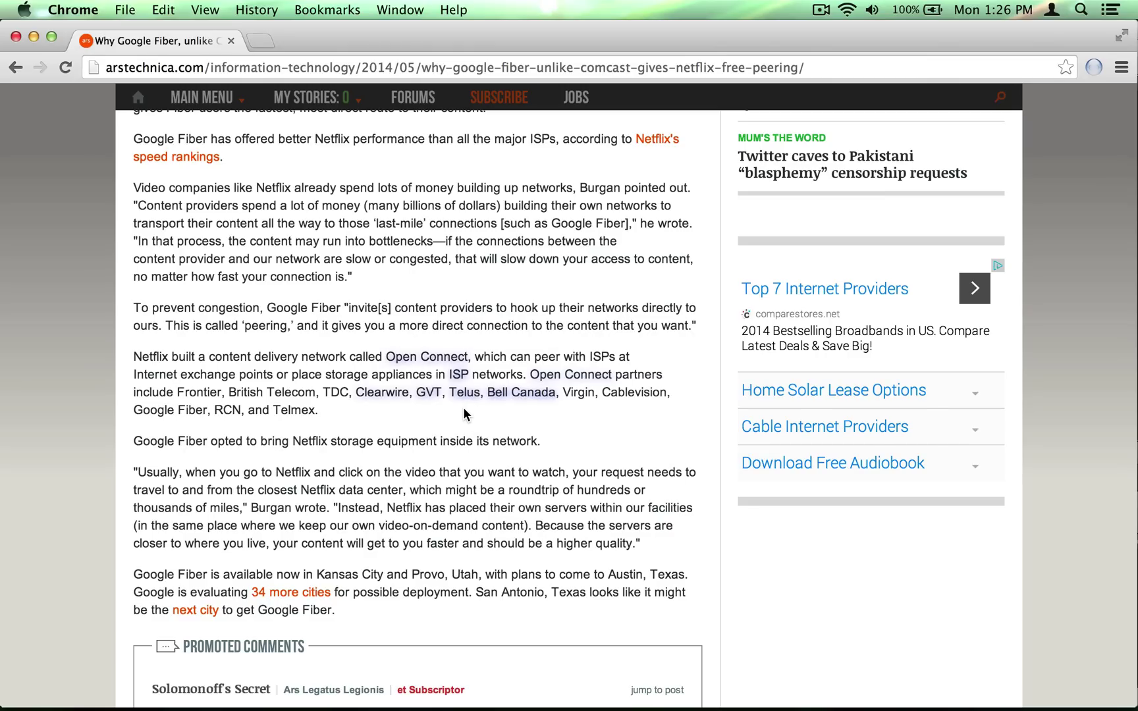
pyautogui.moveTo(460, 402)
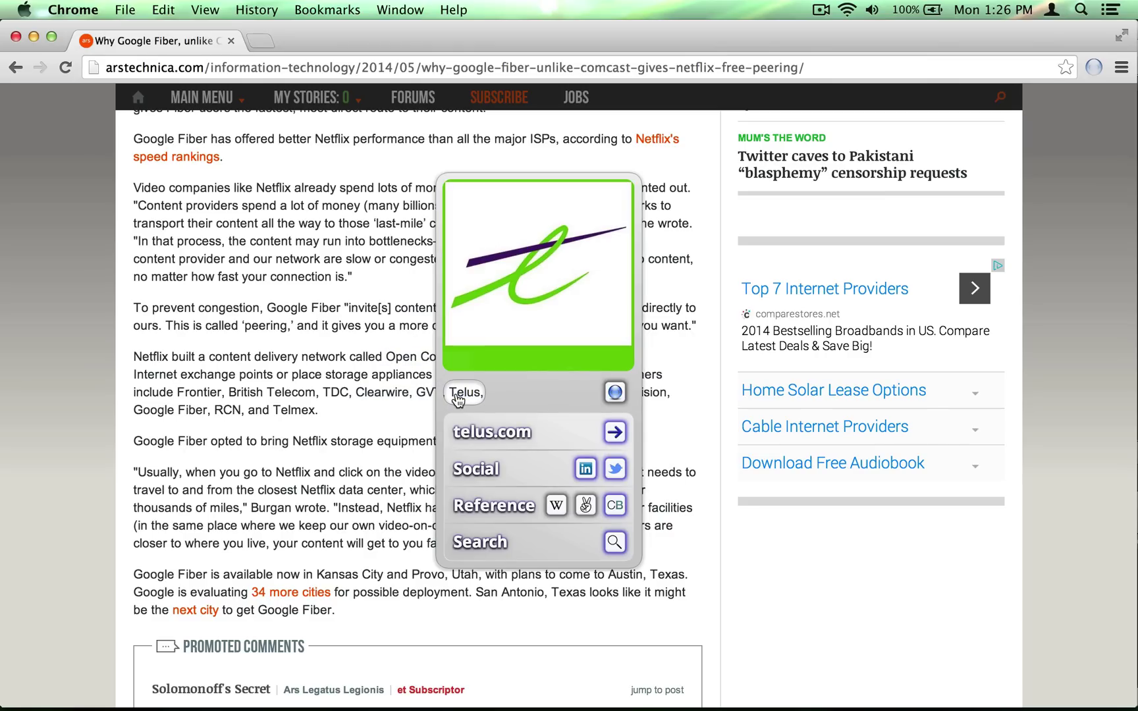
pyautogui.moveTo(426, 395)
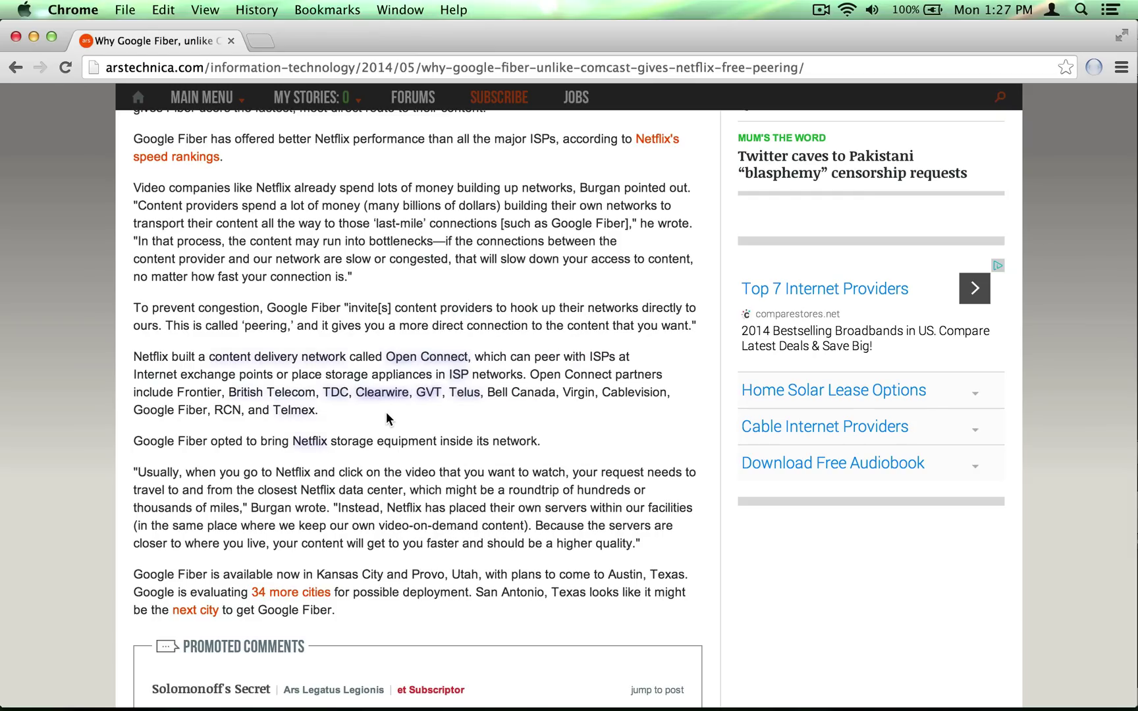
pyautogui.moveTo(372, 394)
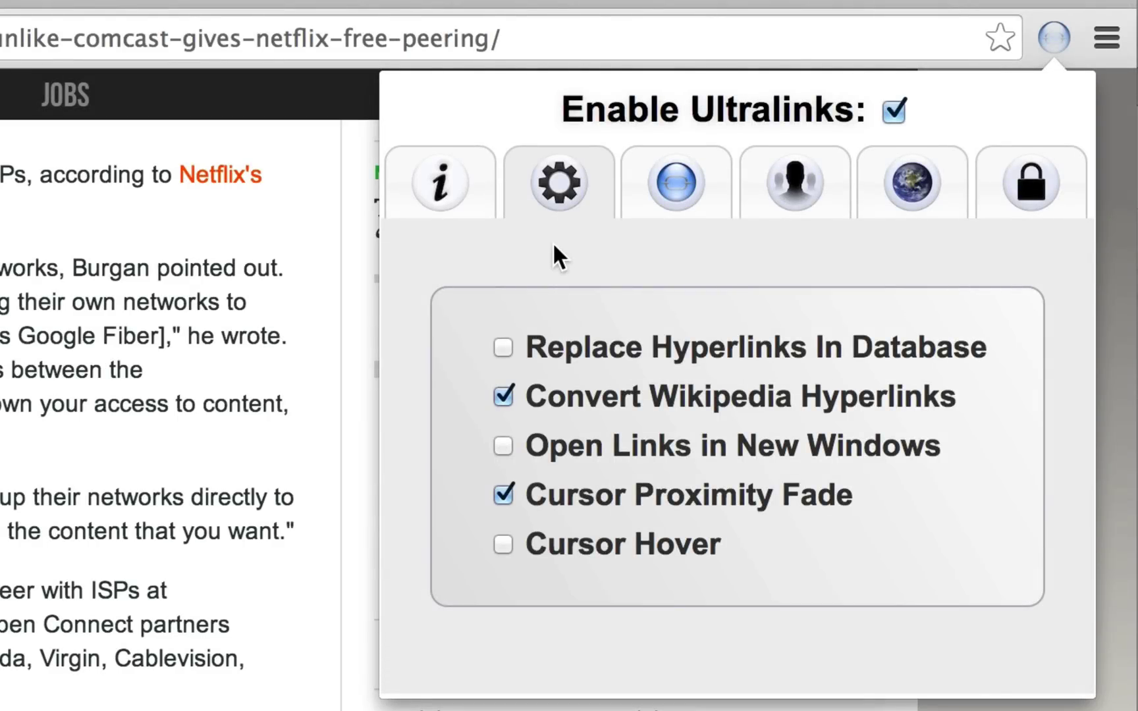
# Step: Look through the extension's link type settings and toggle the Google+ and Facebook types in the Social category
pyautogui.click(666, 210)
pyautogui.scroll(-5, 895, 390)
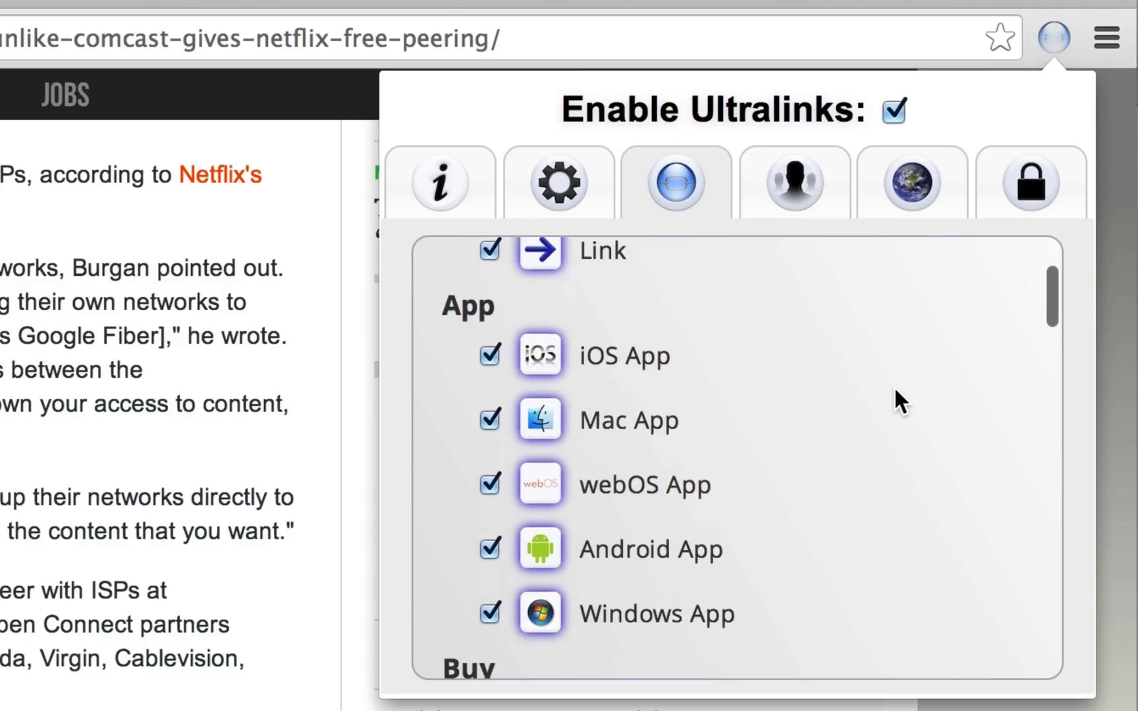
pyautogui.scroll(-5, 894, 390)
pyautogui.scroll(-5, 896, 390)
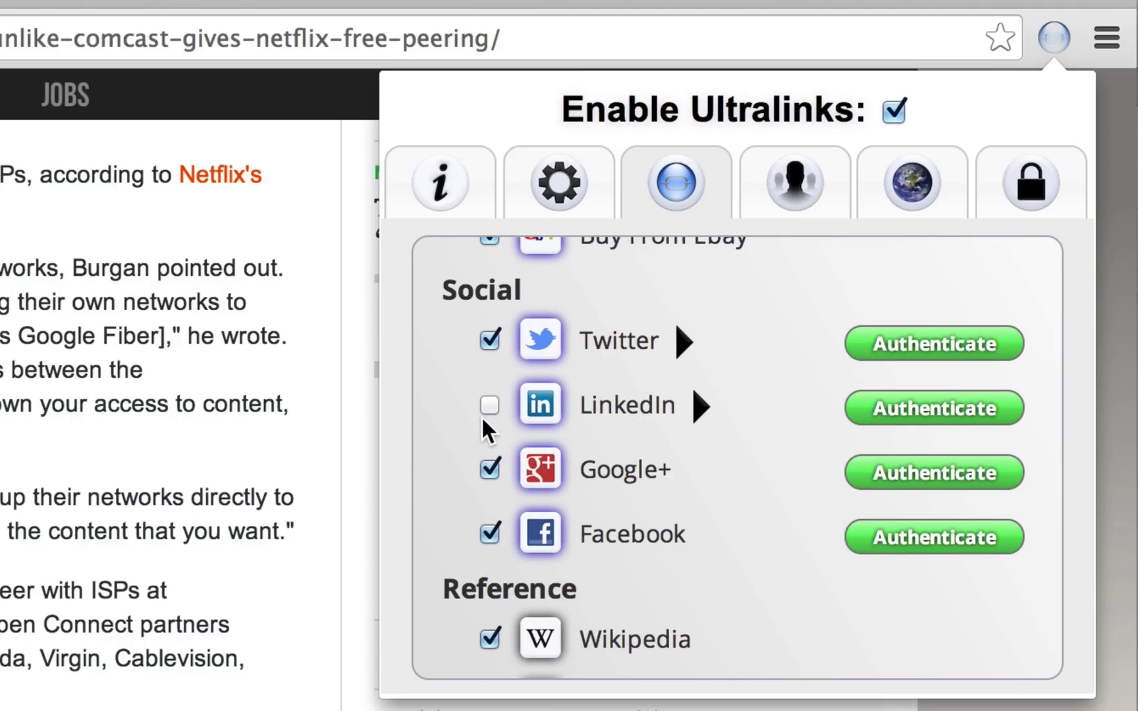
pyautogui.click(489, 468)
pyautogui.click(489, 535)
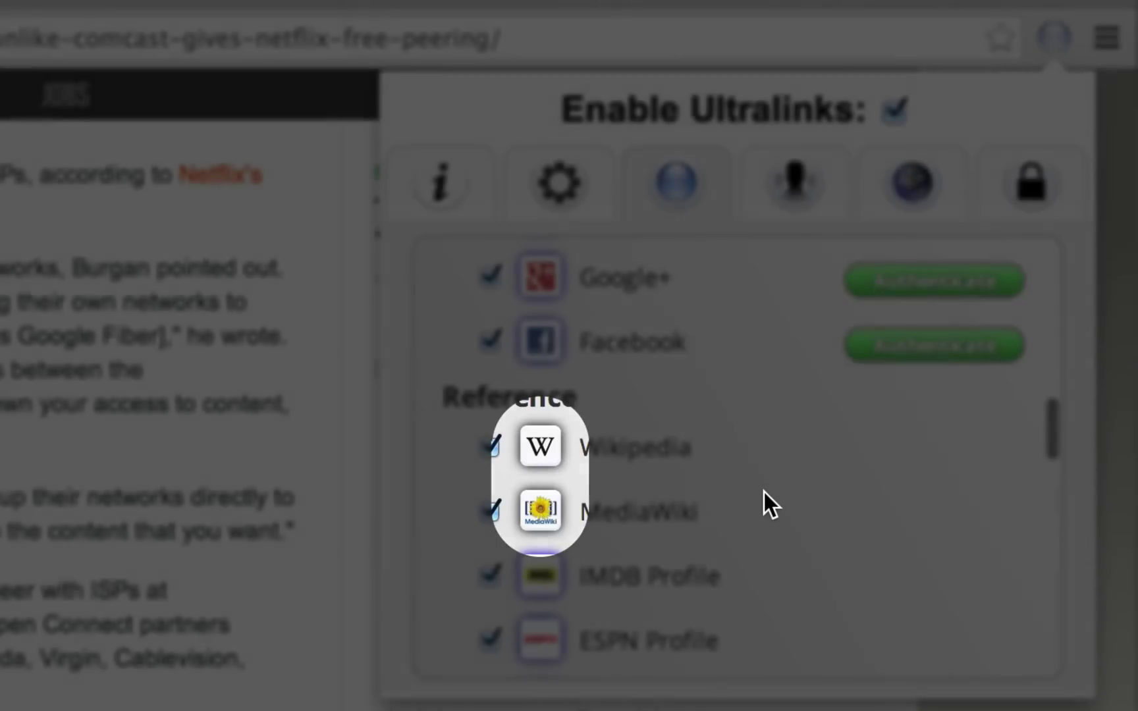
pyautogui.scroll(3, 763, 491)
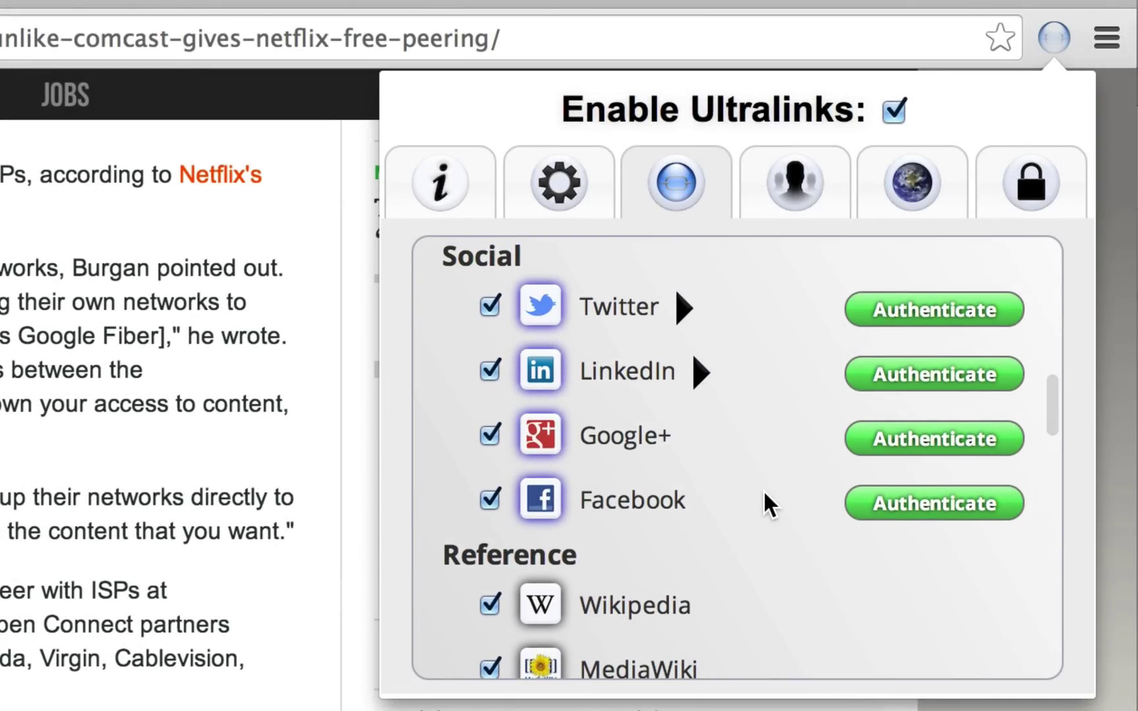
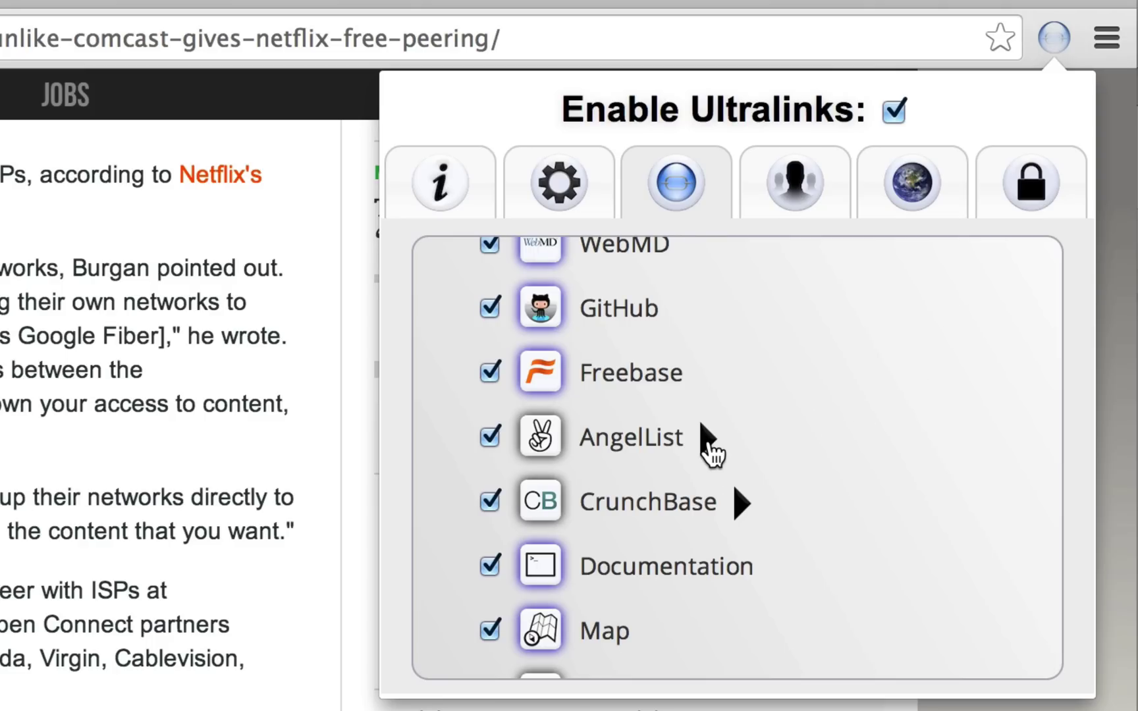
# Step: Expand the AngelList and CrunchBase link types and examine their connection, company and person filter options
pyautogui.click(709, 449)
pyautogui.scroll(-5, 807, 455)
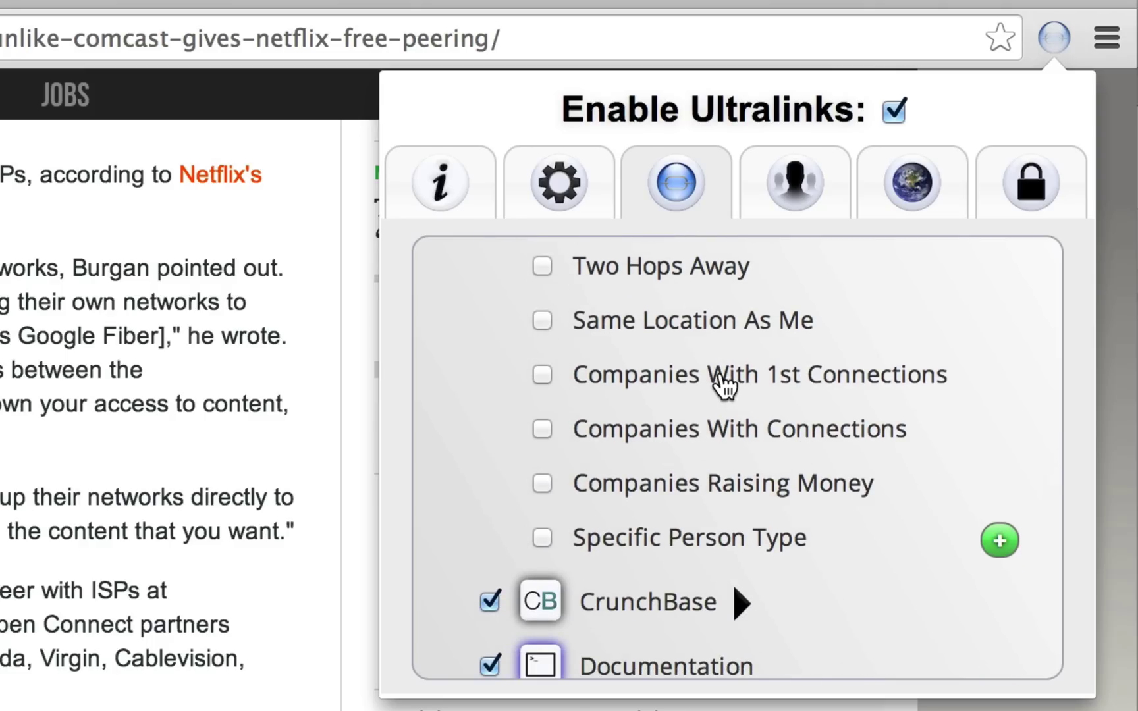
pyautogui.moveTo(724, 385)
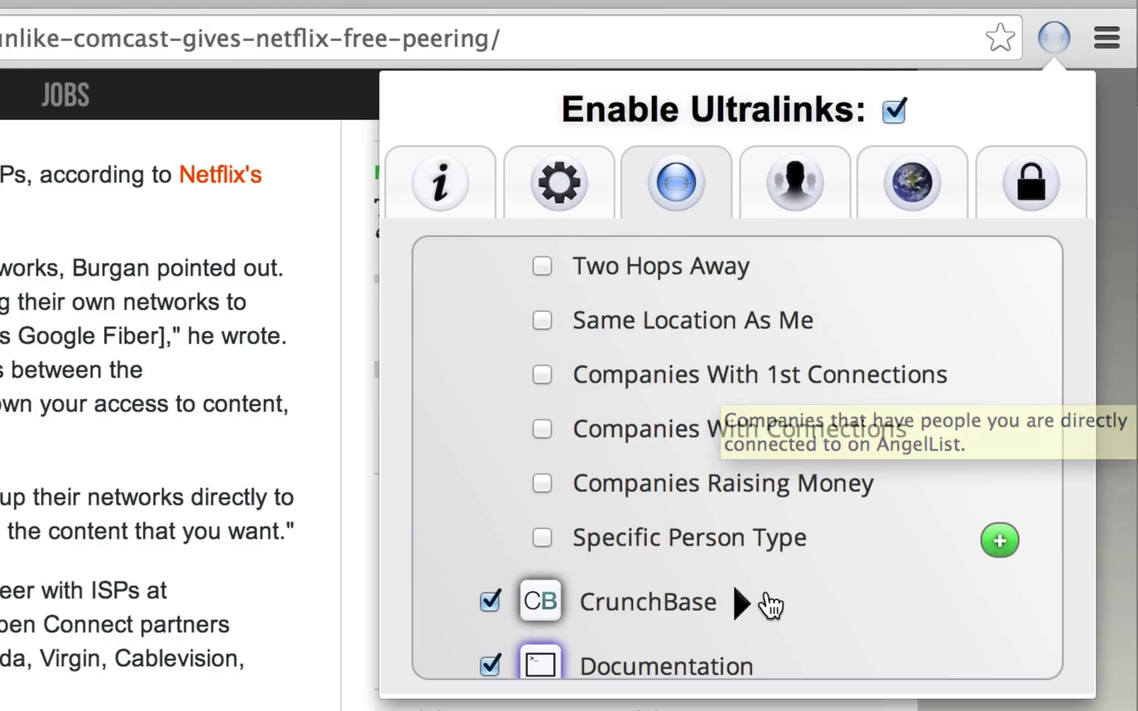
pyautogui.click(744, 604)
pyautogui.scroll(-5, 743, 602)
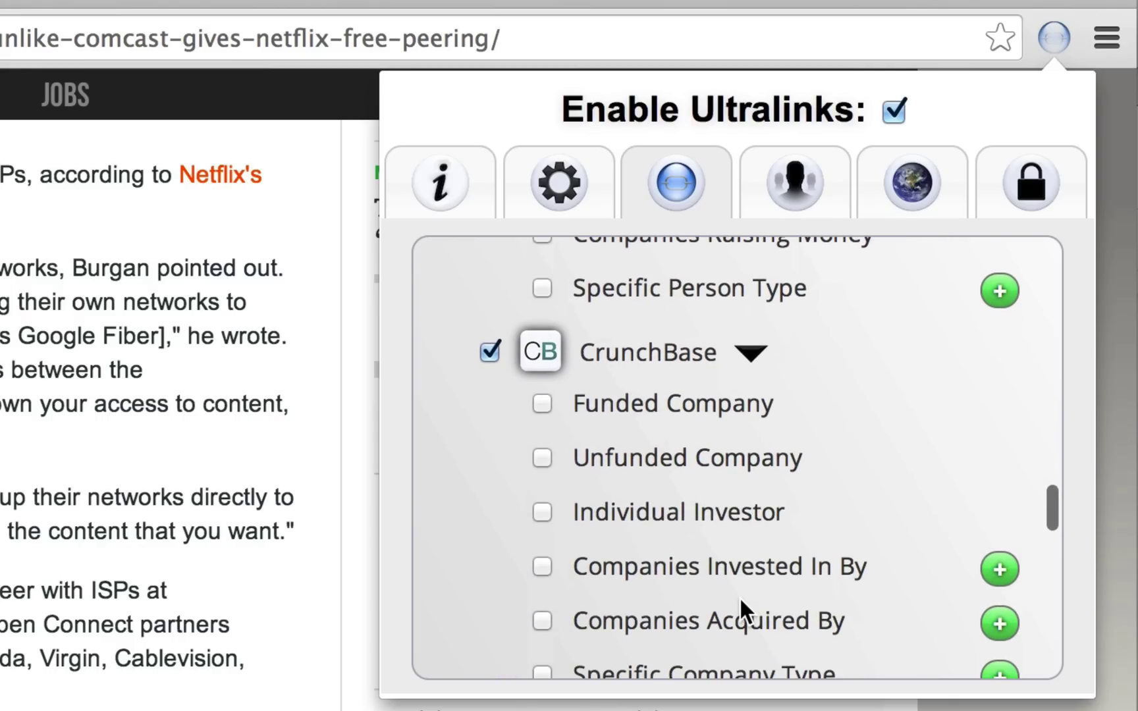
pyautogui.scroll(-2, 739, 597)
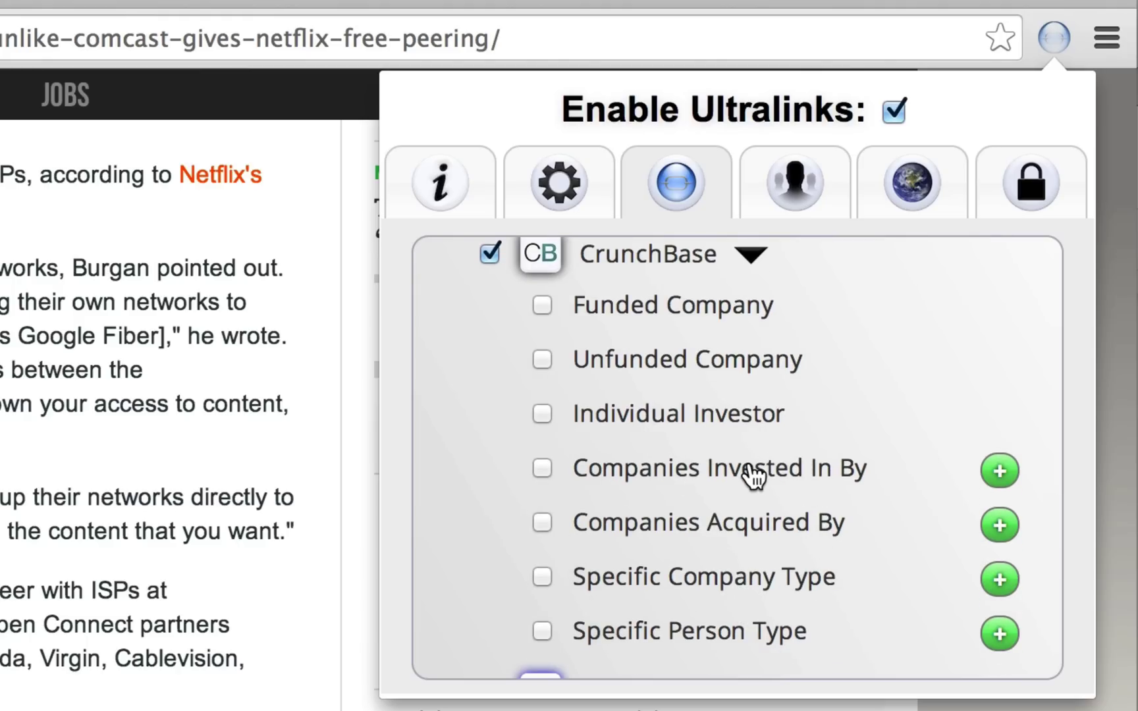
pyautogui.moveTo(751, 476)
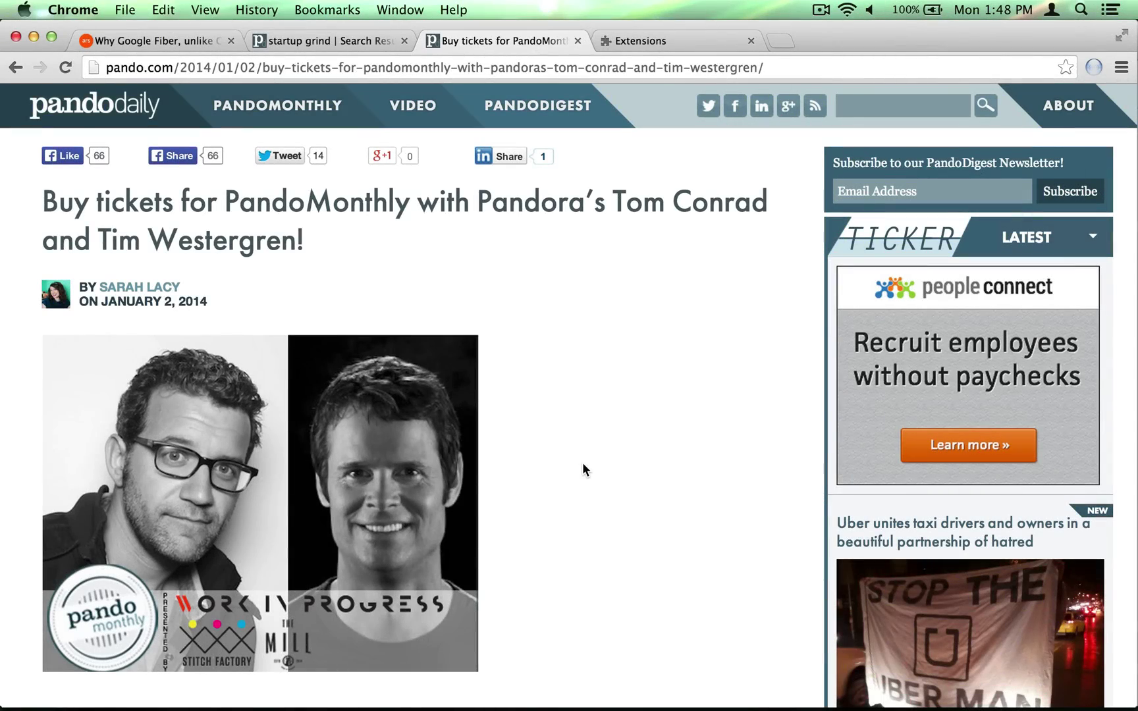
# Step: Preview the LinkedIn profile from the red-highlighted ultralink of Pandora's Chief Technology Officer in the PandoMonthly article
pyautogui.scroll(-10, 584, 465)
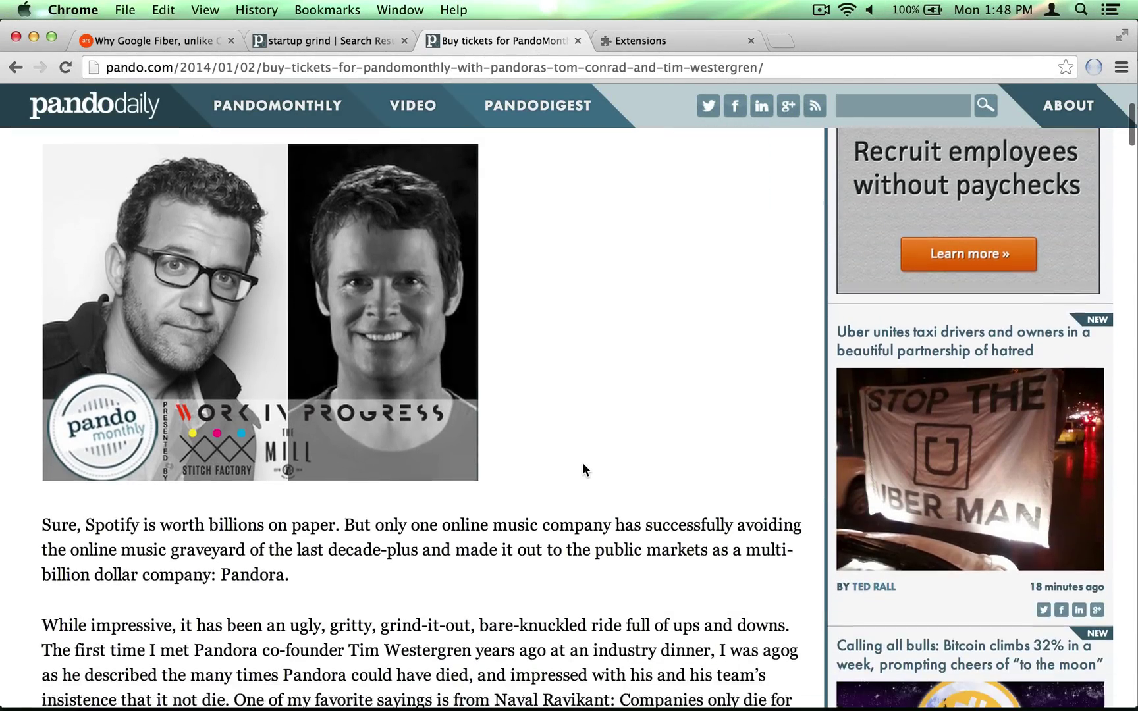
pyautogui.scroll(-1, 583, 469)
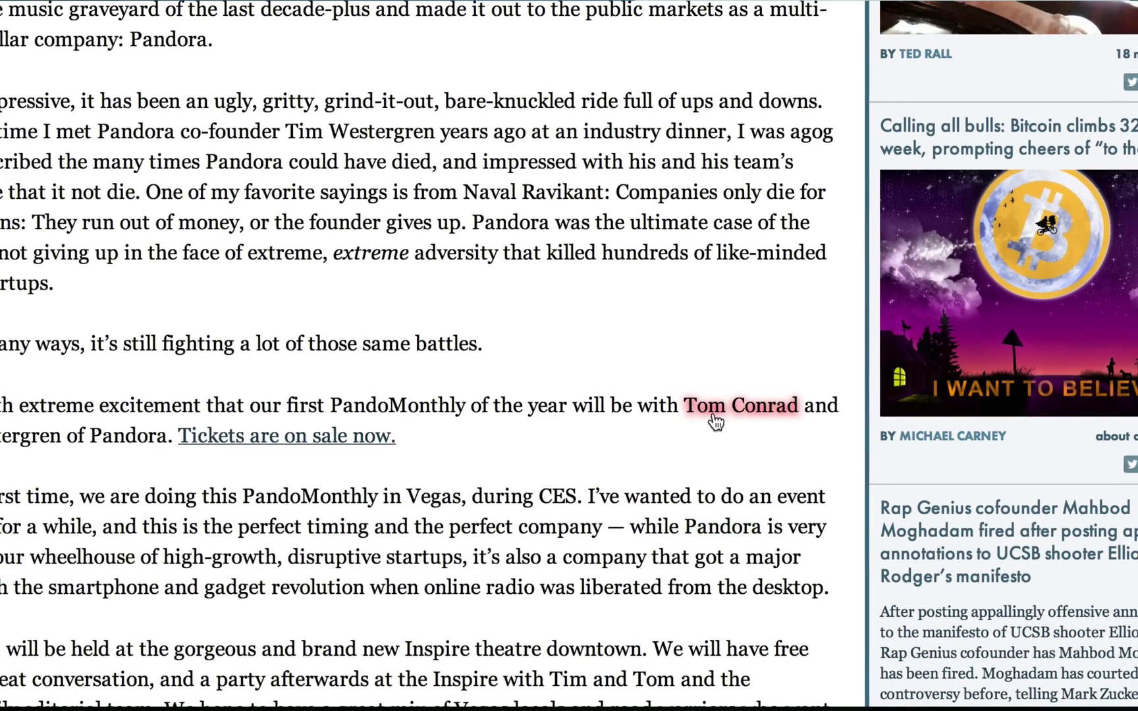
pyautogui.moveTo(714, 416)
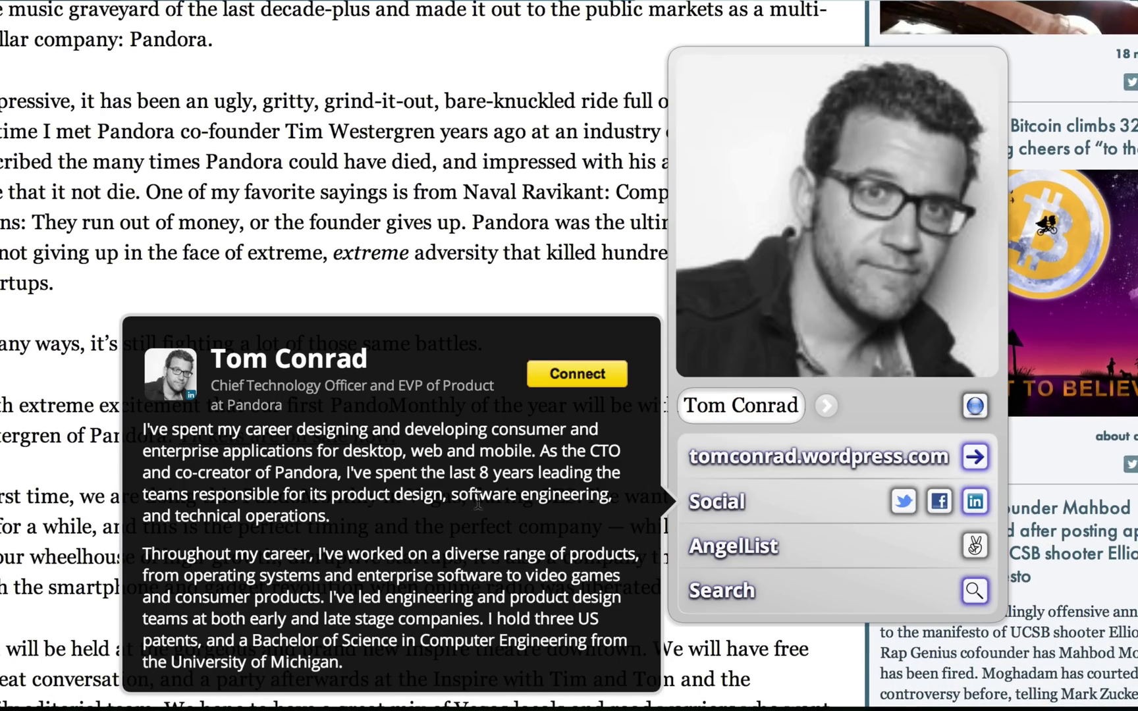
# Step: Enable the Specific Company Type filter under the CrunchBase link type in the extension settings on the Cluster article
pyautogui.scroll(-5, 430, 521)
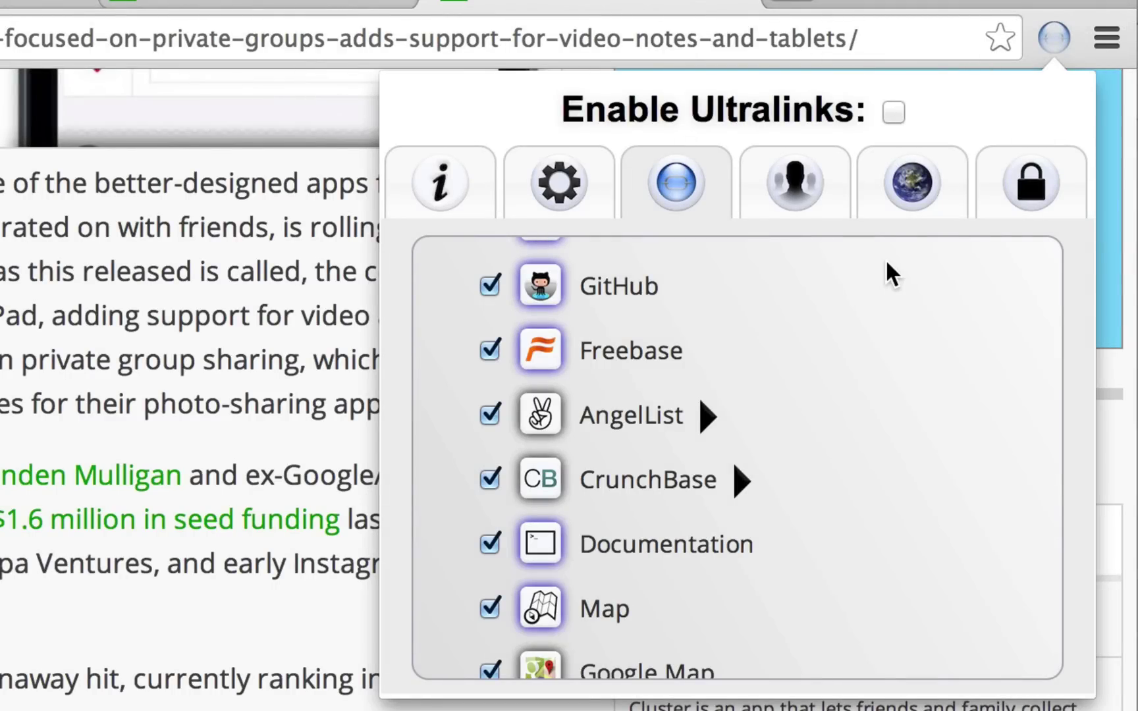
pyautogui.click(743, 484)
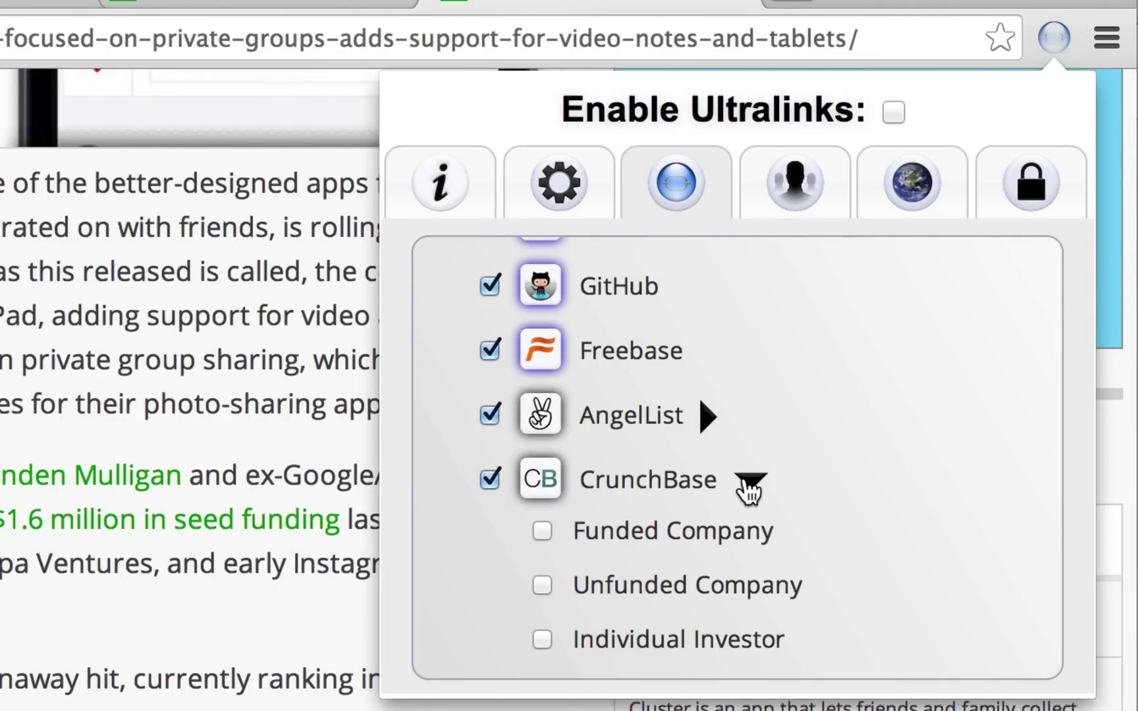
pyautogui.scroll(-5, 824, 484)
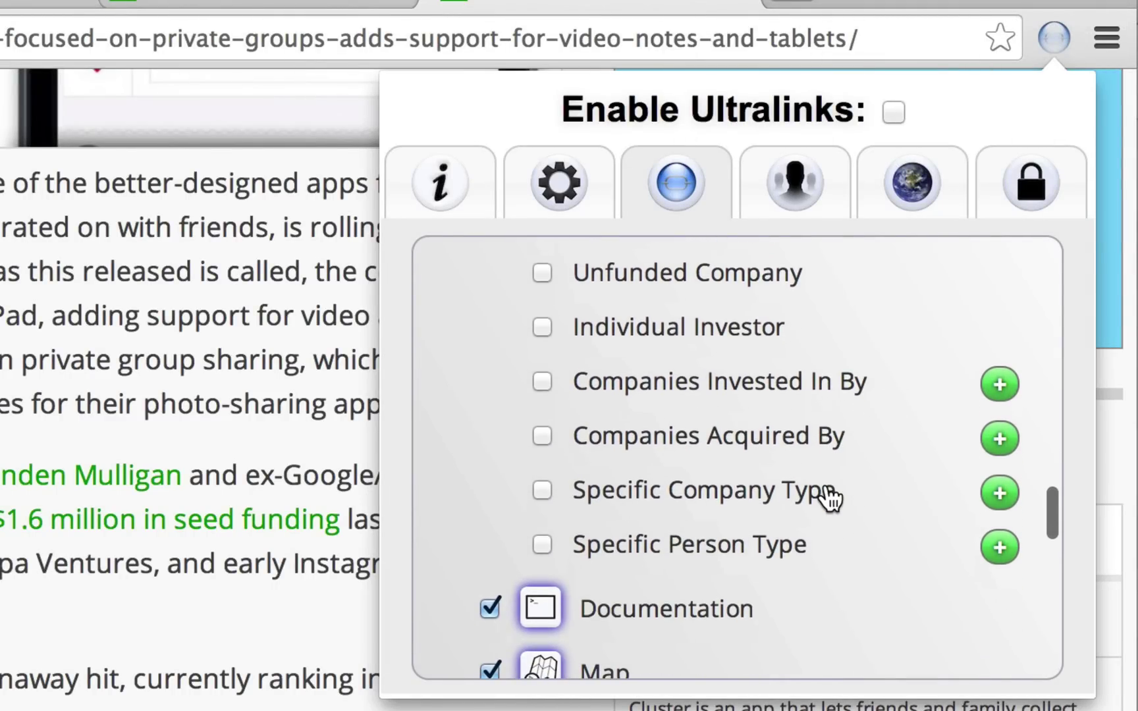
pyautogui.click(543, 485)
pyautogui.scroll(-2, 857, 461)
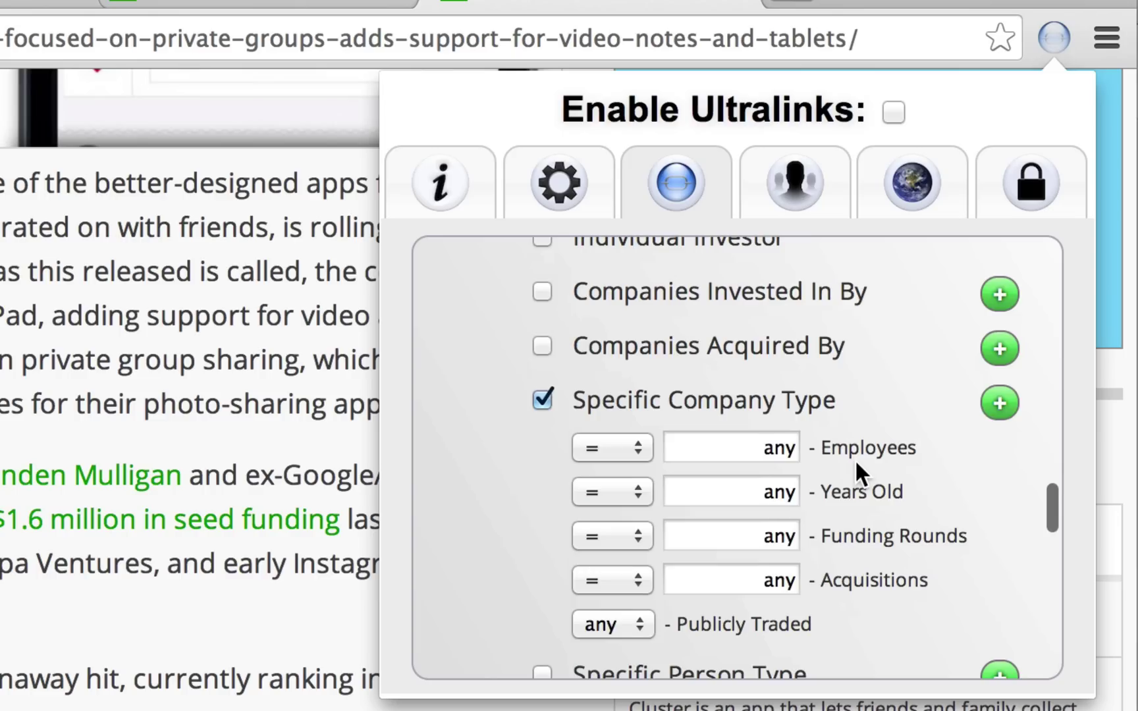
# Step: Set the Specific Company Type criteria to less than 4 years old and 1 funding round
pyautogui.click(644, 488)
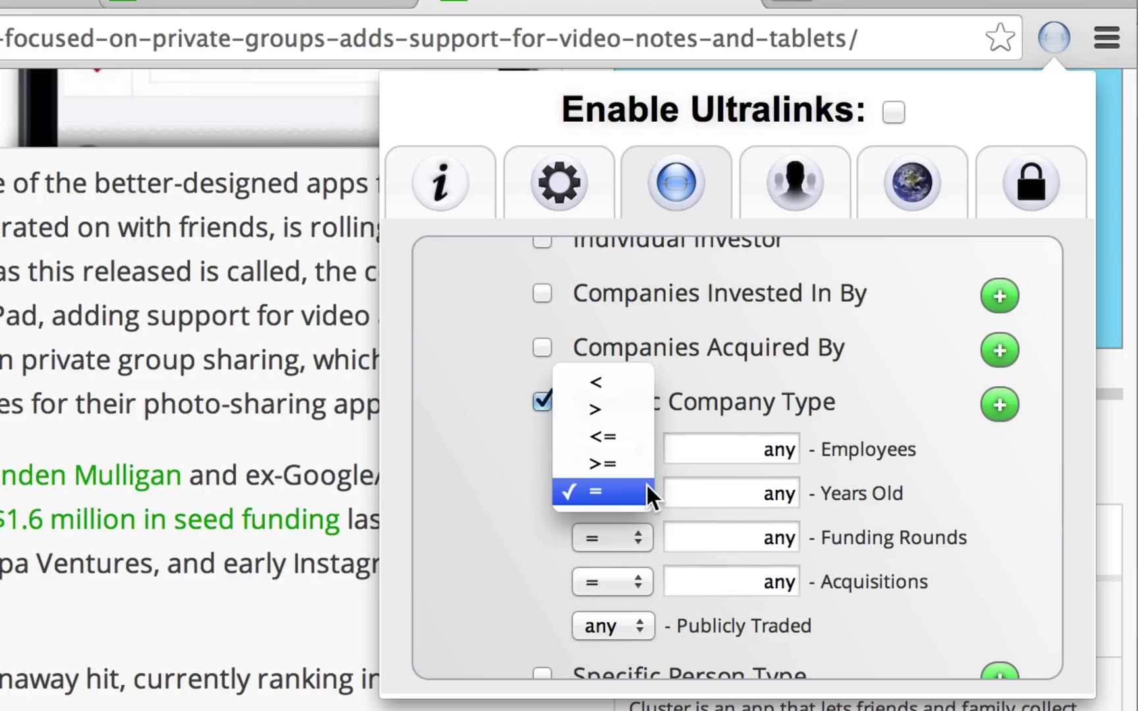
pyautogui.click(616, 387)
pyautogui.click(763, 504)
pyautogui.write('4')
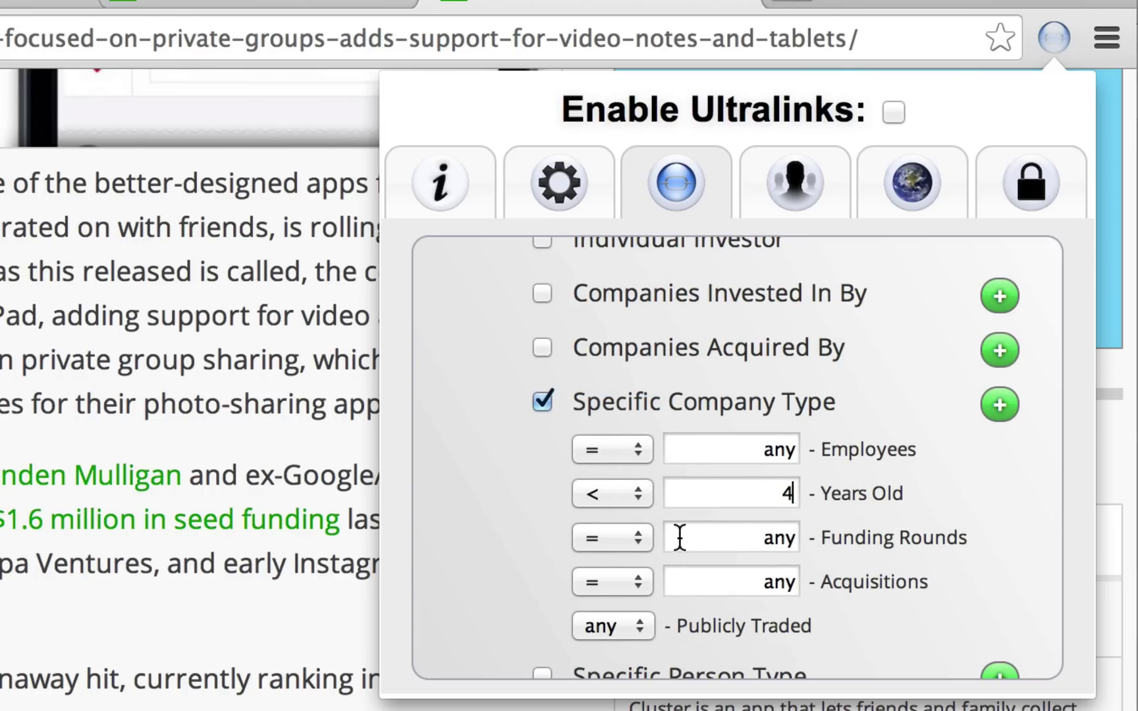
pyautogui.click(734, 540)
pyautogui.write('1')
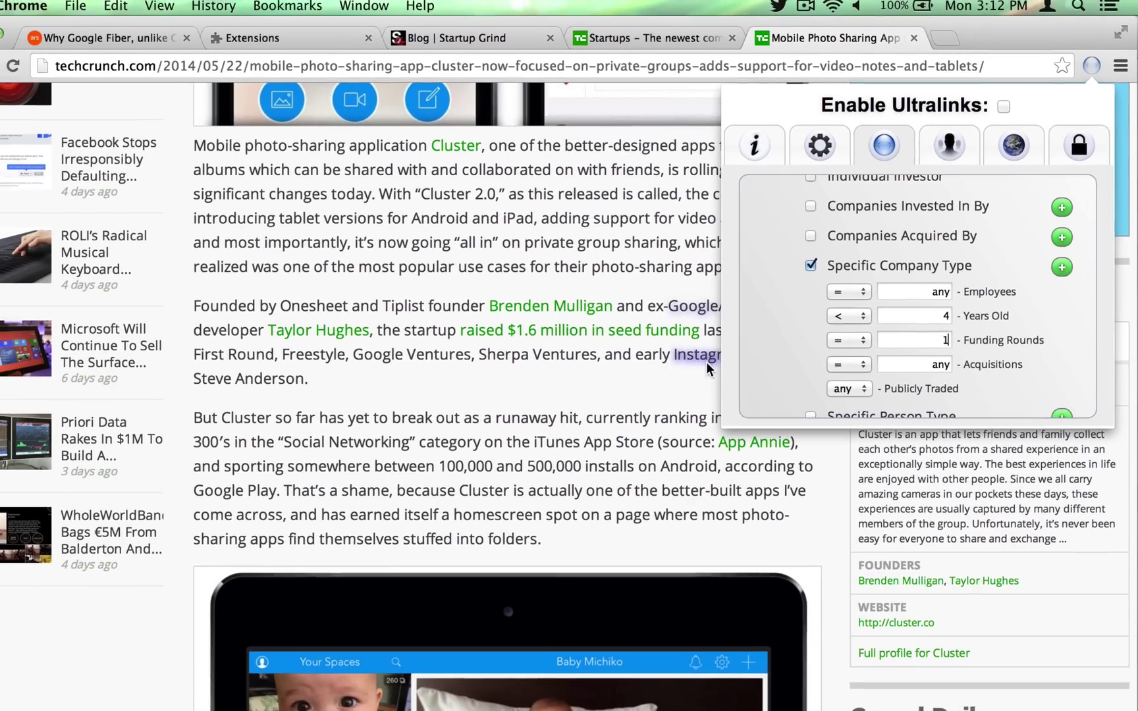
# Step: Reload the Cluster article and examine which ultralinks are highlighted under the company type filter
pyautogui.click(307, 629)
pyautogui.press('super+r')
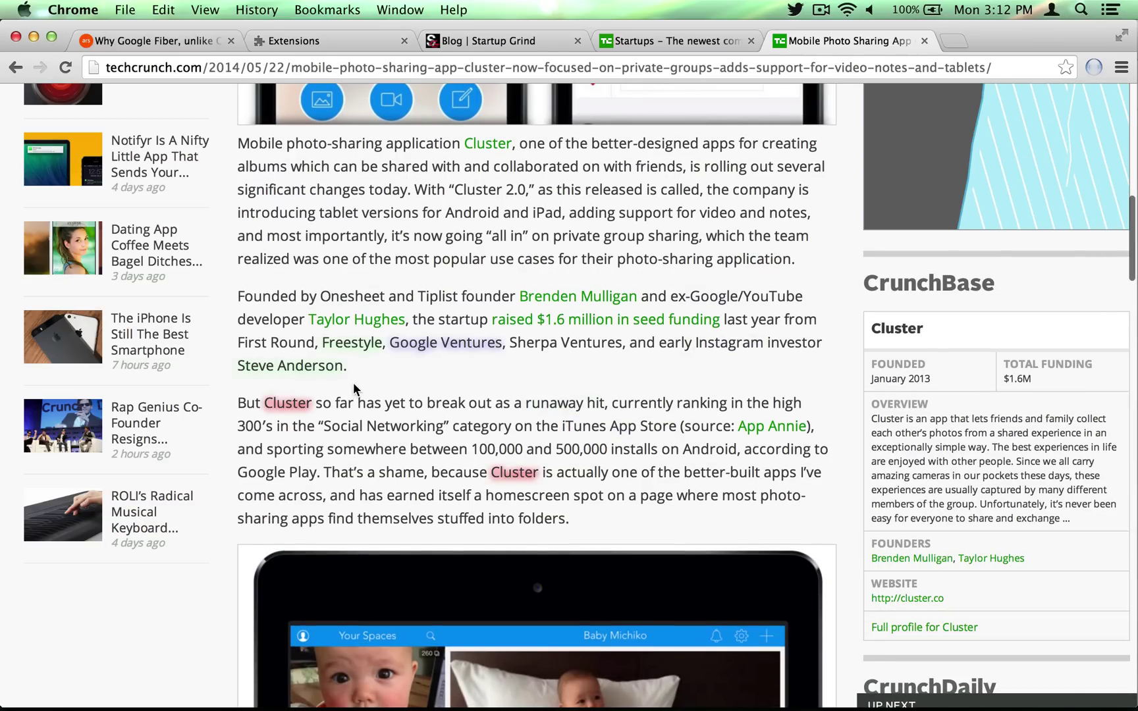
pyautogui.moveTo(299, 403)
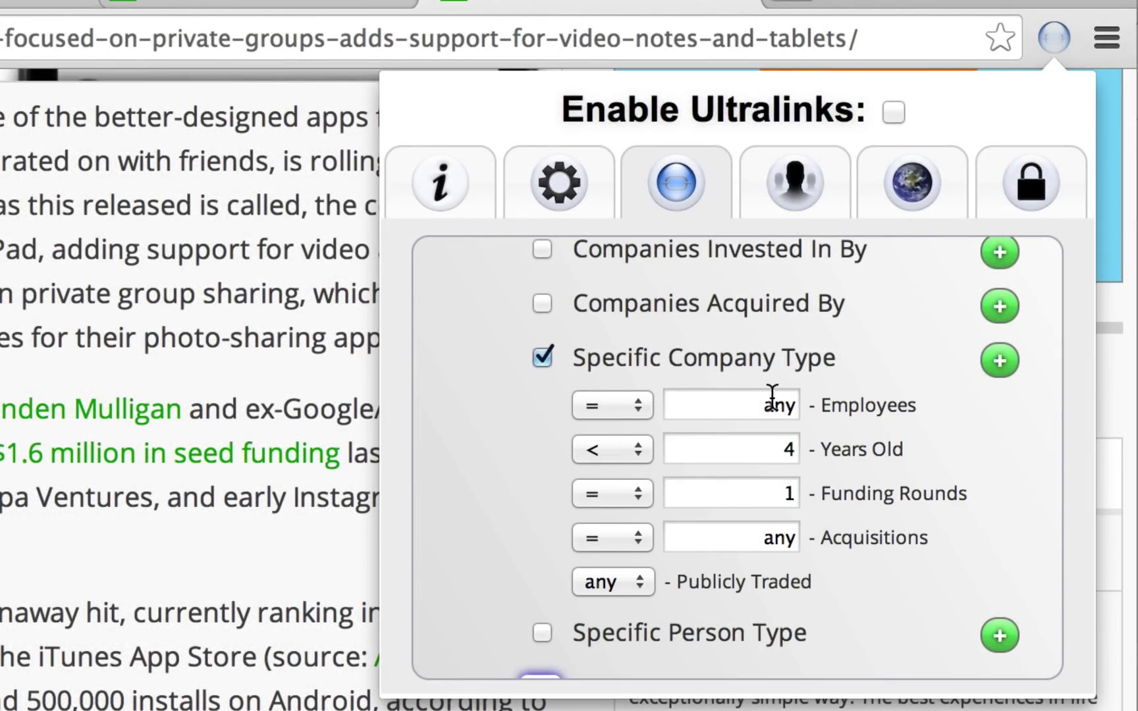
# Step: Add a second Specific Company Type criteria set under CrunchBase and require more than 100 employees
pyautogui.click(999, 360)
pyautogui.scroll(-5, 965, 431)
pyautogui.scroll(-2, 965, 431)
pyautogui.click(599, 374)
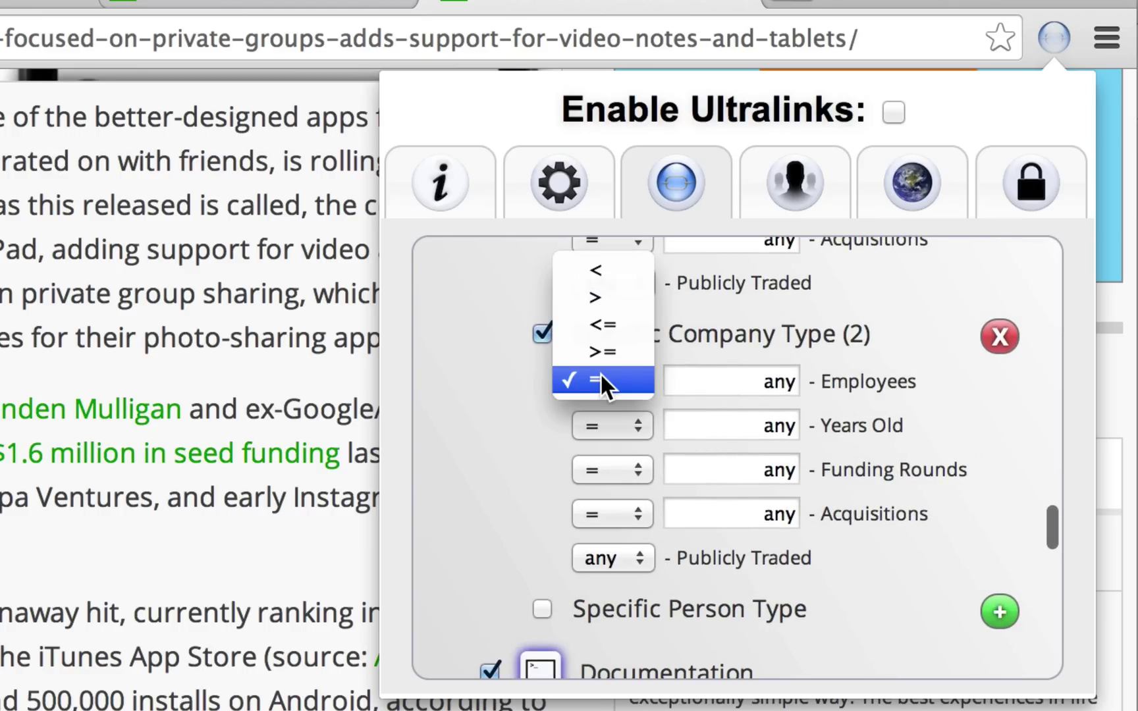
pyautogui.click(599, 297)
pyautogui.click(701, 381)
pyautogui.write('100')
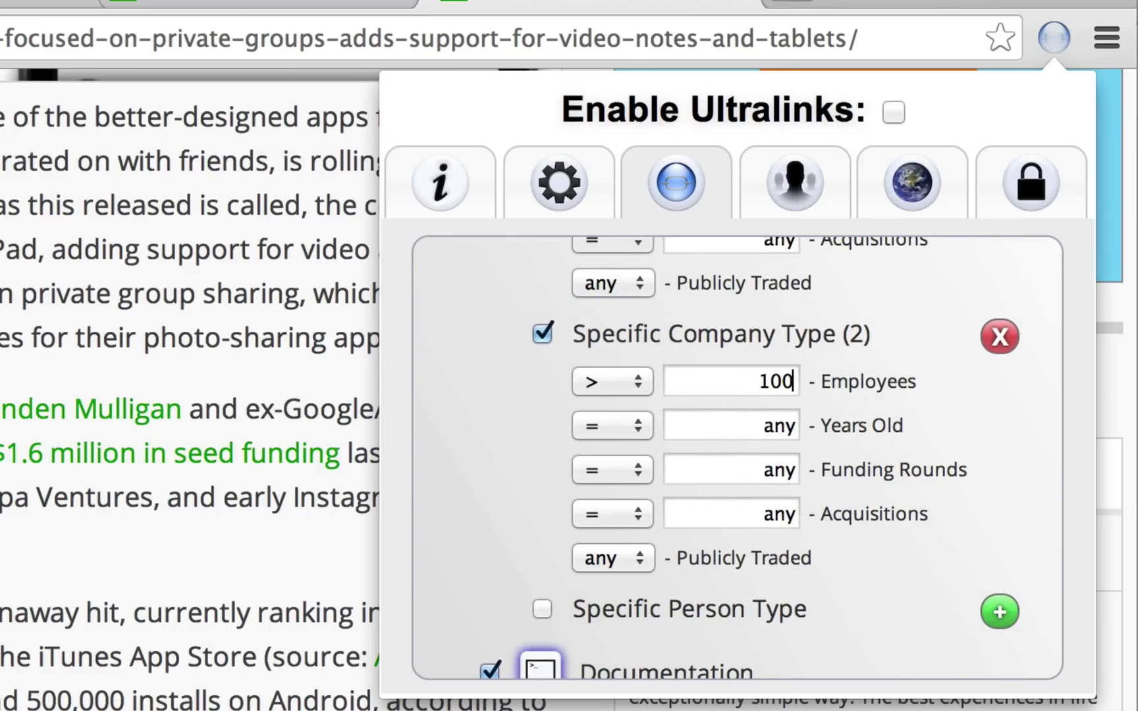
# Step: Set the second Specific Company Type criteria to more than 5 years old and more than 10 acquisitions
pyautogui.click(600, 425)
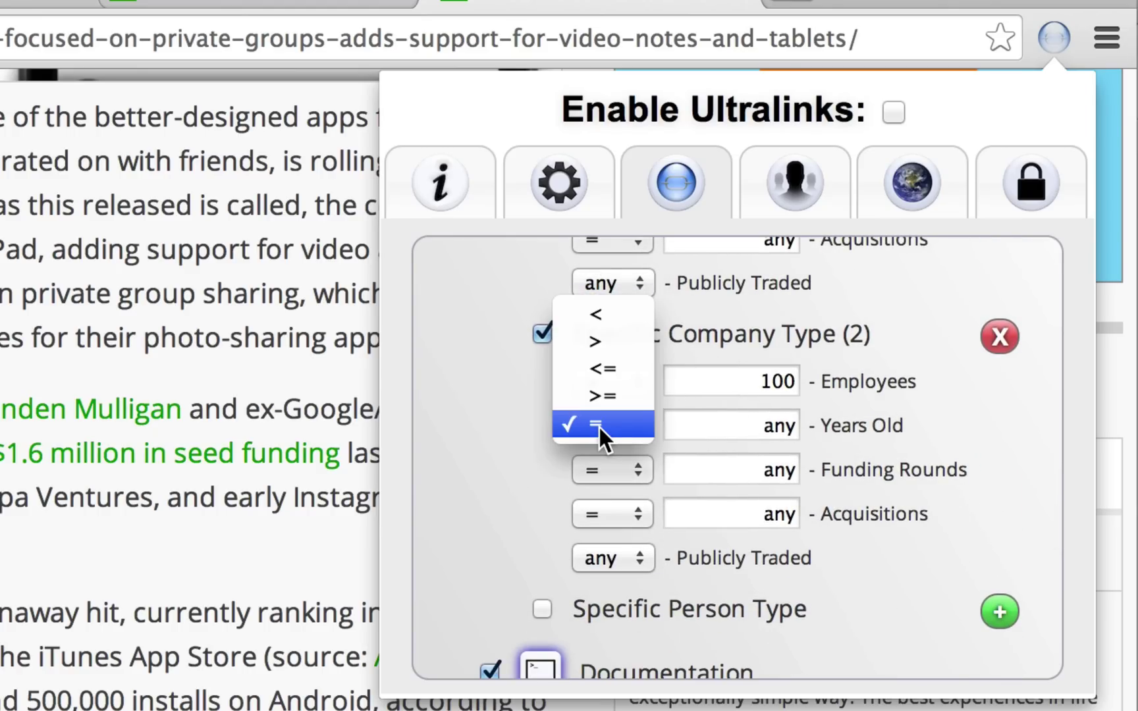
pyautogui.click(617, 344)
pyautogui.click(696, 415)
pyautogui.write('5')
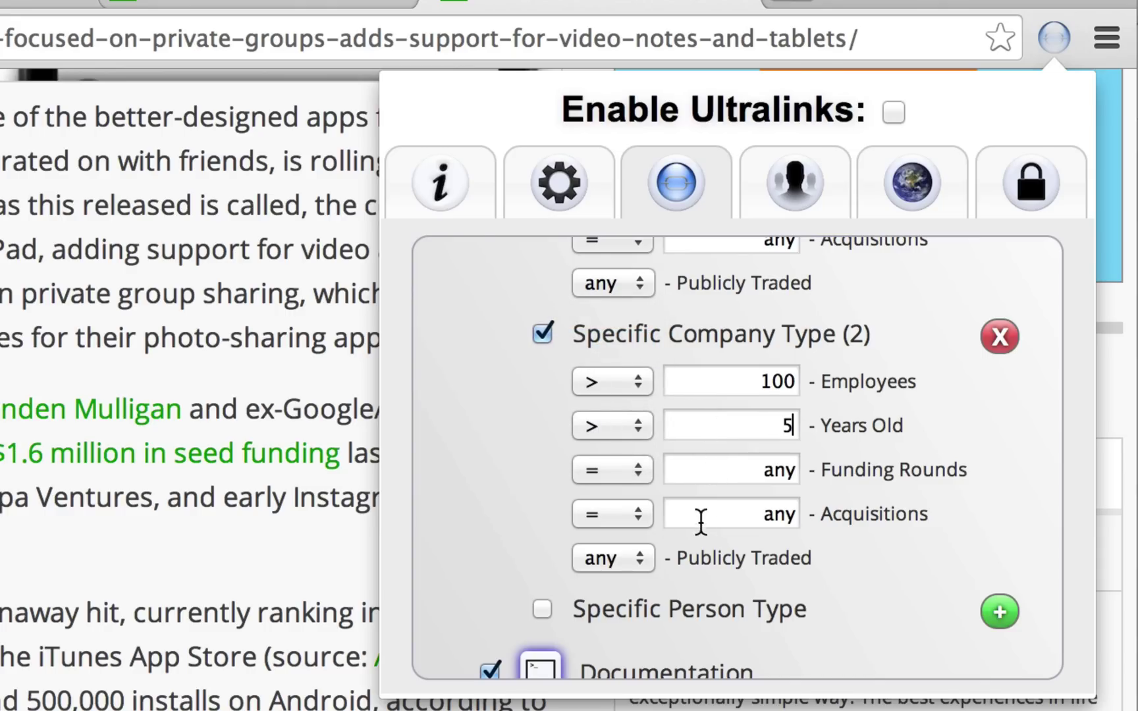
pyautogui.click(634, 518)
pyautogui.click(616, 429)
pyautogui.click(724, 510)
pyautogui.write('10')
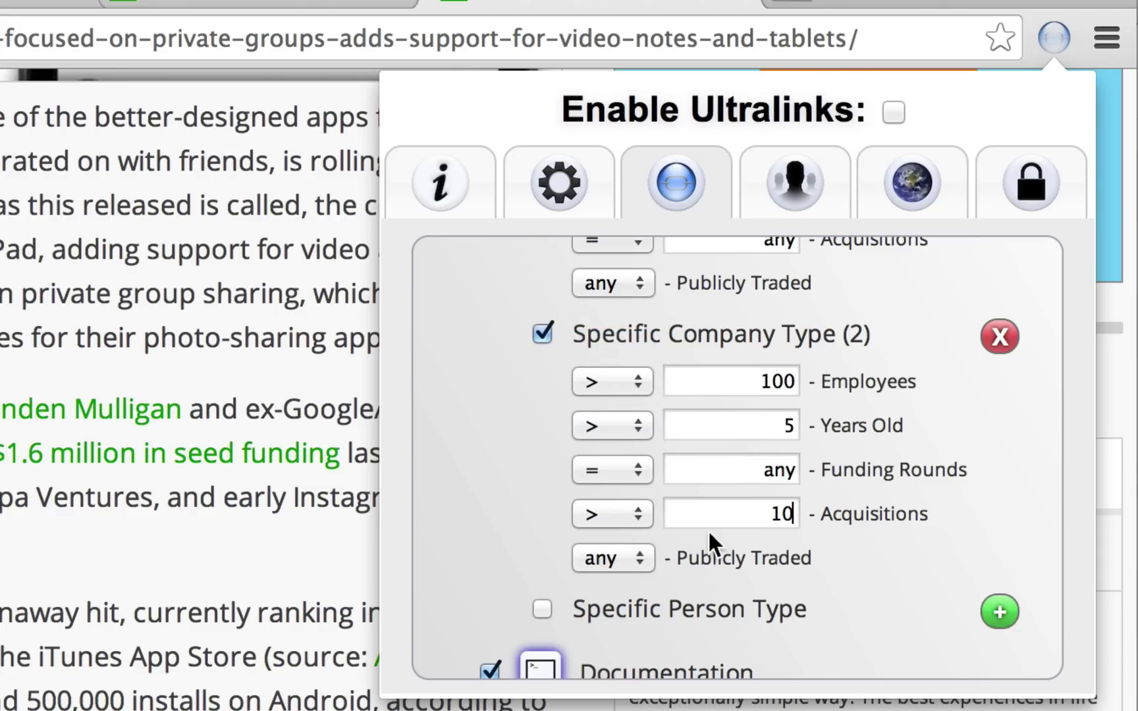
# Step: Set Publicly Traded to yes in the second Specific Company Type criteria set and remove that set
pyautogui.click(625, 558)
pyautogui.click(620, 584)
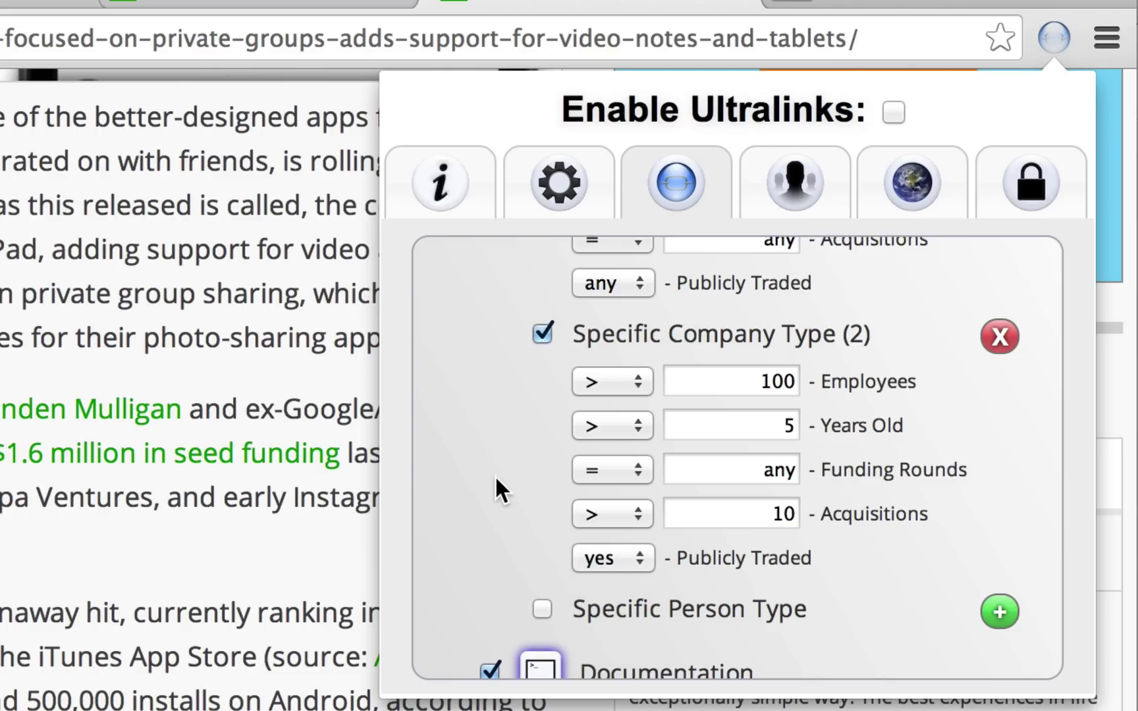
pyautogui.click(999, 338)
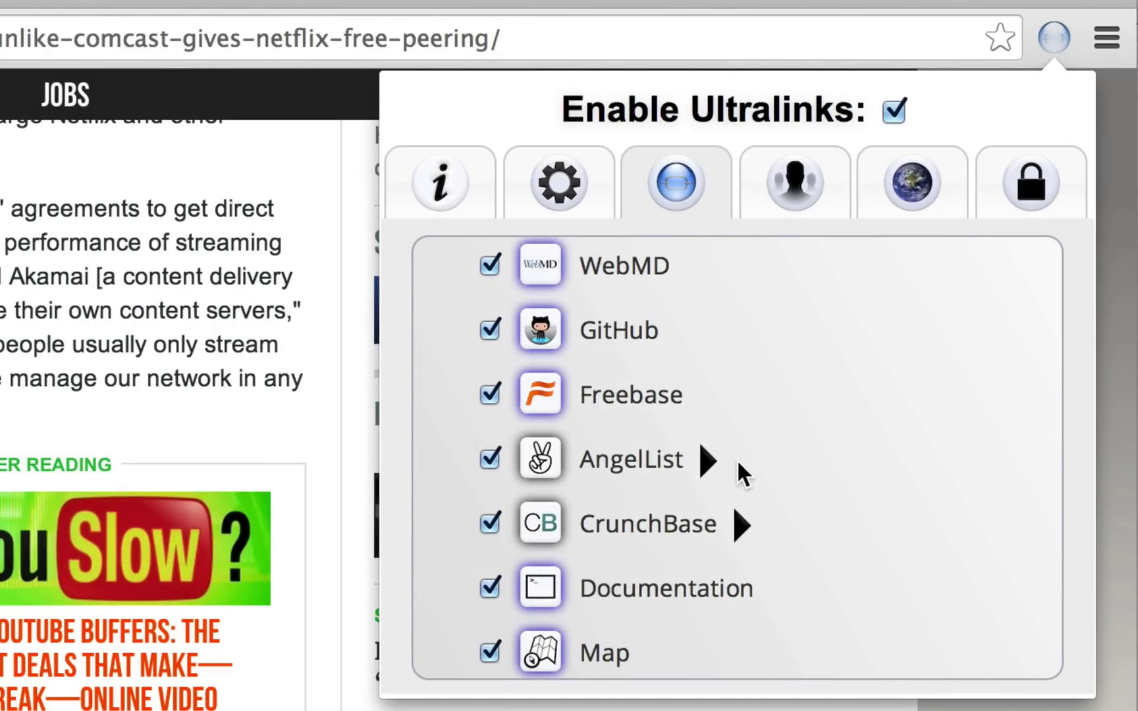
# Step: Expand the AngelList link type's filters and open the Premium offer for Specific Person Type
pyautogui.click(711, 461)
pyautogui.scroll(-5, 973, 441)
pyautogui.scroll(-1, 973, 442)
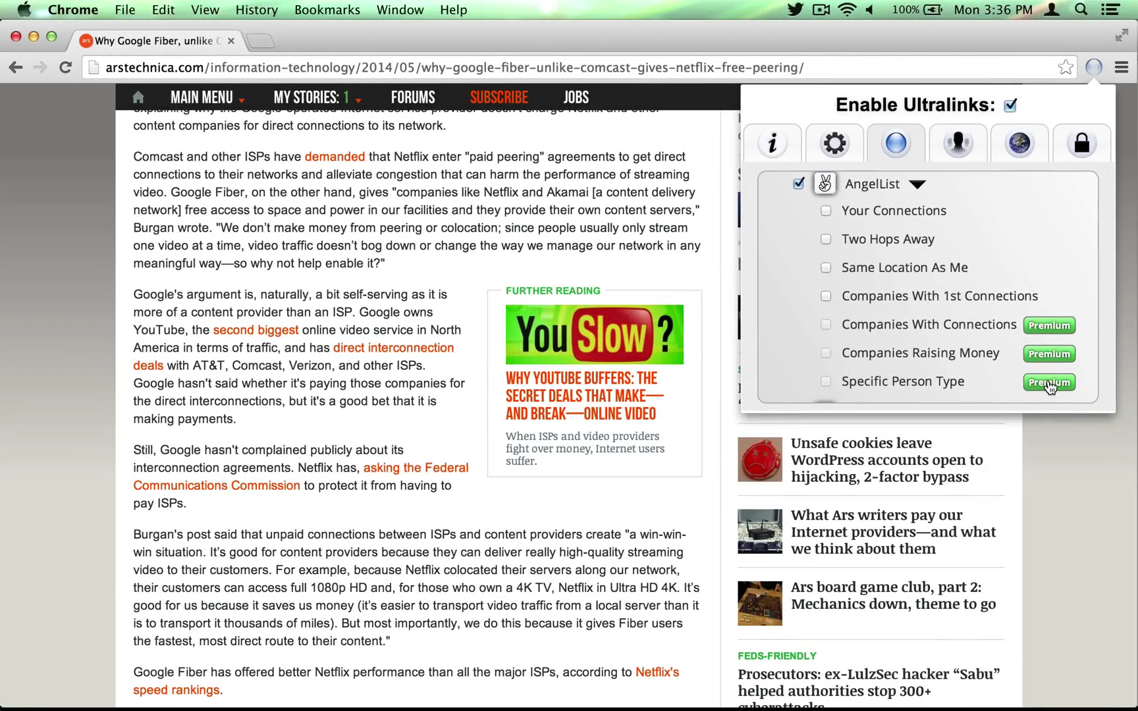
pyautogui.click(1049, 382)
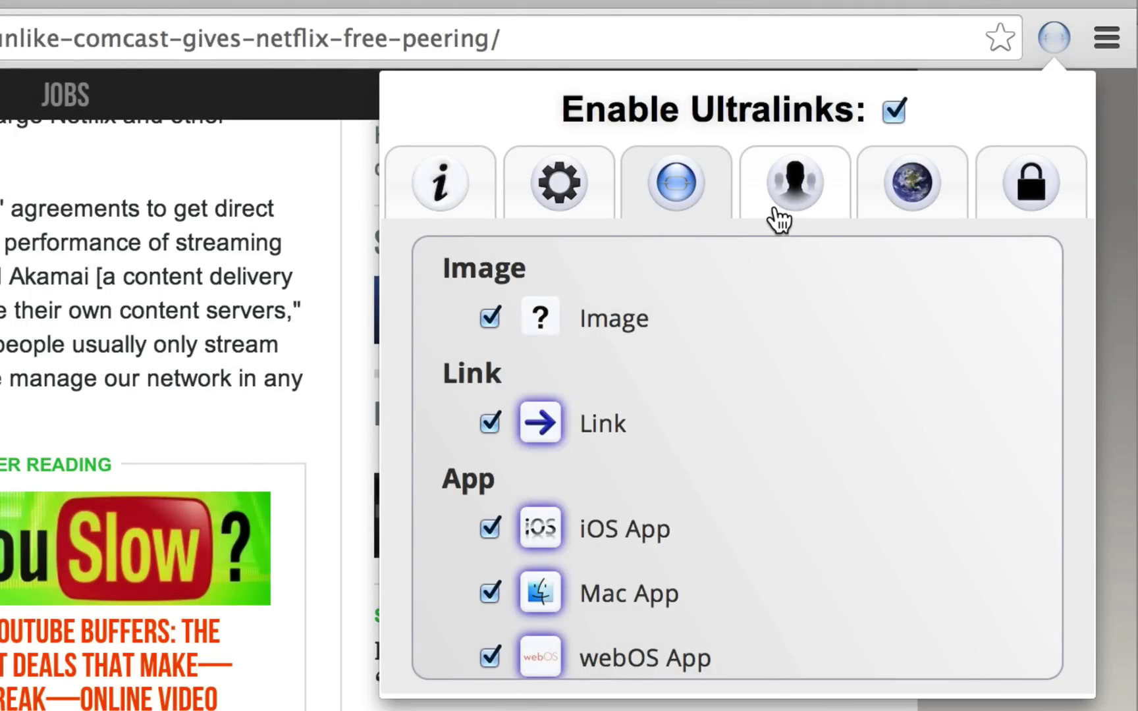
# Step: View the connected accounts in the extension and read the Policies page on the ultralink.me site
pyautogui.click(789, 196)
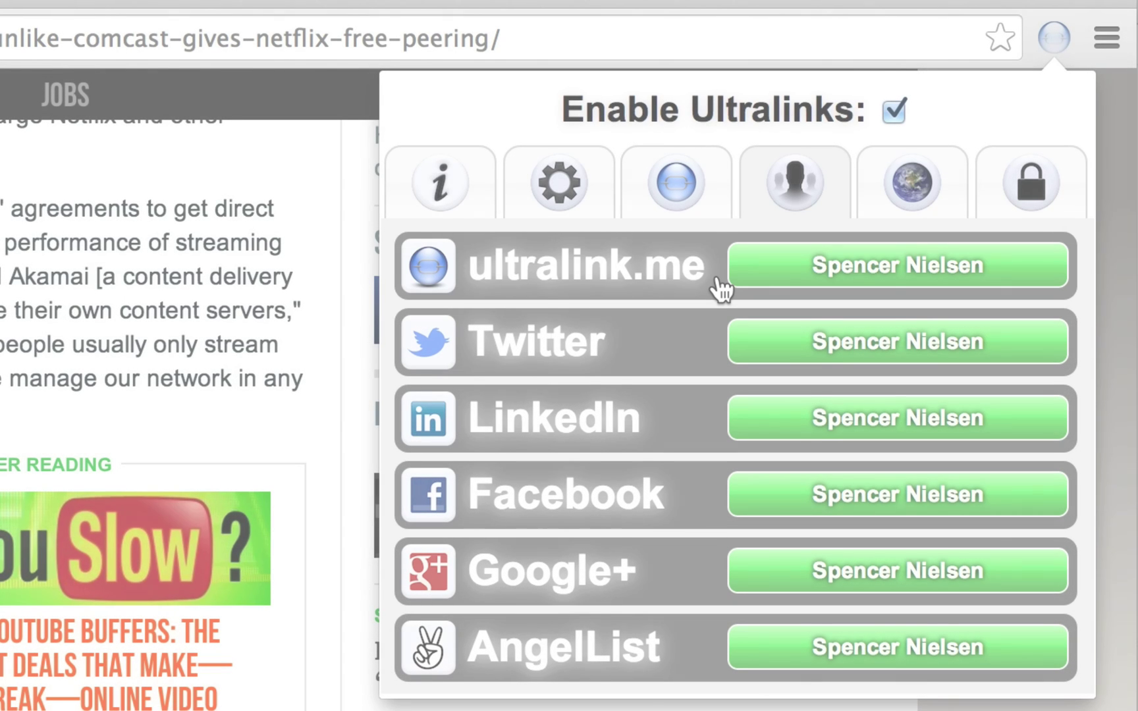
pyautogui.click(721, 288)
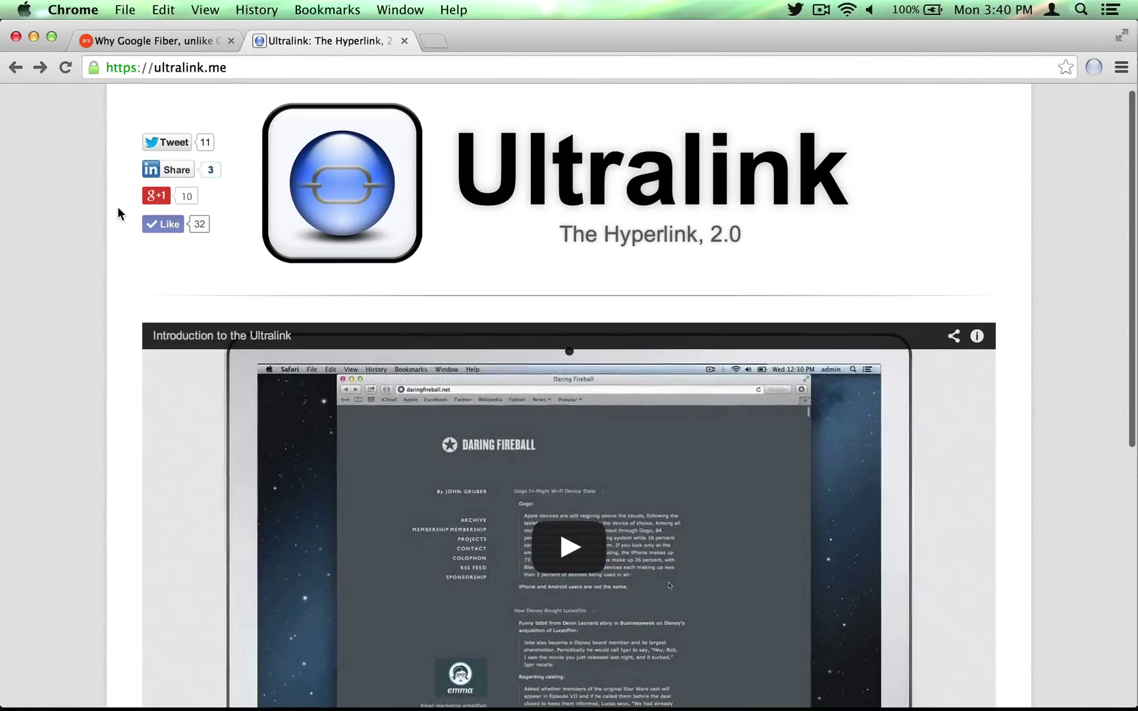
pyautogui.scroll(-7, 117, 206)
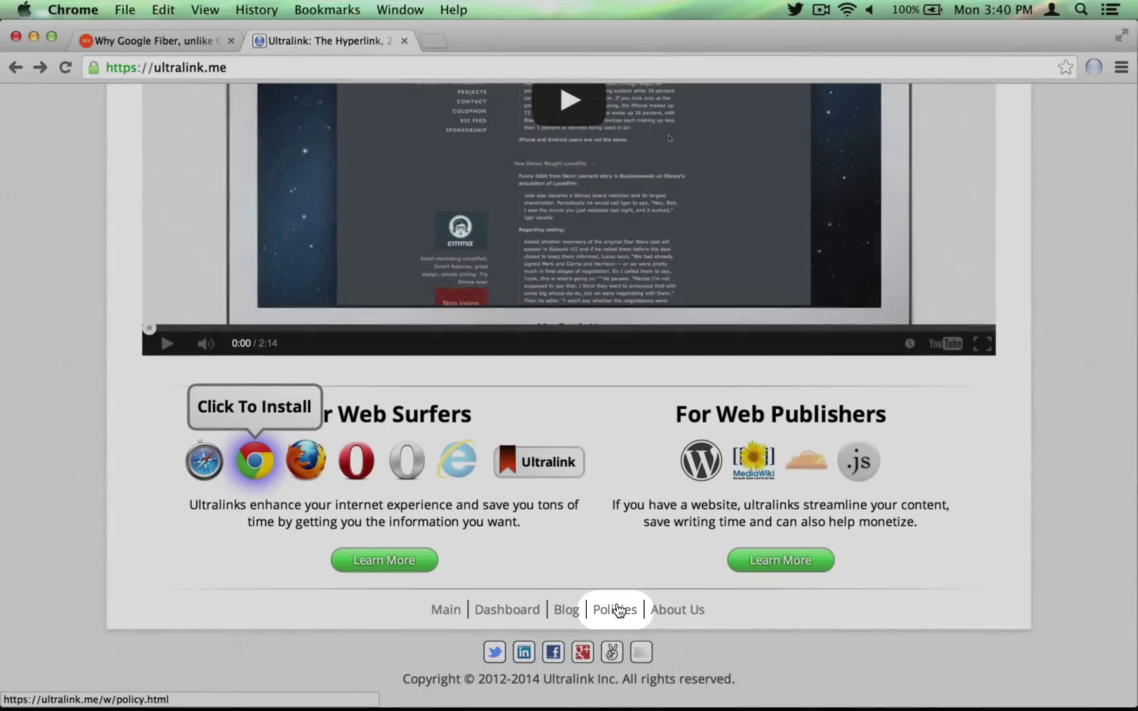
pyautogui.click(614, 609)
pyautogui.scroll(-12, 590, 441)
pyautogui.scroll(-2, 590, 445)
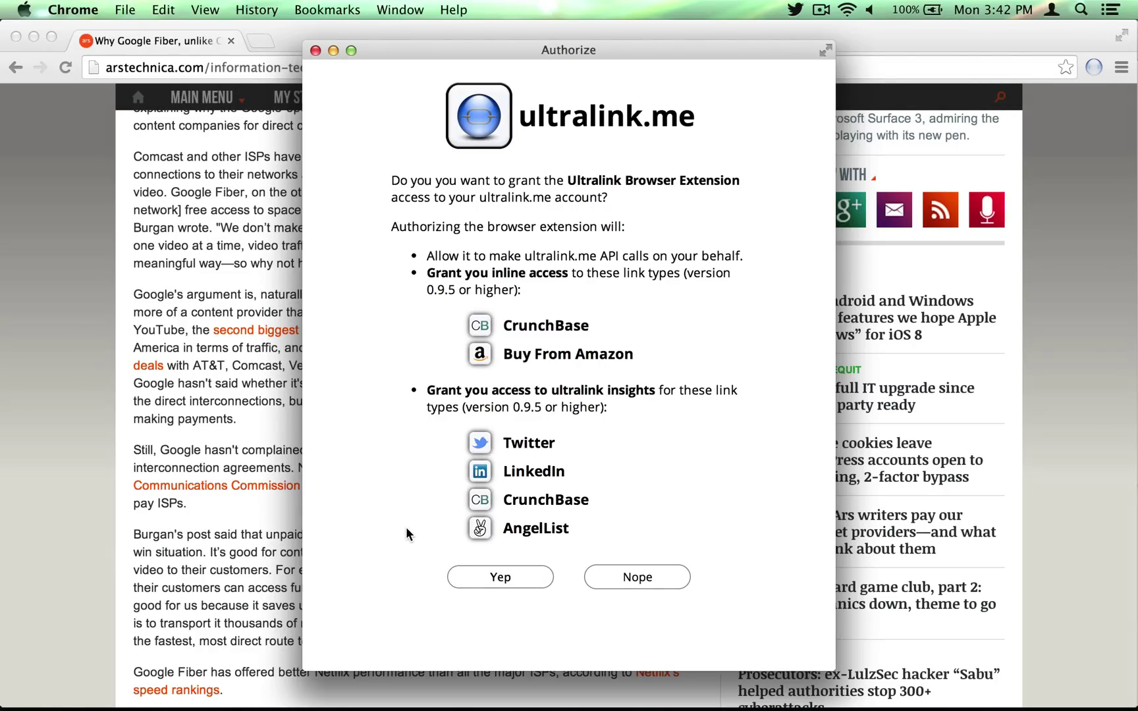
# Step: Authorize the Ultralink Browser Extension to access the ultralink.me account
pyautogui.click(472, 578)
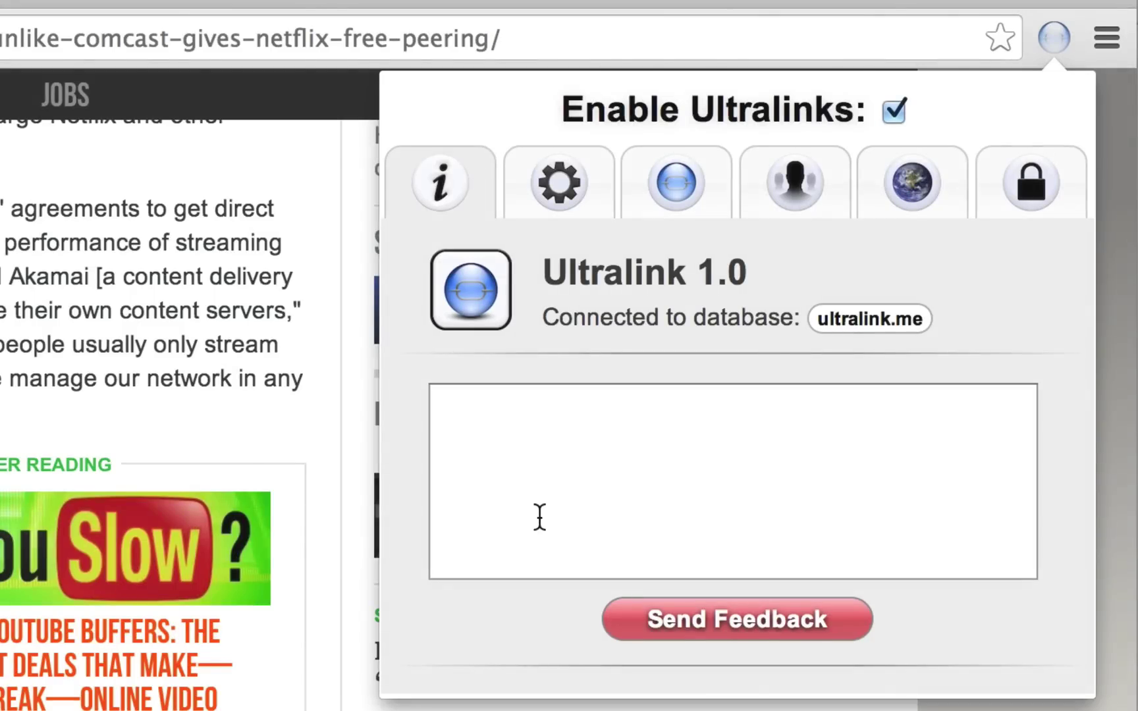
# Step: Write the feedback message "Hey, it's me again. I had another great idea. Why don't you do something like..." in the extension
pyautogui.write('Hey, it')
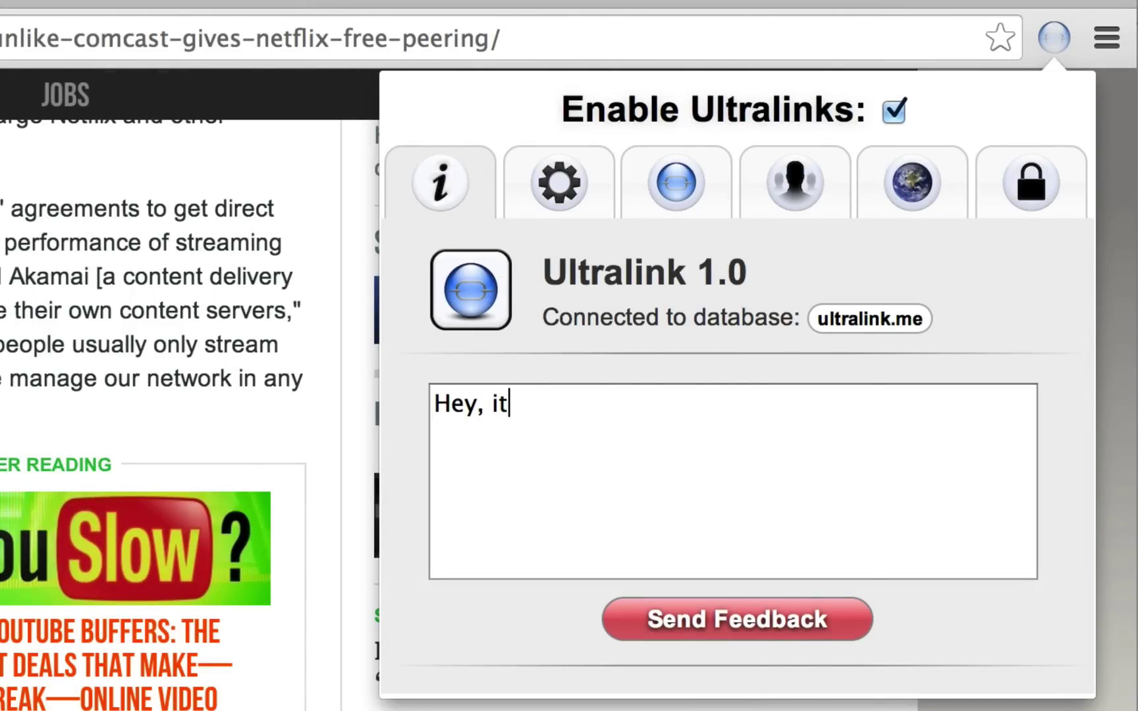
pyautogui.write("'s me again. I had another g")
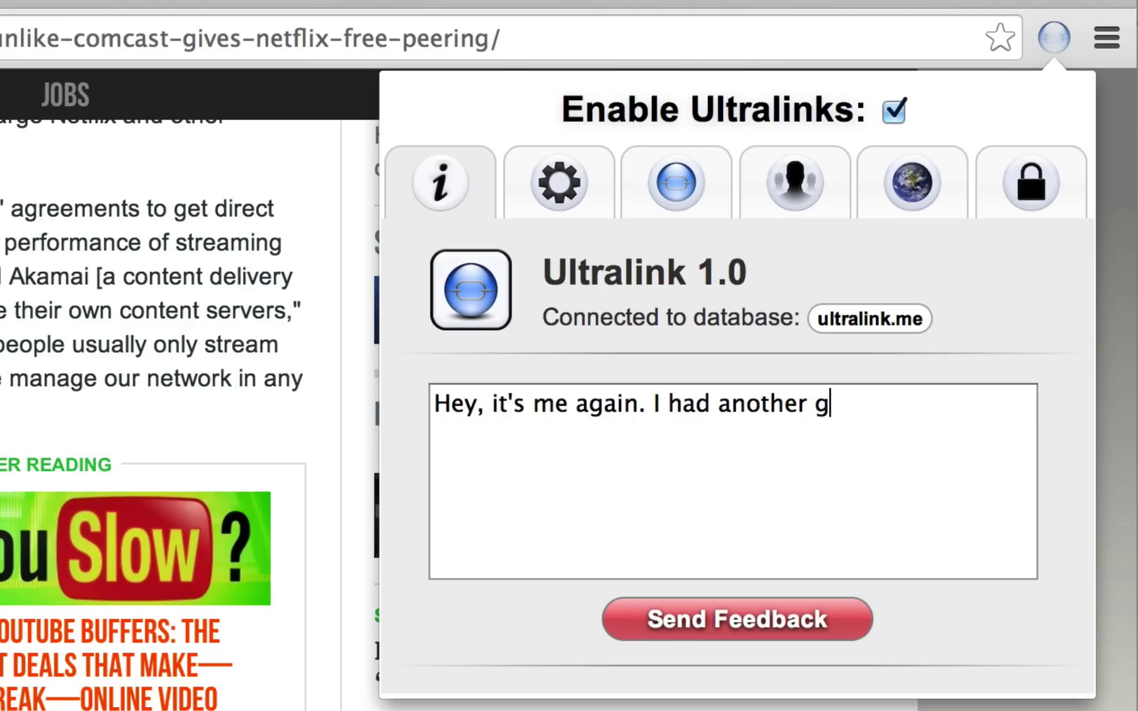
pyautogui.write("reat idea. Why don't you do somethi")
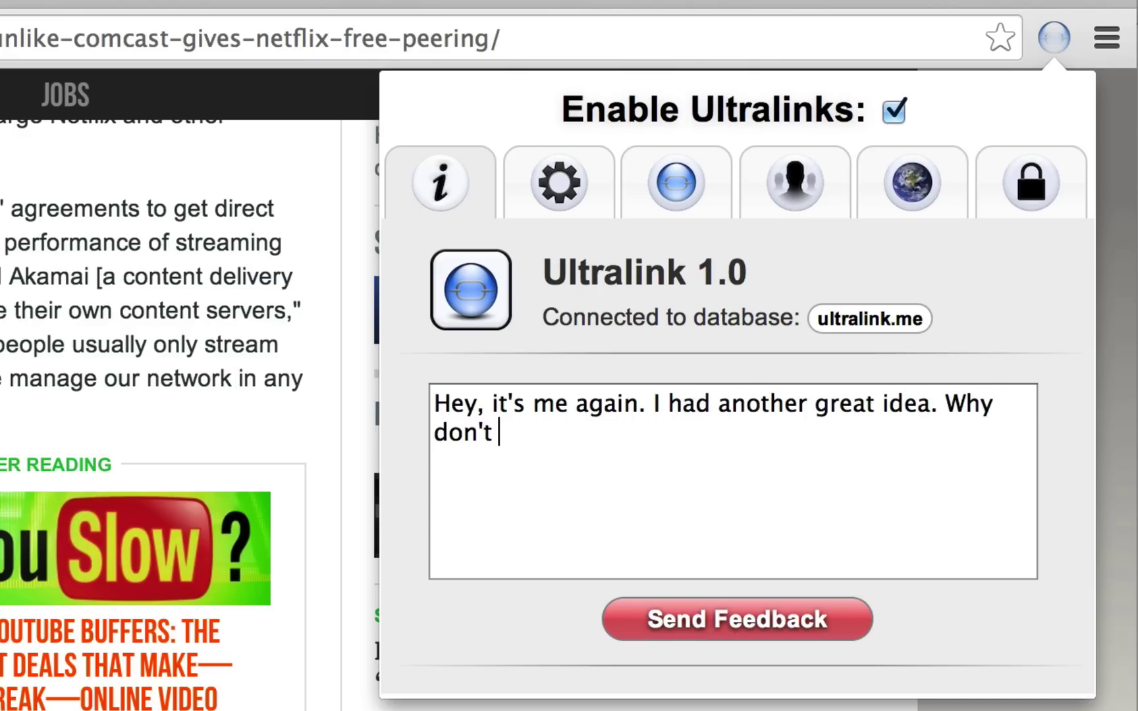
pyautogui.write('ng like...')
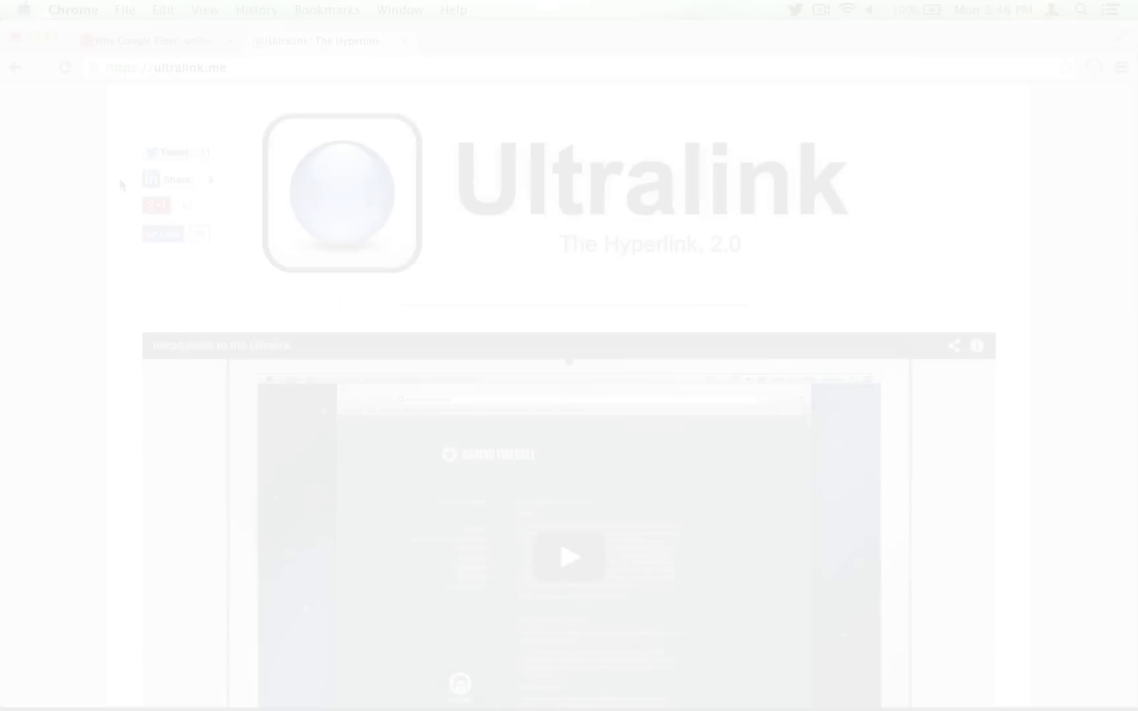
# Step: Open the Ultralink Dashboard from the ultralink.me site and examine the Self Portrait and feedback achievements on the profile
pyautogui.scroll(-10, 119, 184)
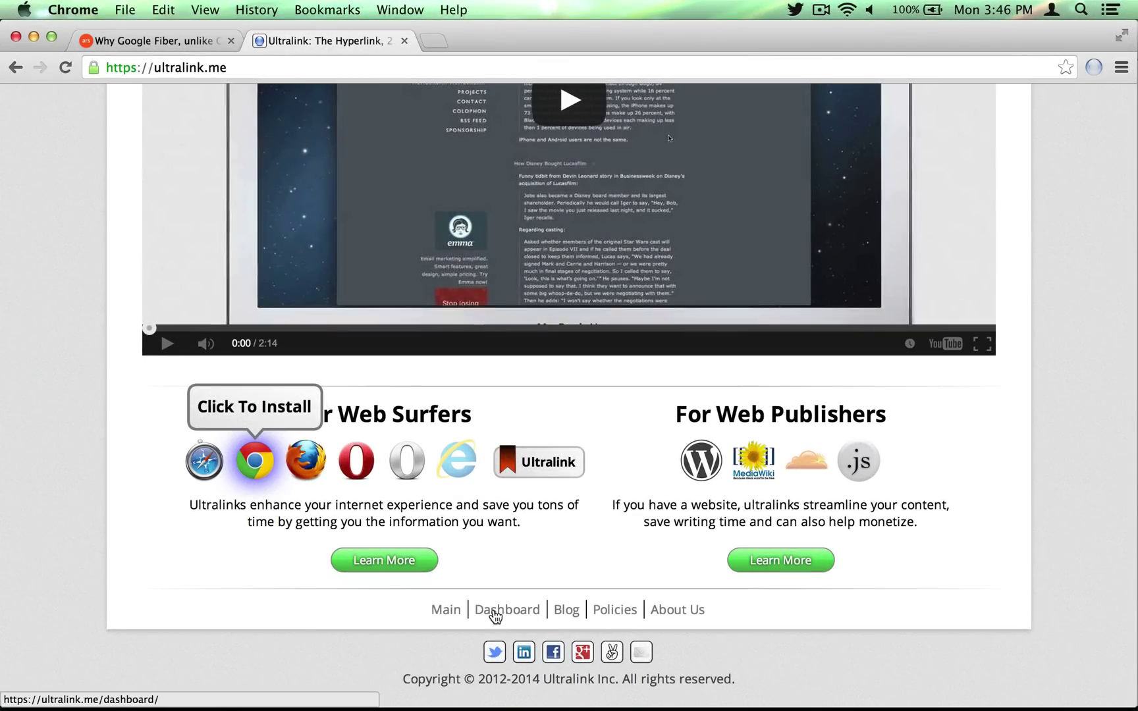
pyautogui.click(494, 614)
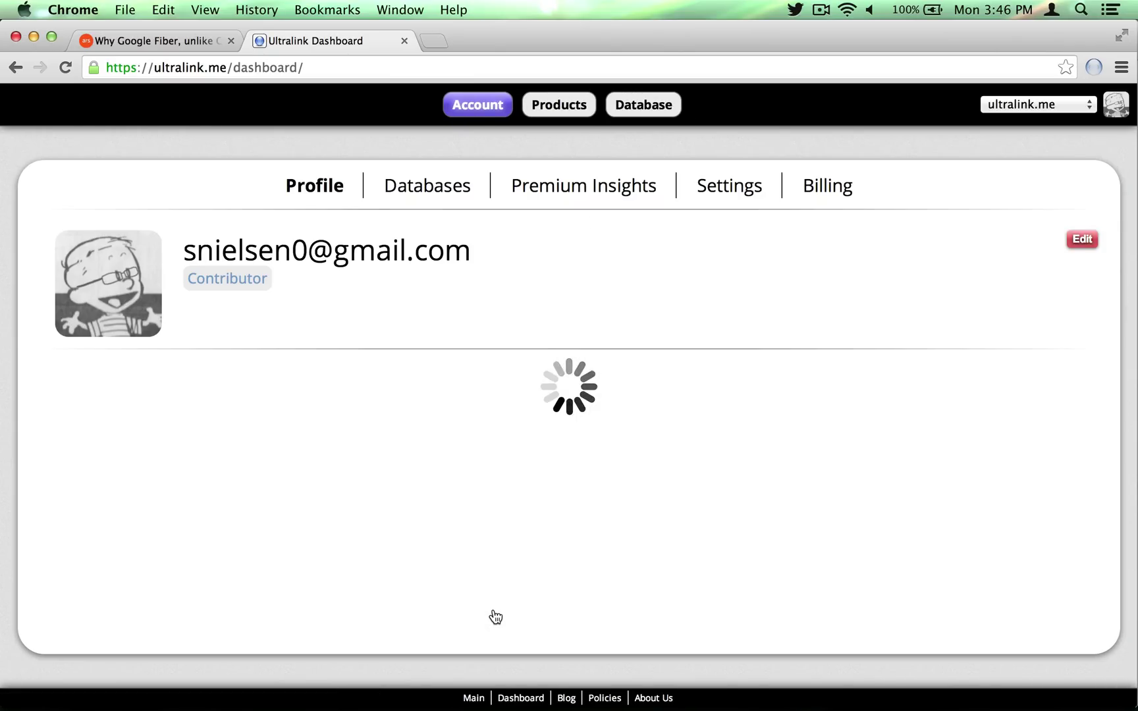
pyautogui.moveTo(173, 443)
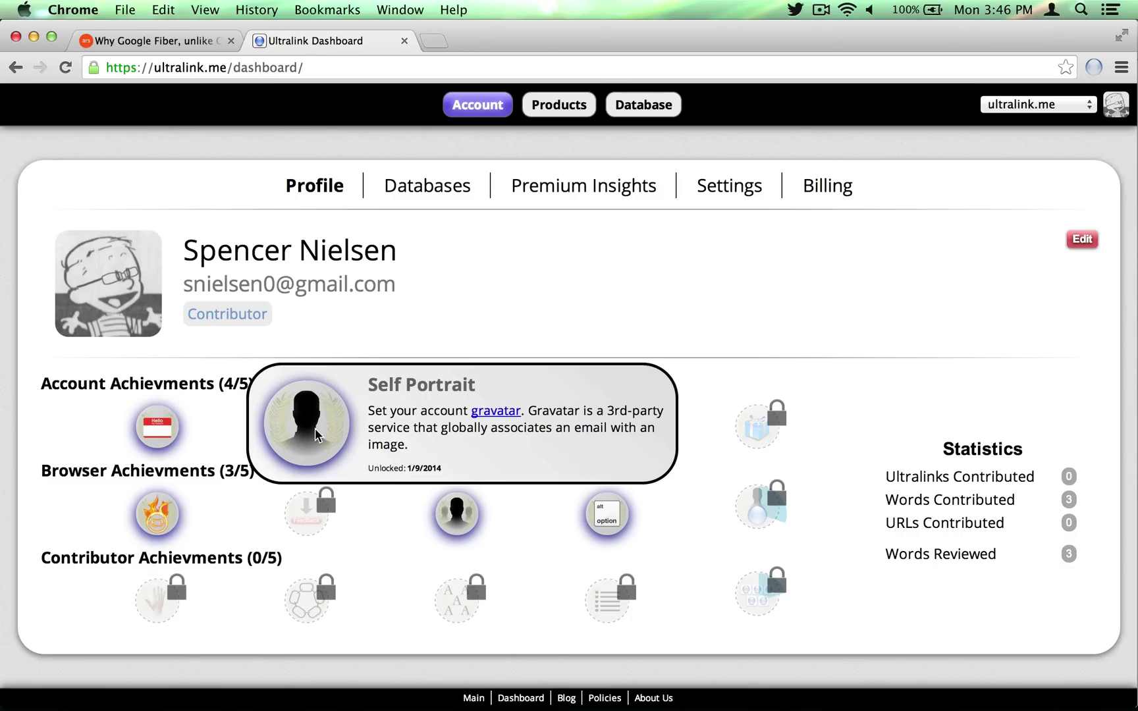
pyautogui.moveTo(321, 511)
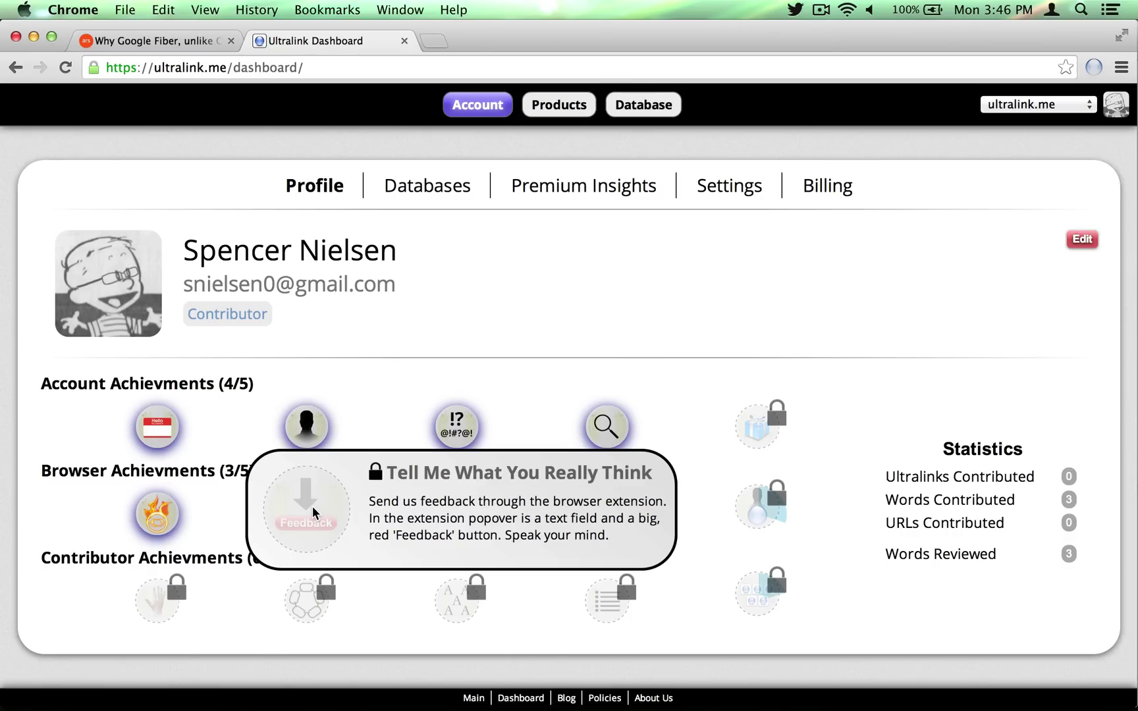
# Step: Search the ultralink.me database for Ikaruga and view the details of its Software/Games entry
pyautogui.click(651, 102)
pyautogui.write('Ikaruga')
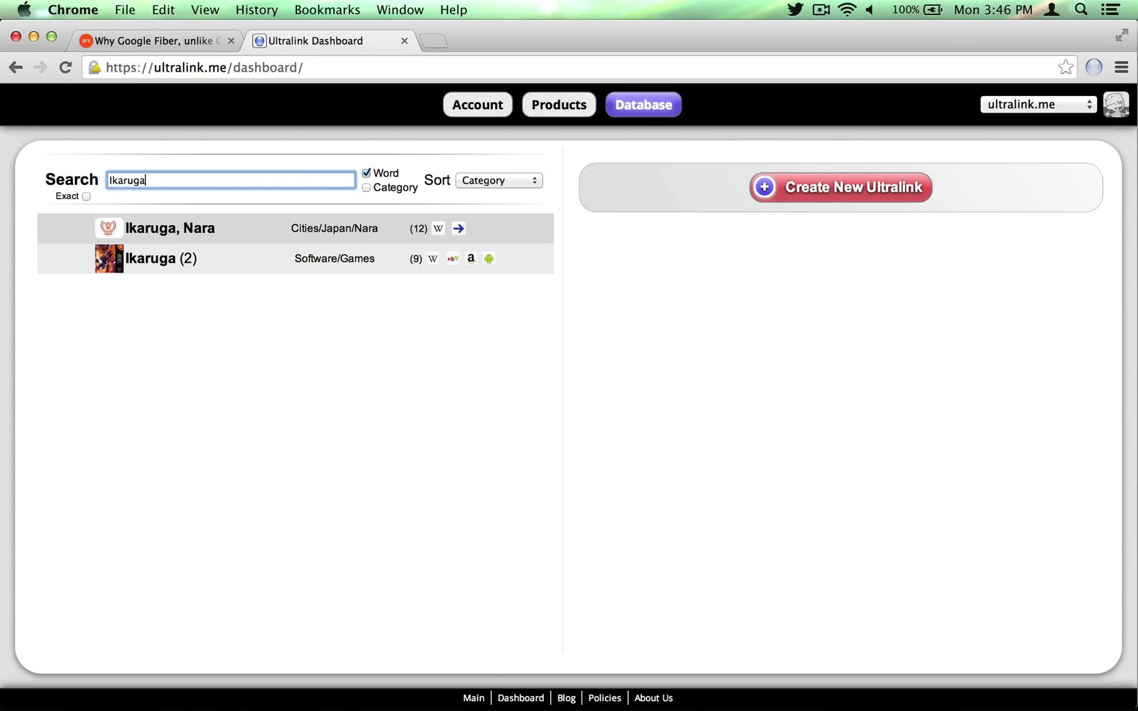
pyautogui.click(237, 257)
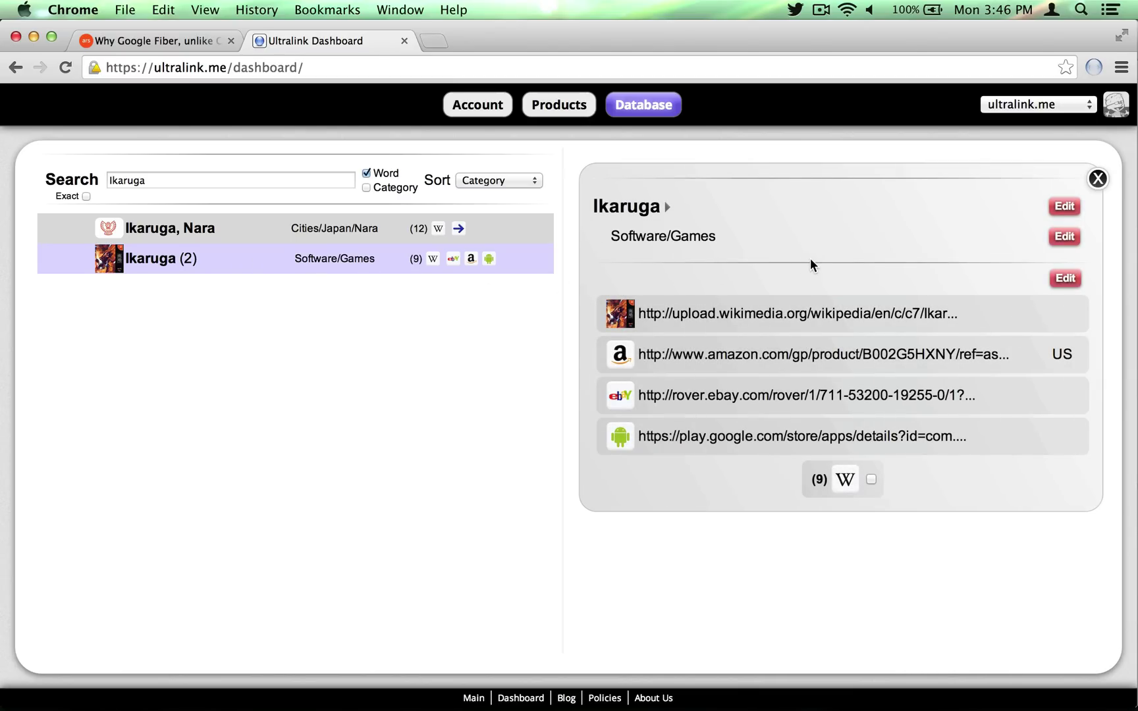
# Step: Switch the dashboard to mynewdatabase and open its database search and editing page
pyautogui.click(1019, 112)
pyautogui.click(1021, 115)
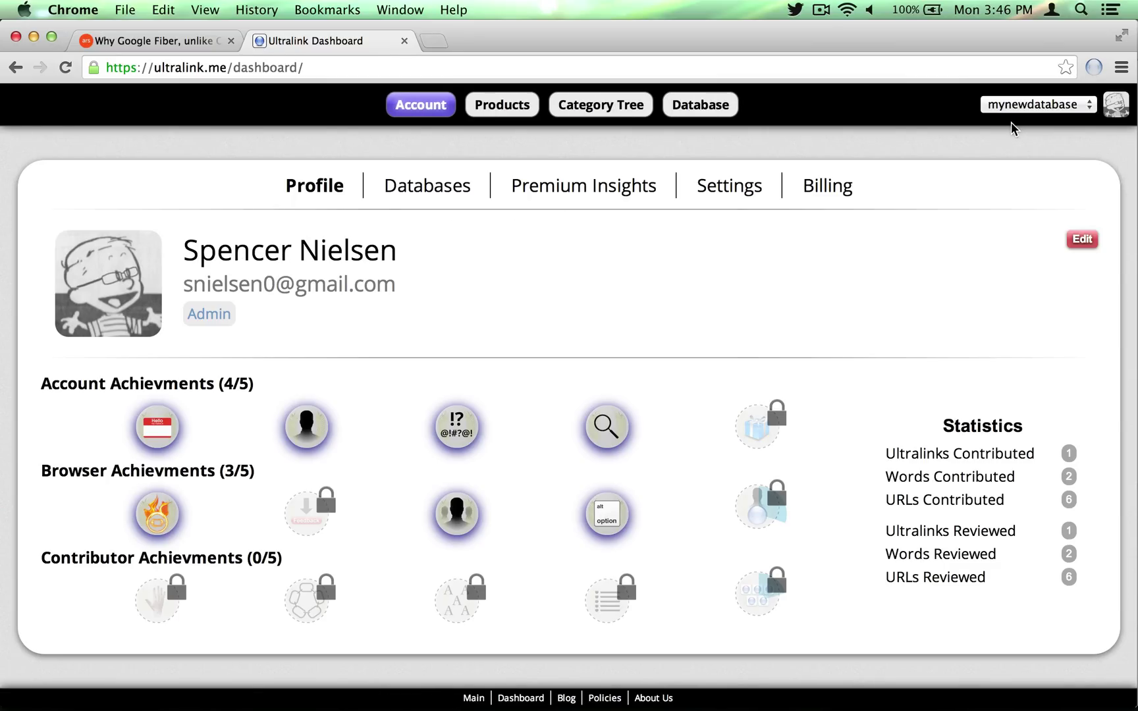
pyautogui.click(699, 107)
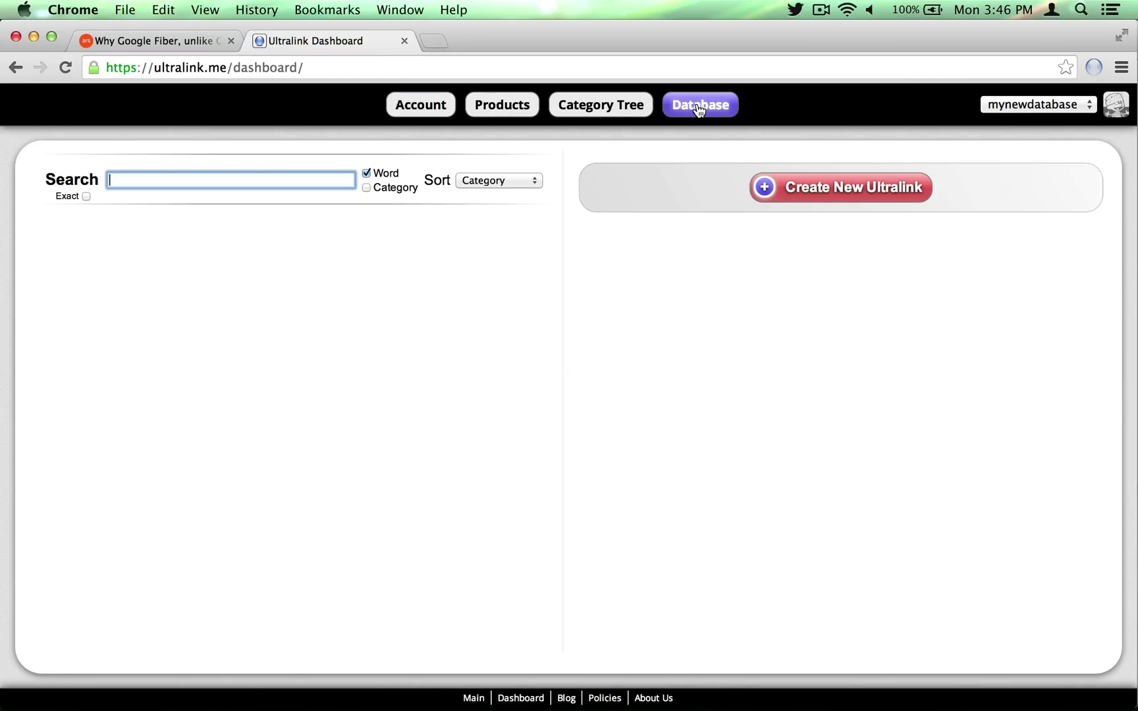
# Step: Start a new ultralink in mynewdatabase and enter "My Own Awesome Ultralink!" as its word
pyautogui.click(821, 195)
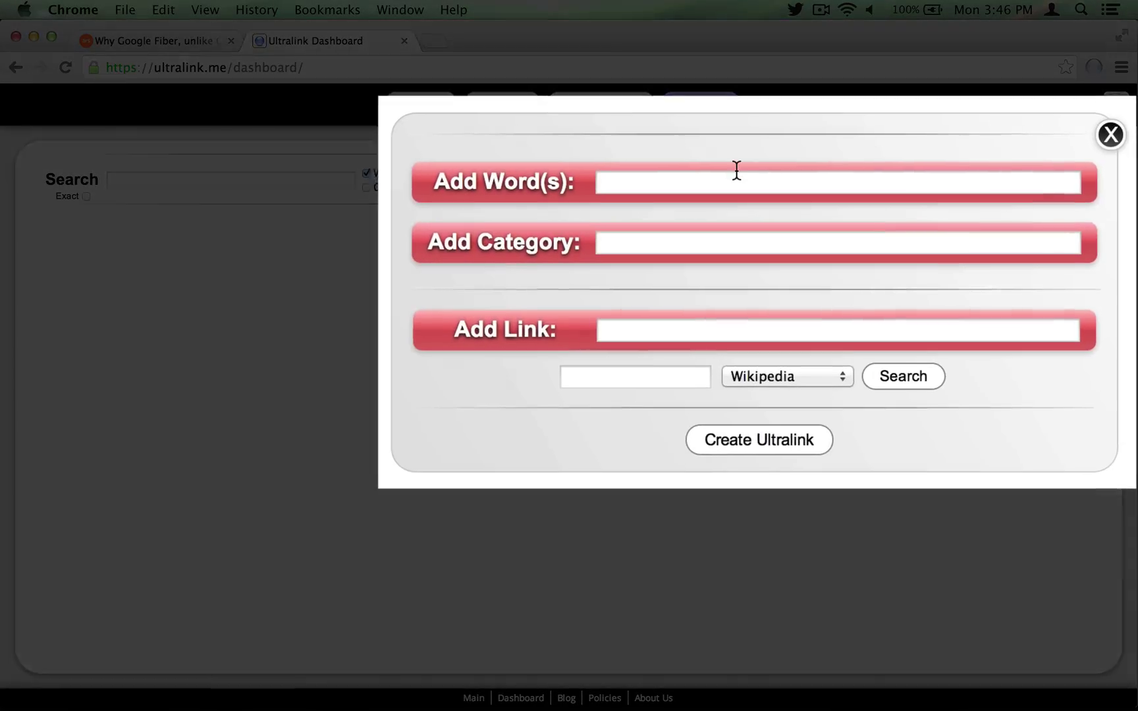
pyautogui.click(731, 181)
pyautogui.write('My Own Awesome Ultralink')
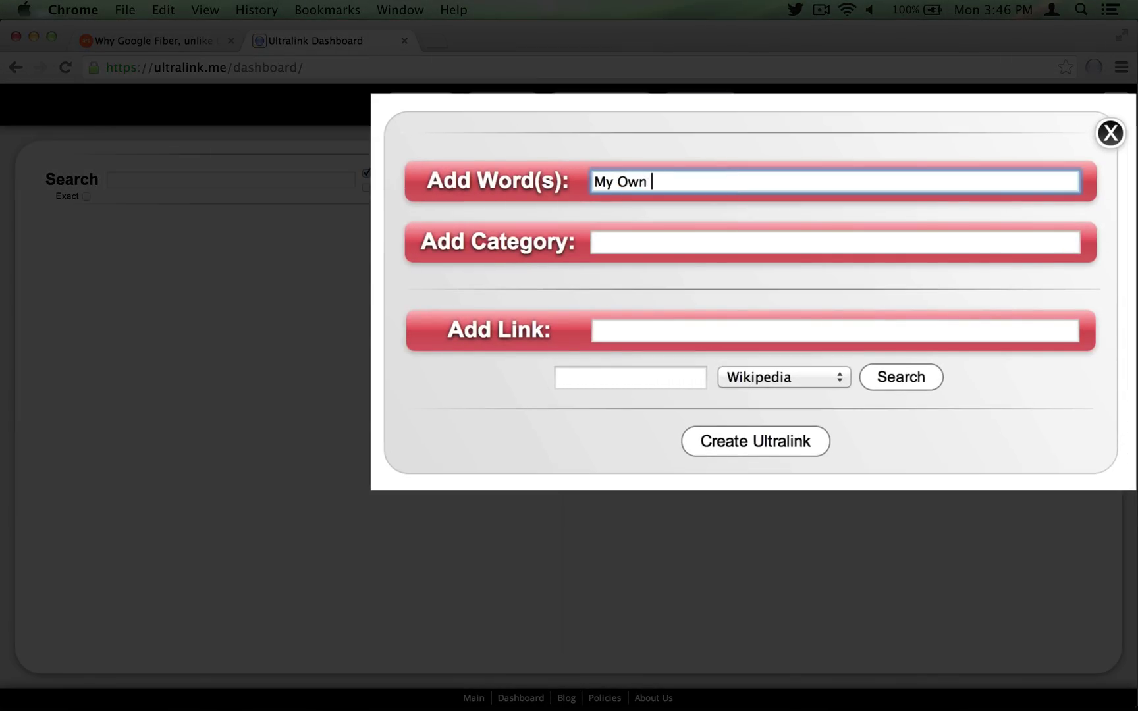
pyautogui.write('!')
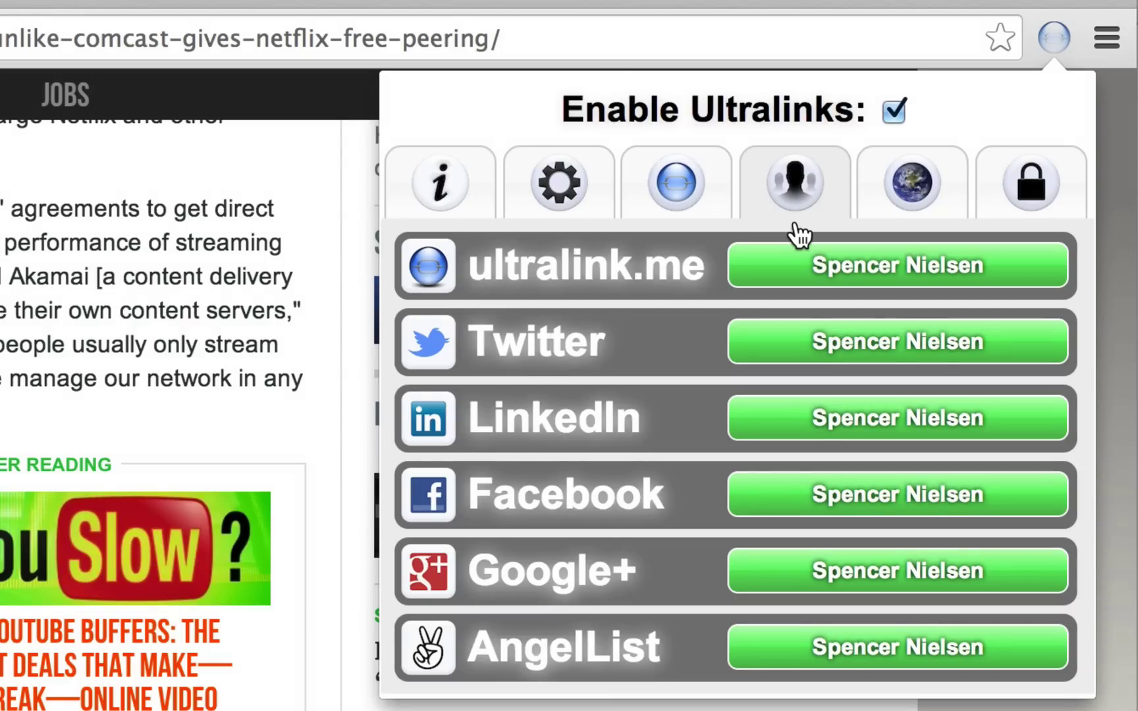
# Step: Open the extension's language and country settings and look through the available languages and countries
pyautogui.click(923, 195)
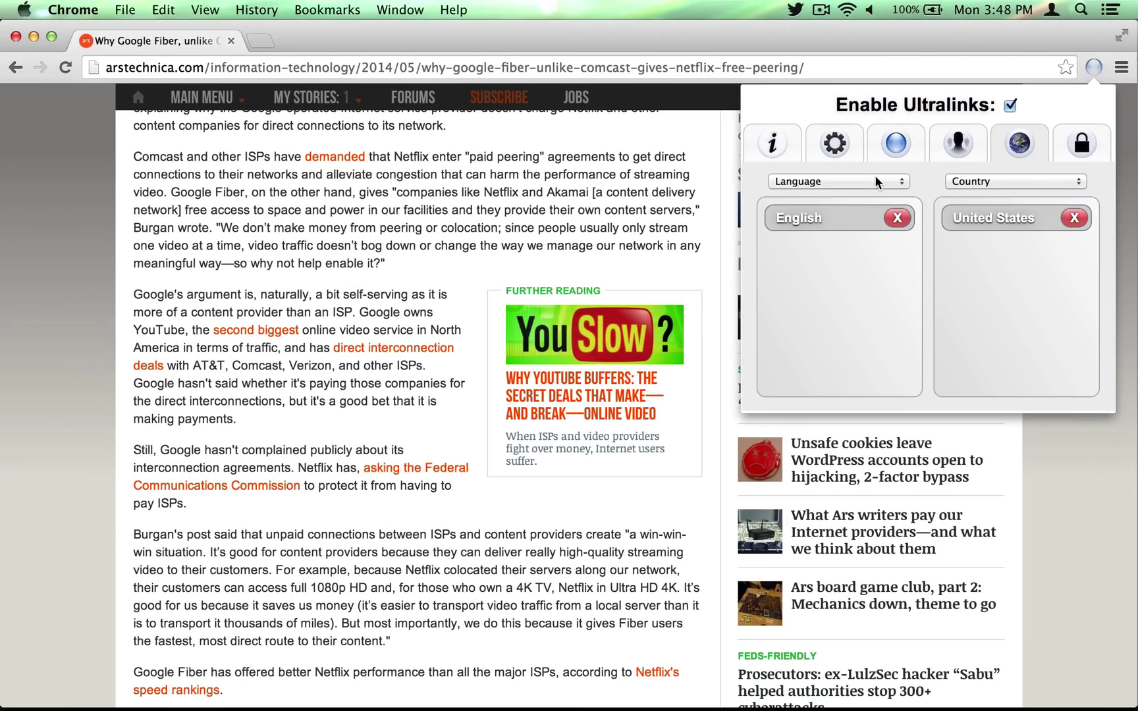
pyautogui.click(732, 226)
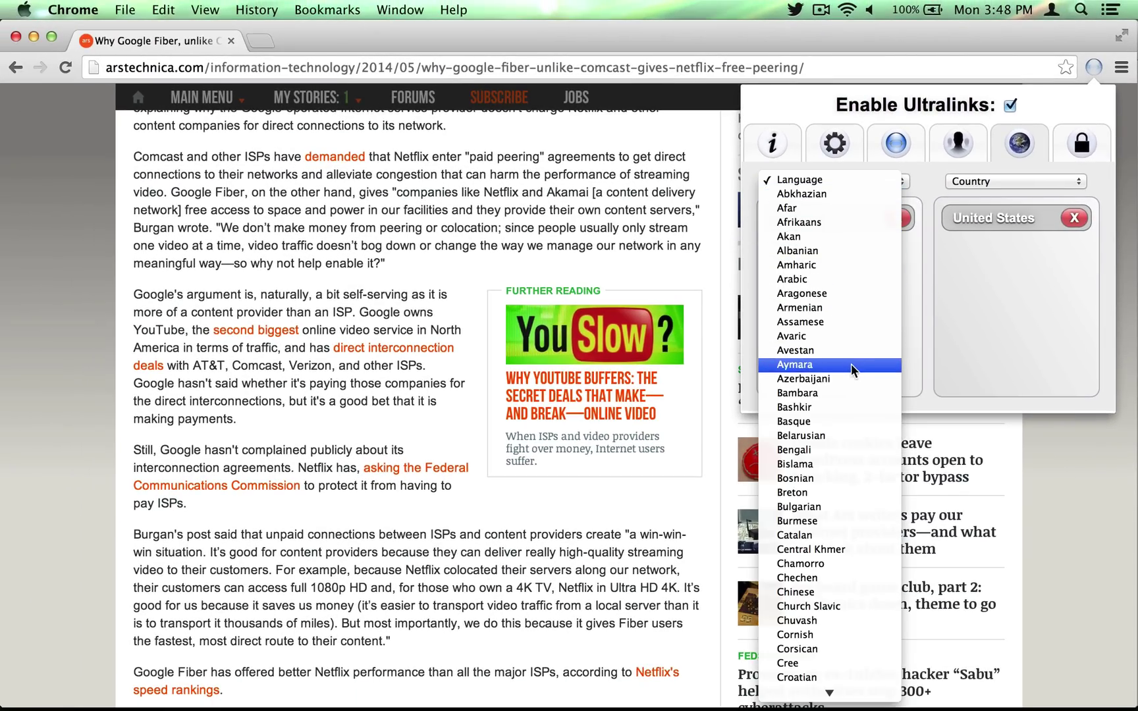
pyautogui.click(917, 398)
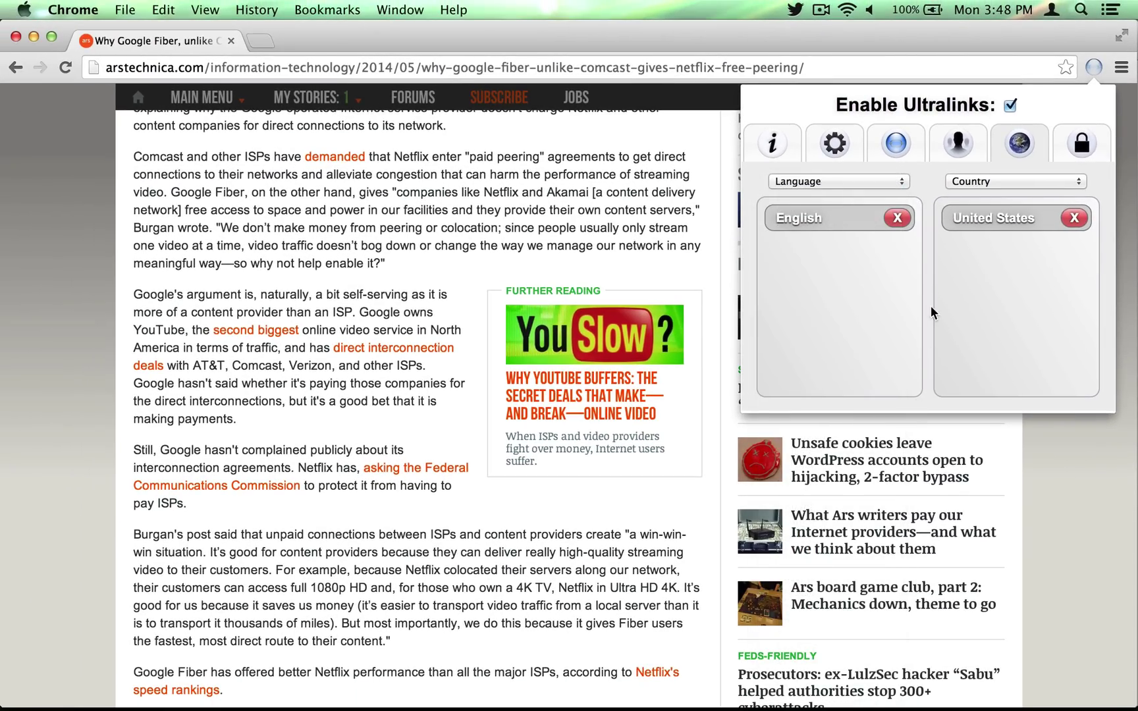
pyautogui.click(972, 184)
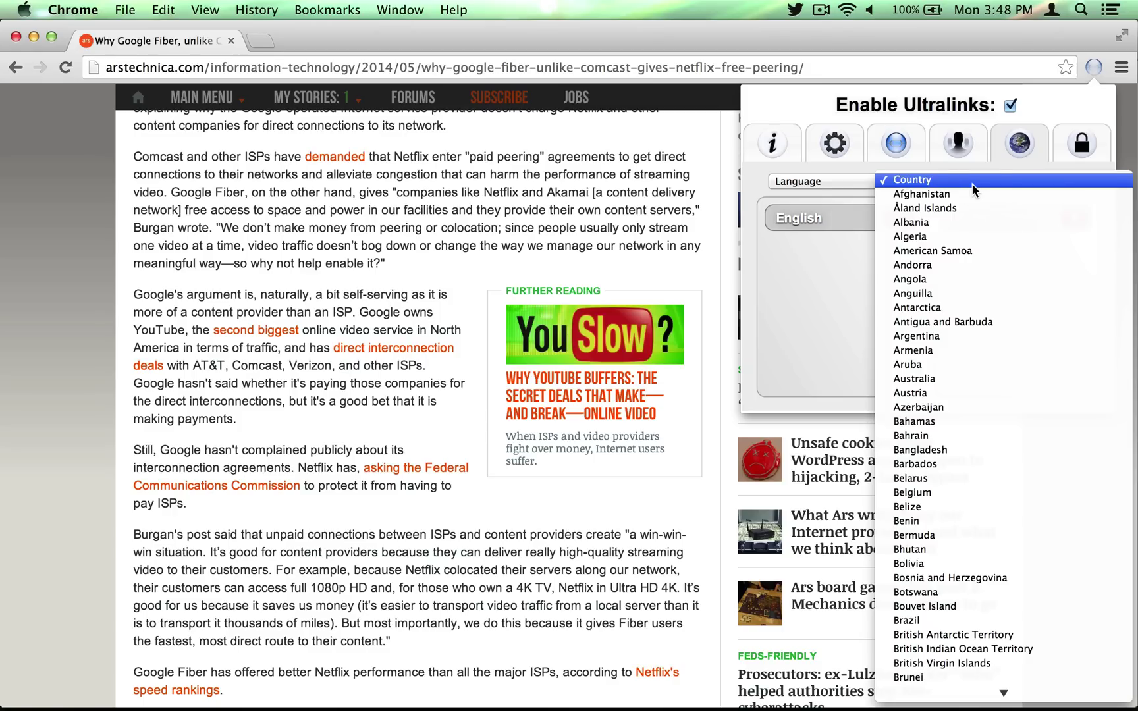
pyautogui.scroll(-15, 984, 545)
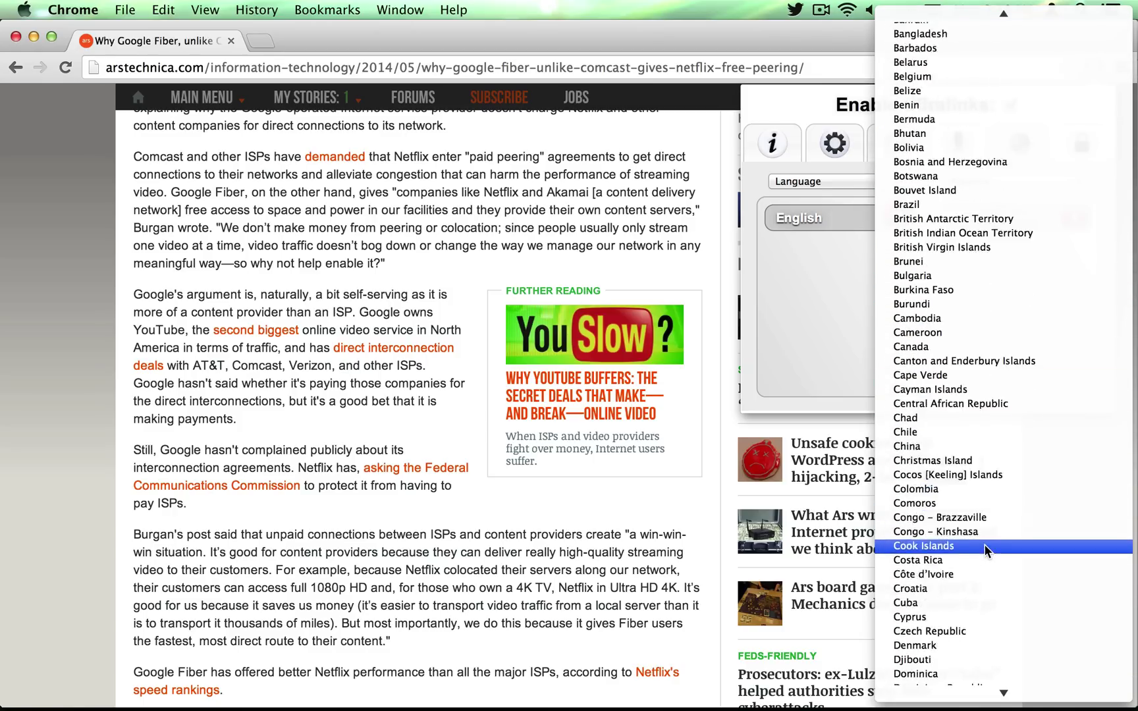
pyautogui.click(809, 300)
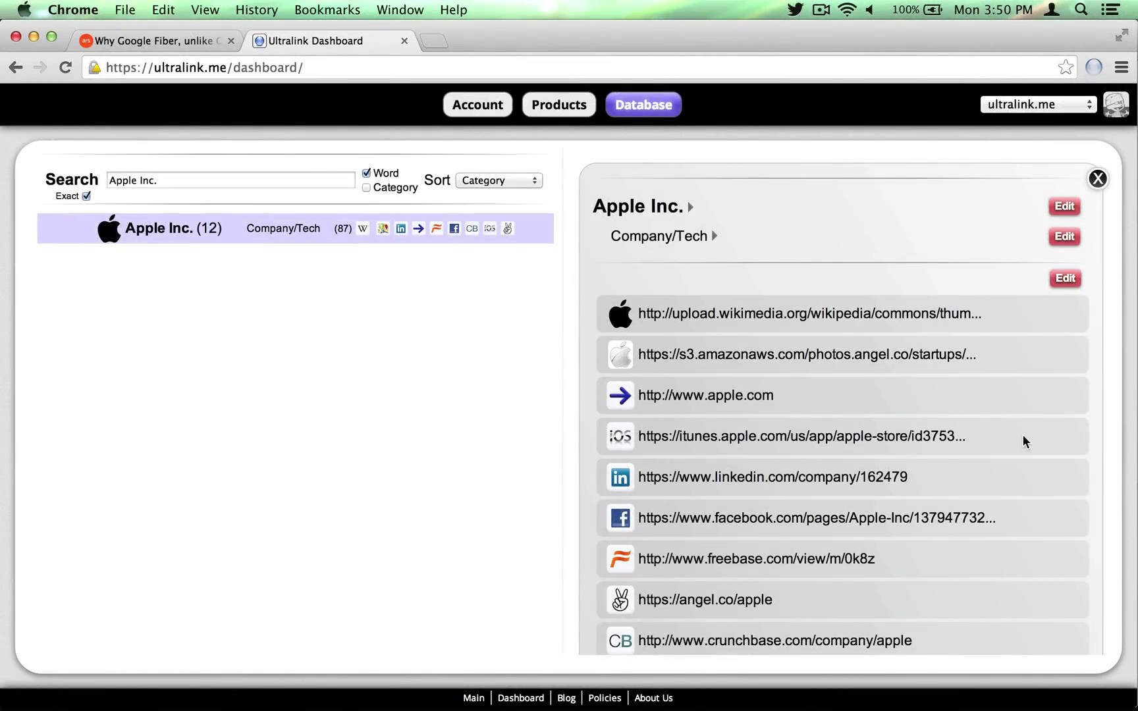
# Step: Expand the Wikipedia links of the Apple Inc. ultralink and examine the language assigned to each one
pyautogui.scroll(-3, 1036, 469)
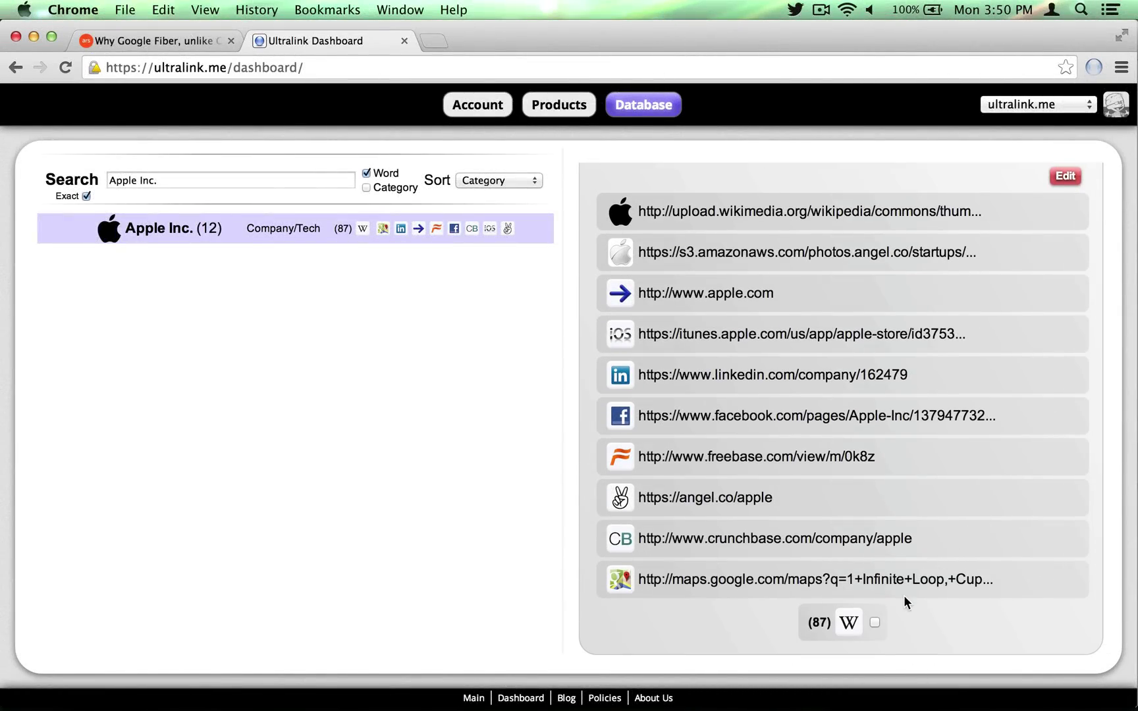
pyautogui.click(874, 623)
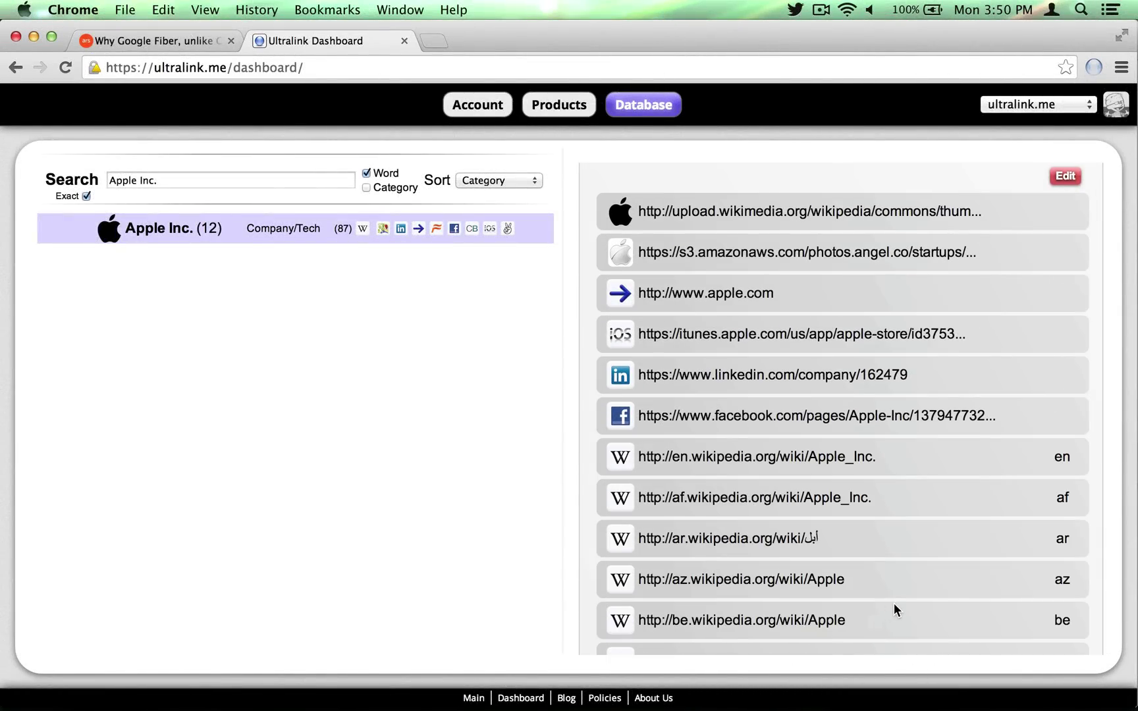
pyautogui.scroll(-5, 893, 603)
pyautogui.scroll(-4, 893, 604)
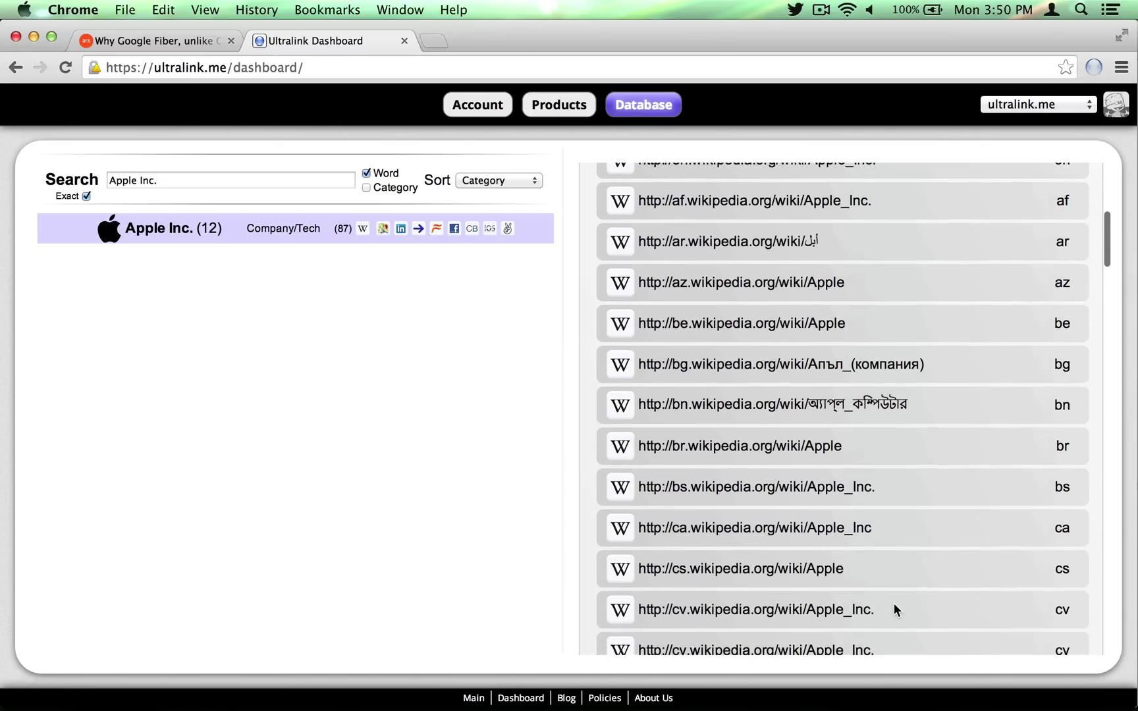
pyautogui.scroll(-4, 894, 603)
pyautogui.scroll(-4, 894, 604)
pyautogui.scroll(1, 894, 604)
pyautogui.scroll(-4, 893, 604)
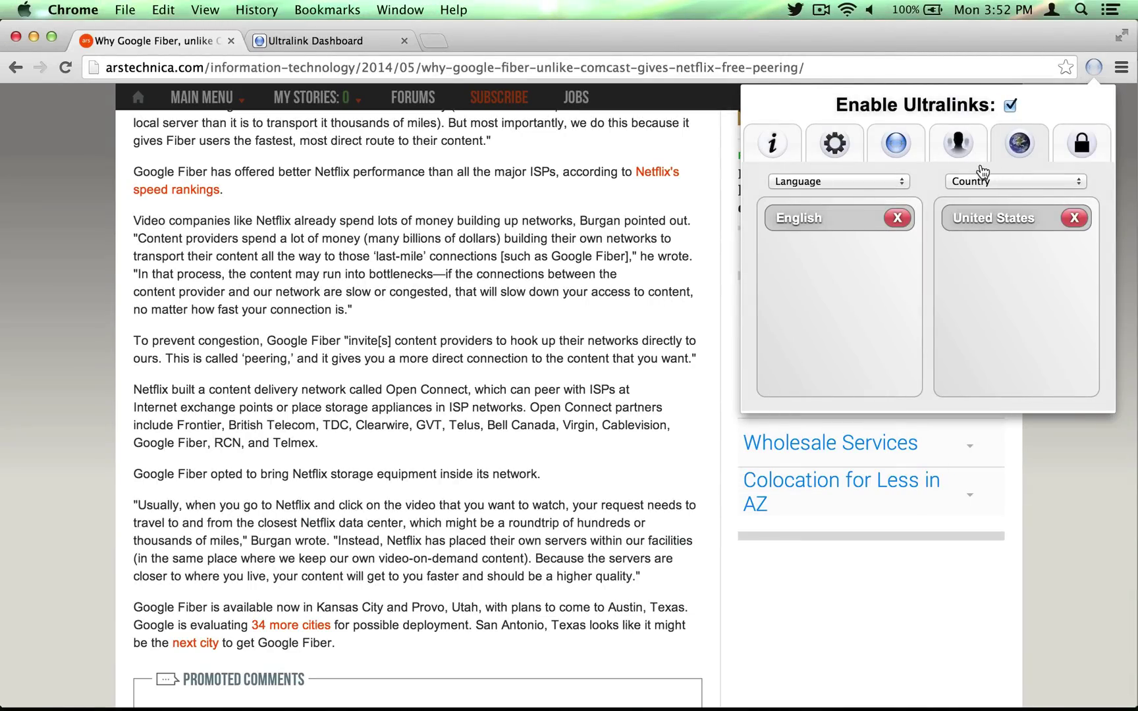
# Step: Add Japanese to the preferred languages, rank it above English and return to the article
pyautogui.click(844, 179)
pyautogui.scroll(-5, 844, 178)
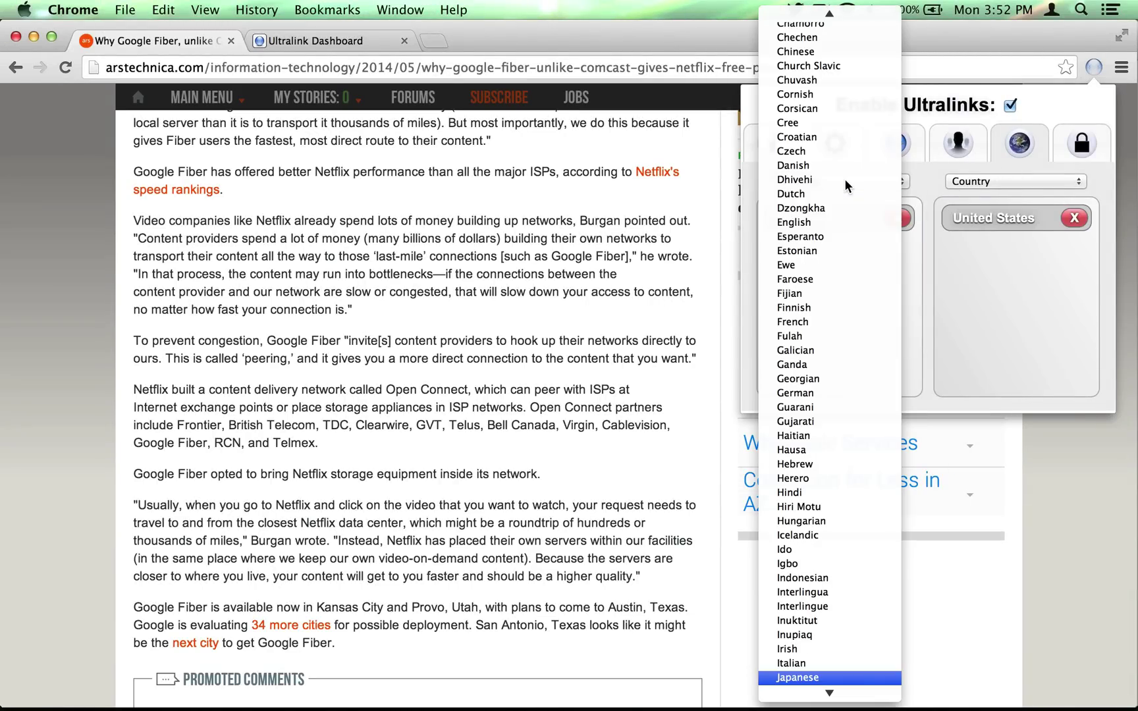
pyautogui.press('Return')
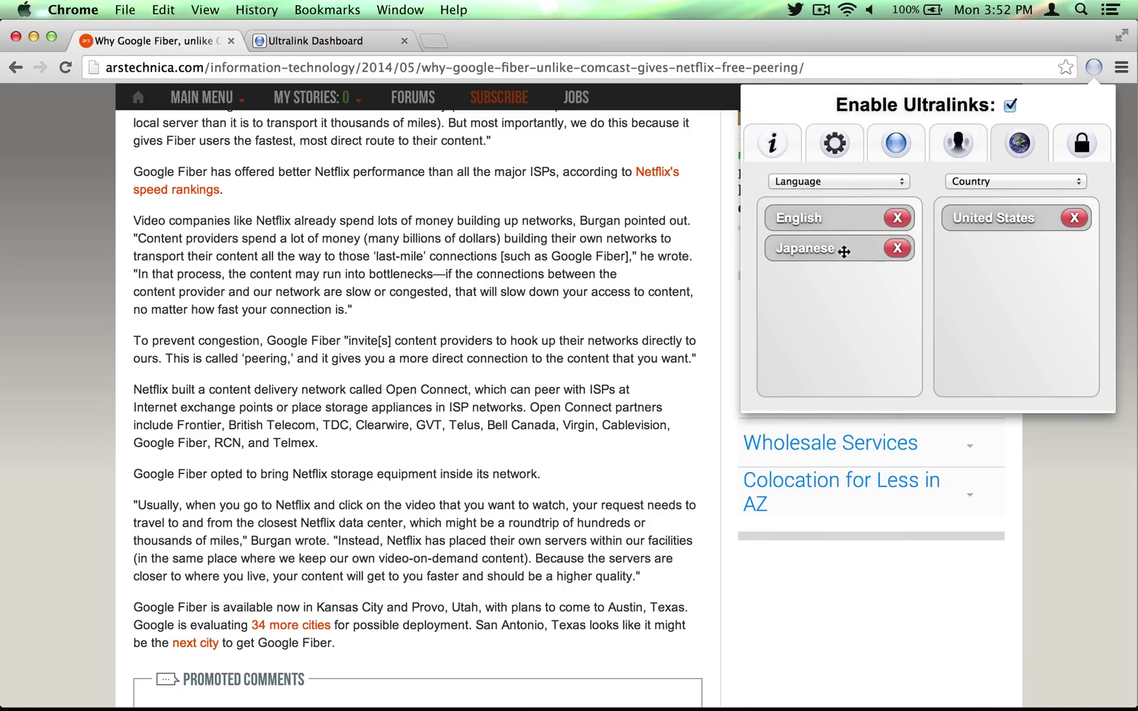
pyautogui.moveTo(843, 246); pyautogui.dragTo(837, 217)
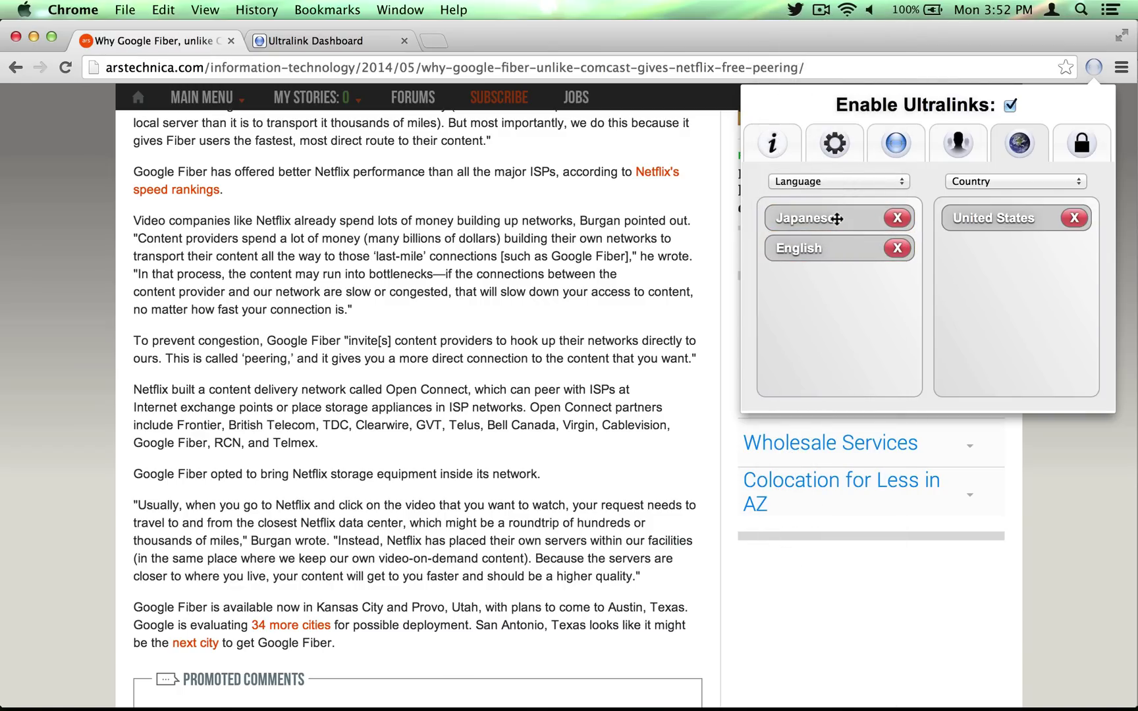
pyautogui.click(711, 348)
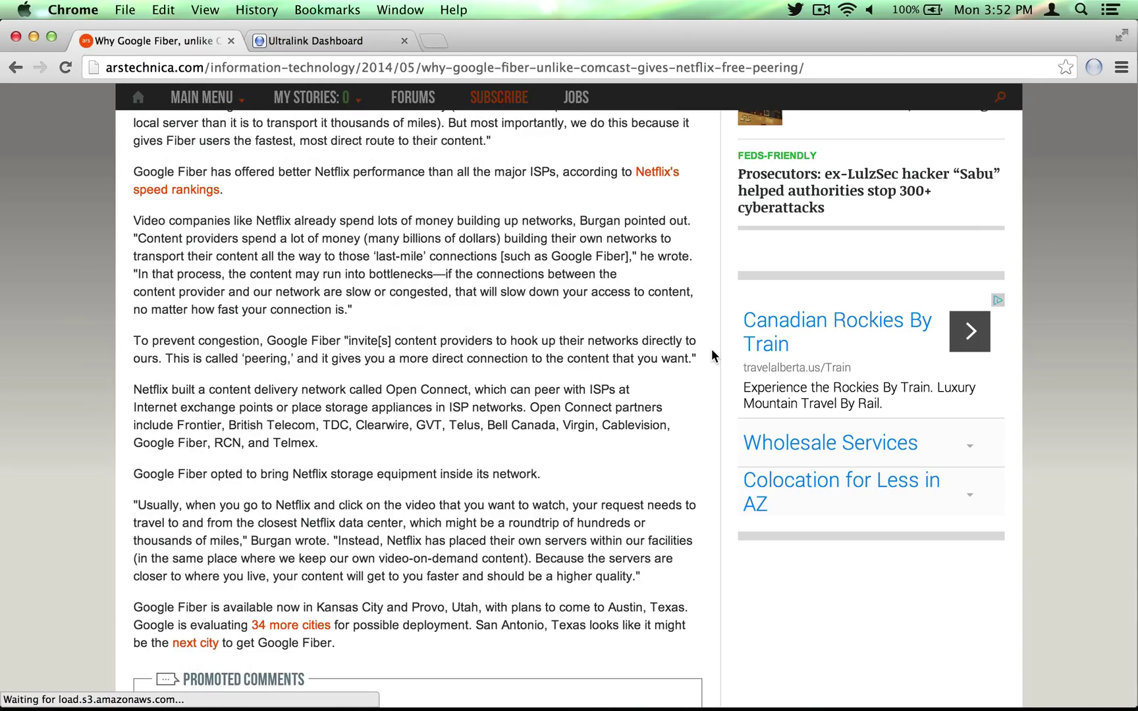
# Step: Read the full Japanese Wikipedia preview for "Internet exchange points" in the article
pyautogui.moveTo(225, 412)
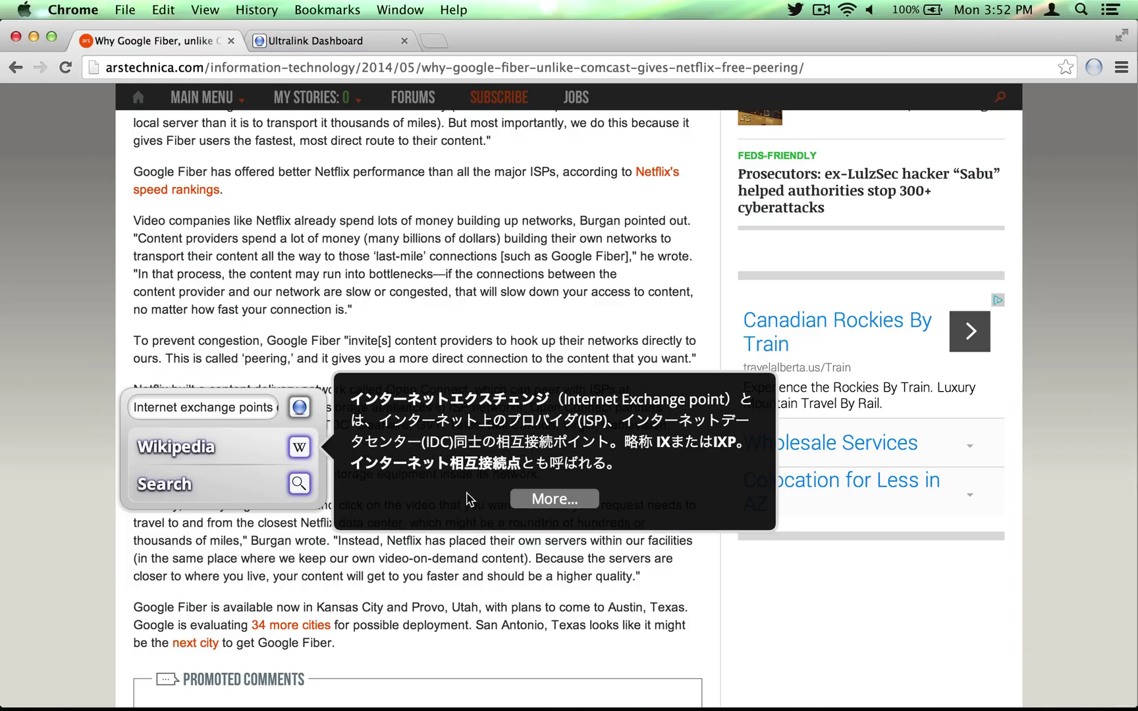
pyautogui.click(526, 503)
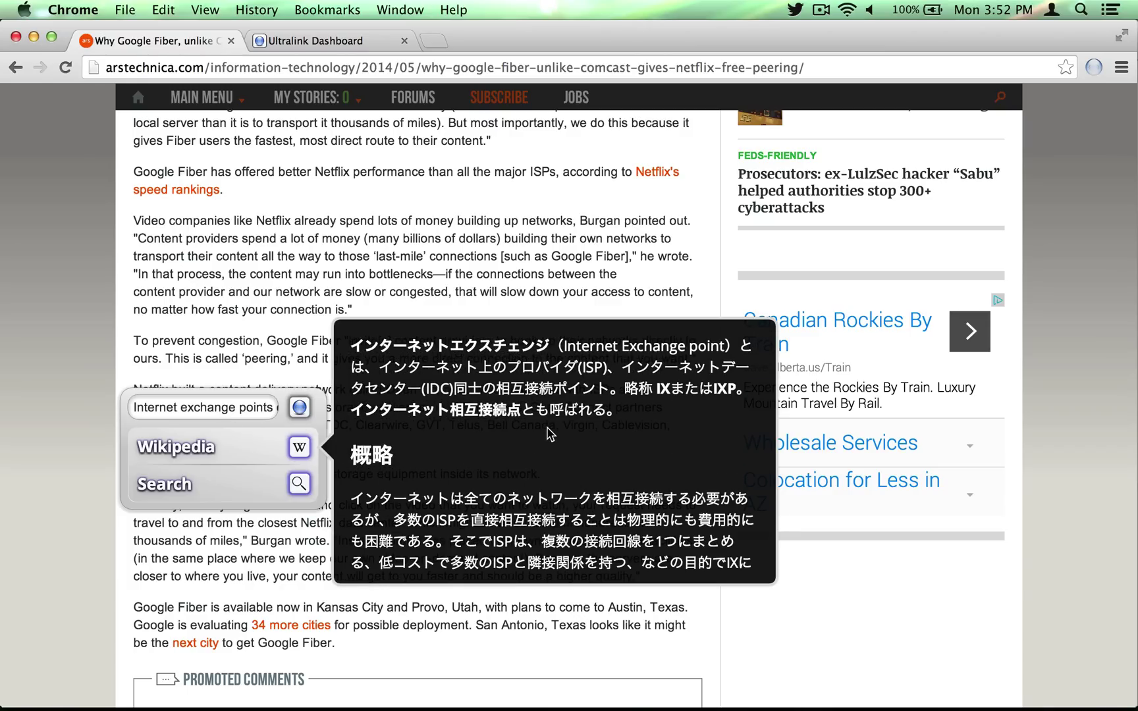
pyautogui.scroll(-5, 547, 441)
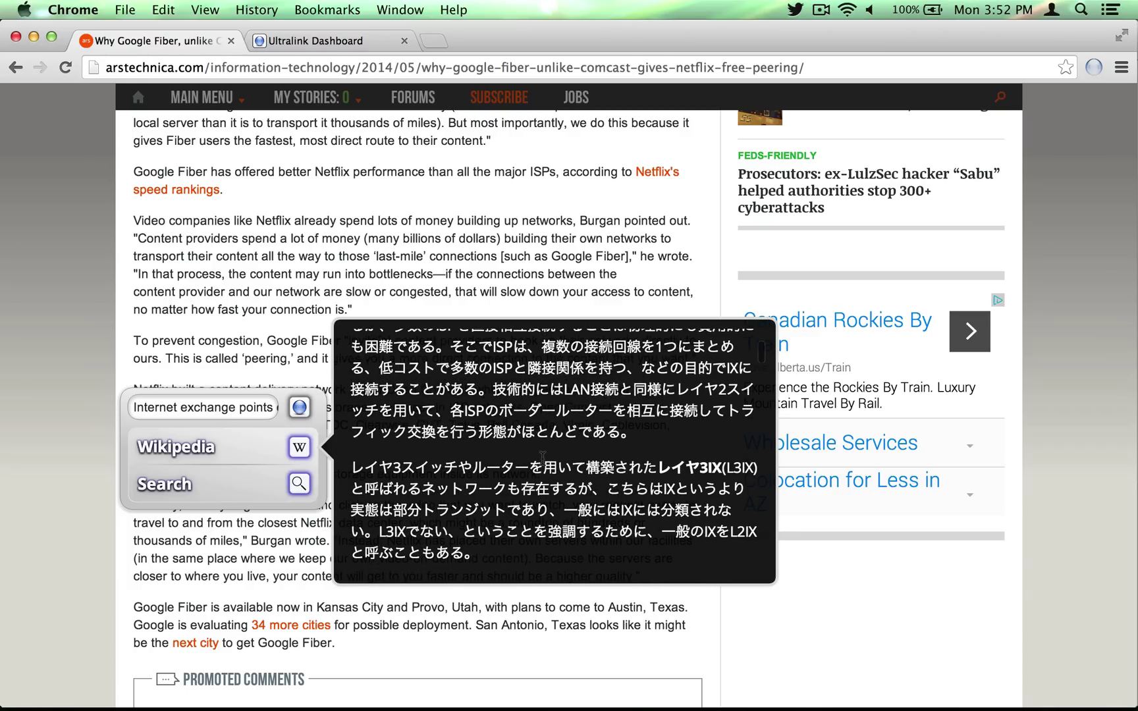
# Step: Add Canada to the extension's preferred countries and remove United States
pyautogui.click(1094, 67)
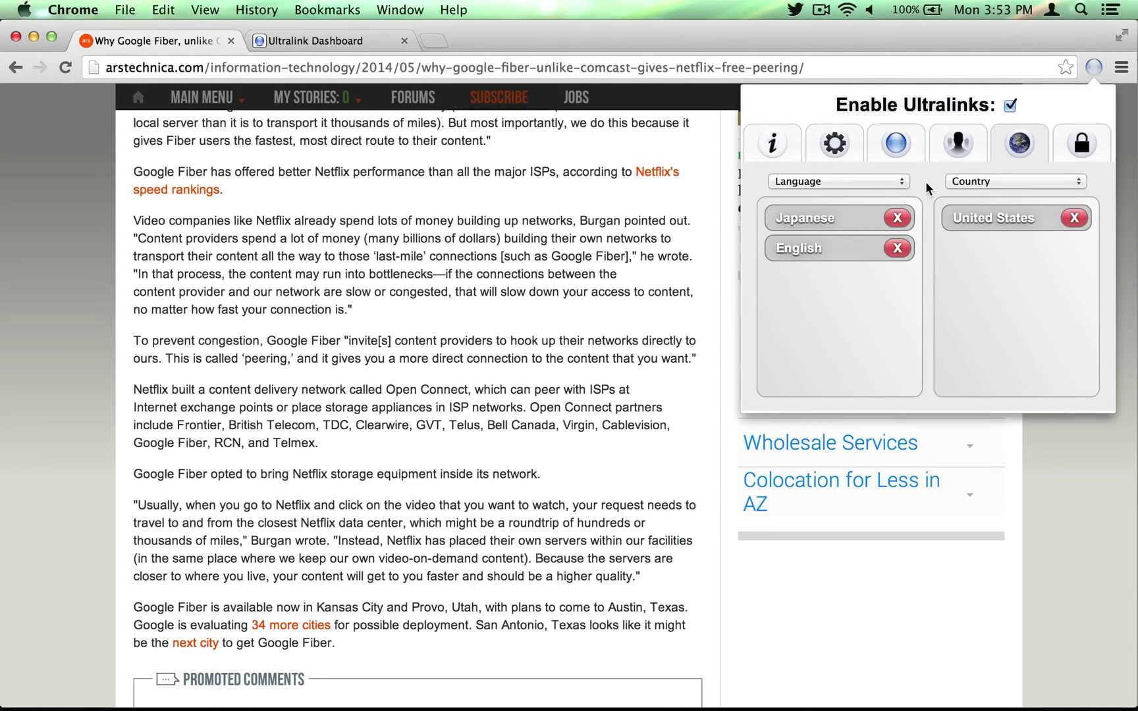
pyautogui.click(973, 181)
pyautogui.press('Down')
pyautogui.press('Down')
pyautogui.press('Return')
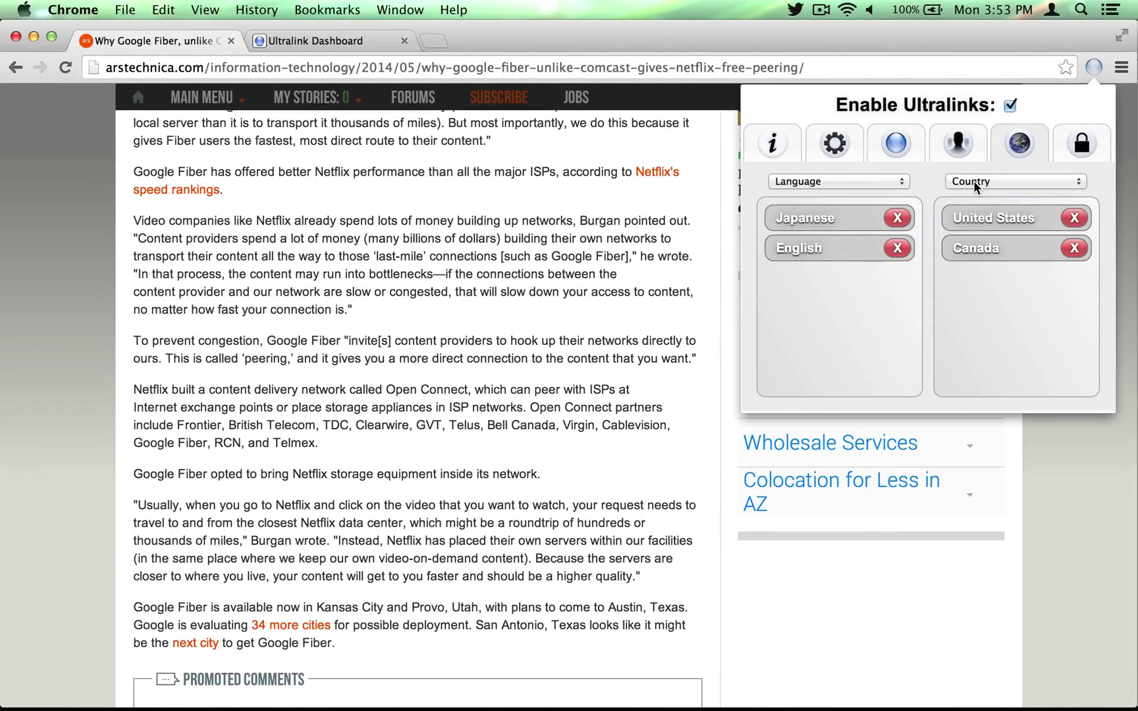
pyautogui.click(1073, 218)
# Step: Add Japan above Canada in the preferred countries and move English above Japanese in the languages
pyautogui.click(1013, 183)
pyautogui.press('j')
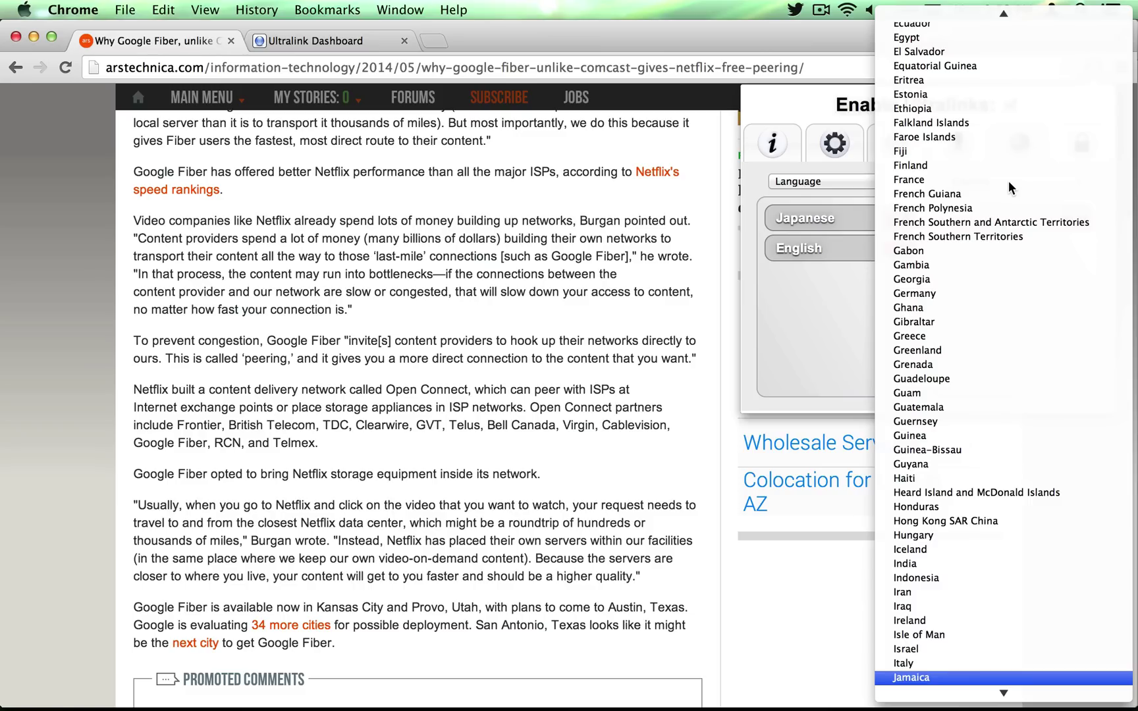
pyautogui.press('Down')
pyautogui.press('Return')
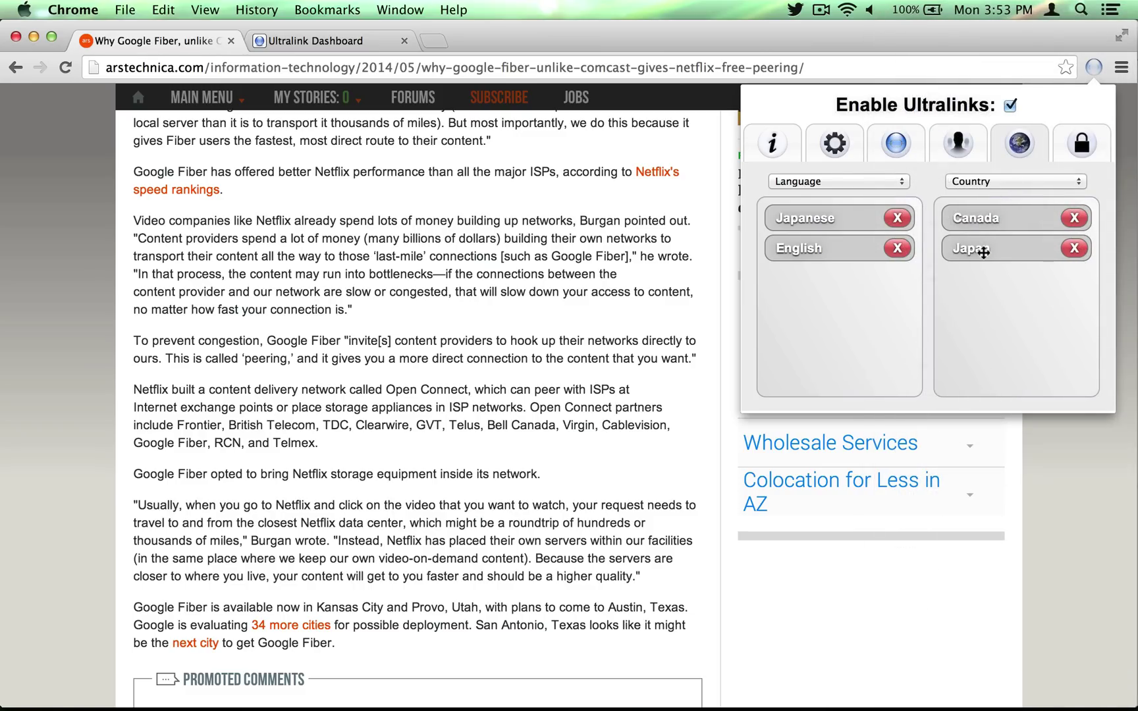
pyautogui.moveTo(983, 253); pyautogui.dragTo(1006, 222)
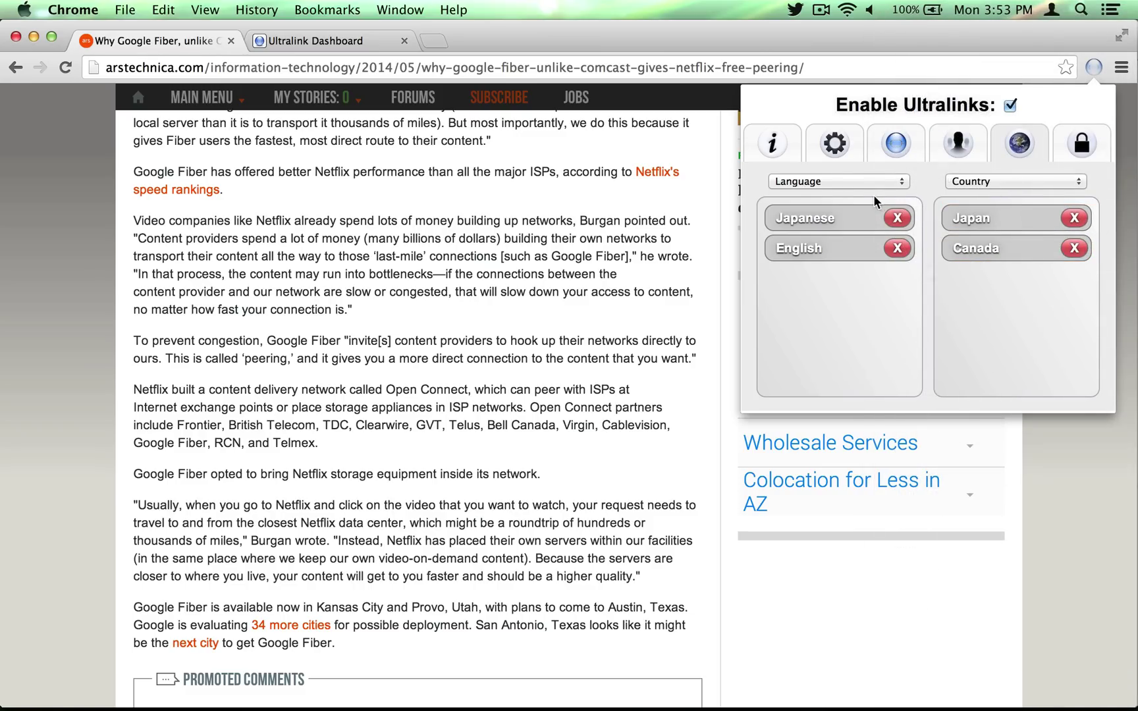
pyautogui.moveTo(833, 247); pyautogui.dragTo(846, 225)
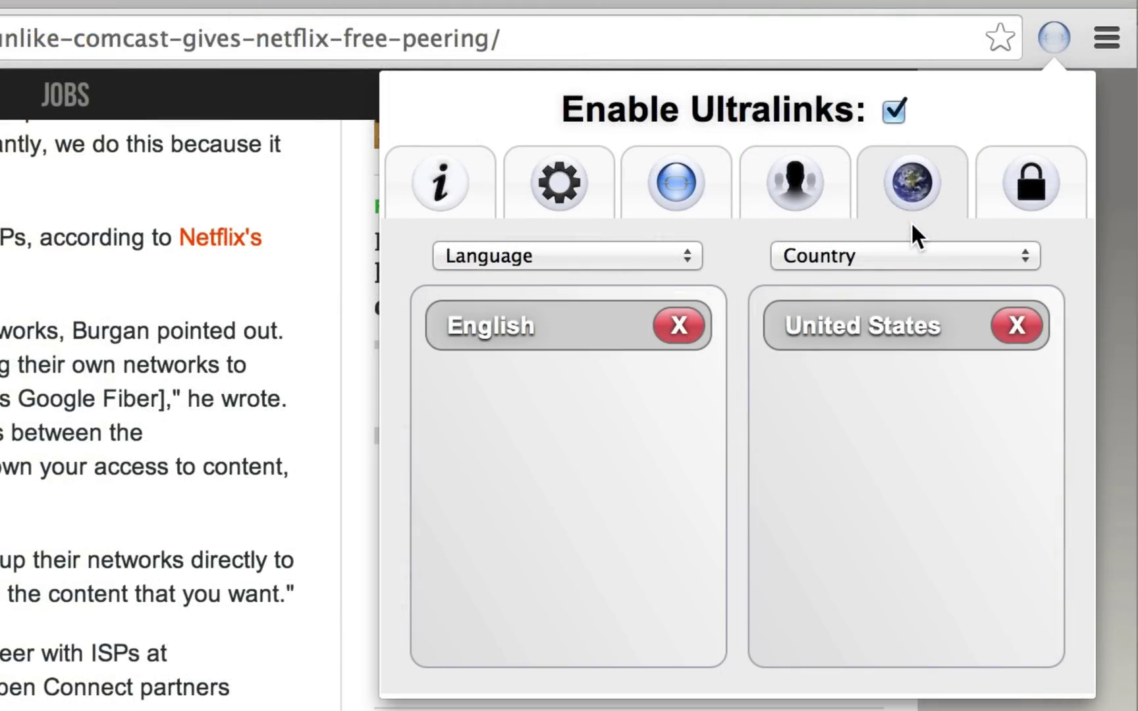
pyautogui.click(1029, 187)
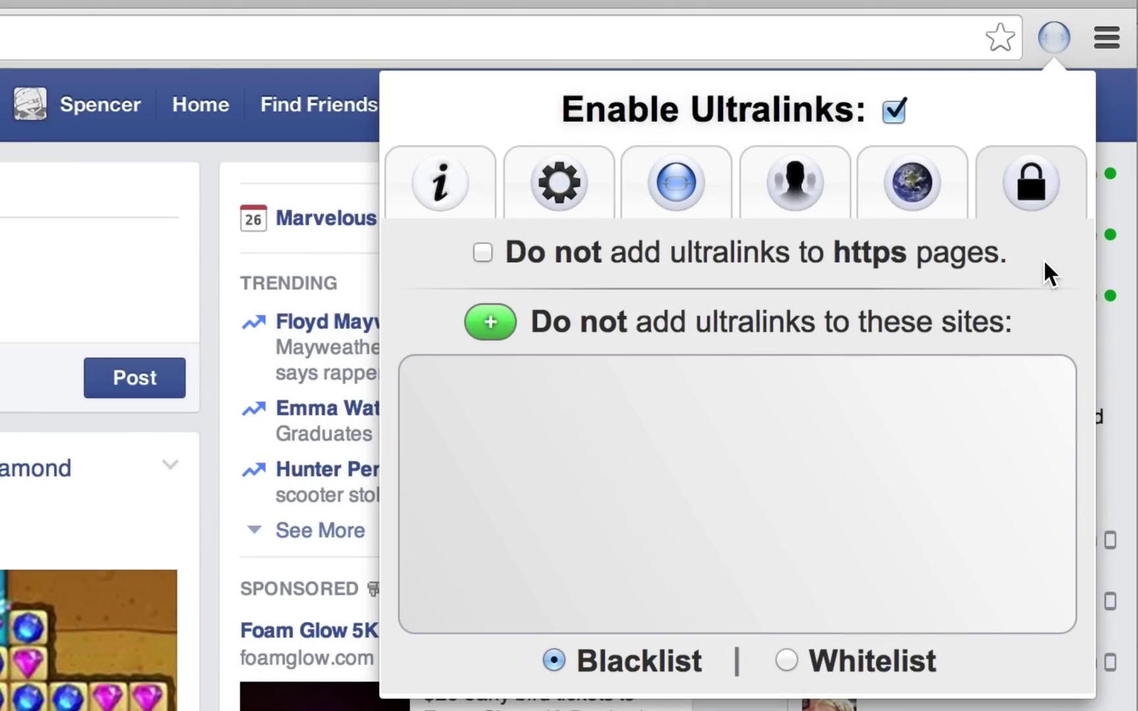
pyautogui.click(502, 333)
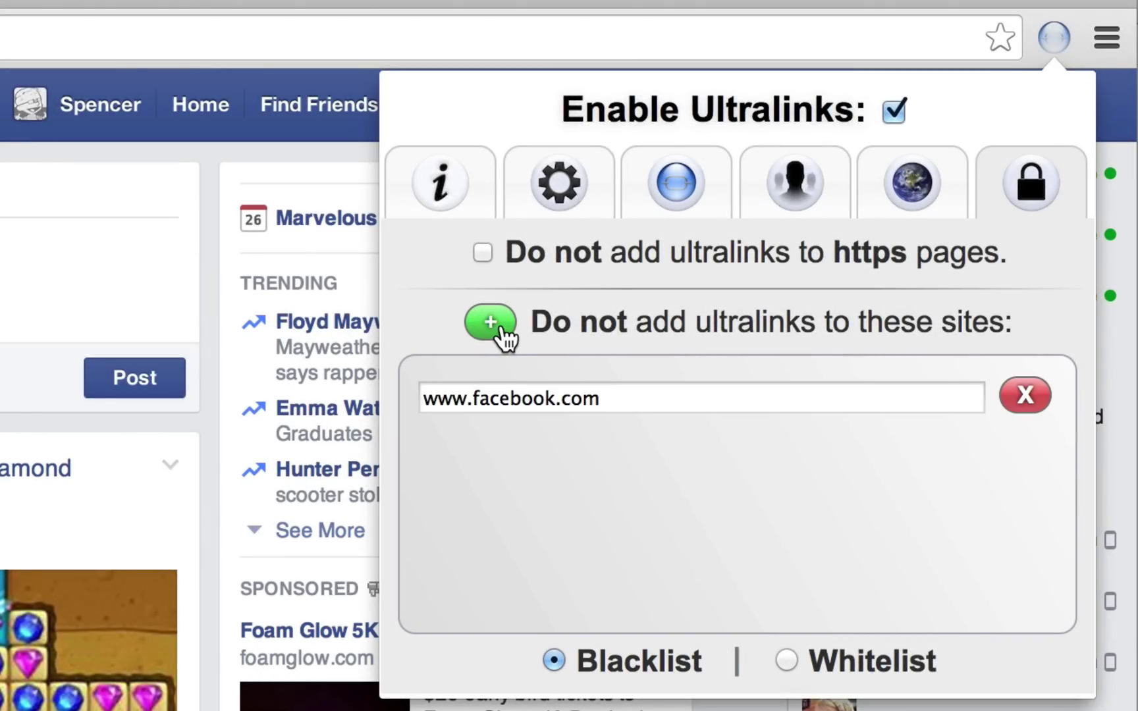
pyautogui.press('Return')
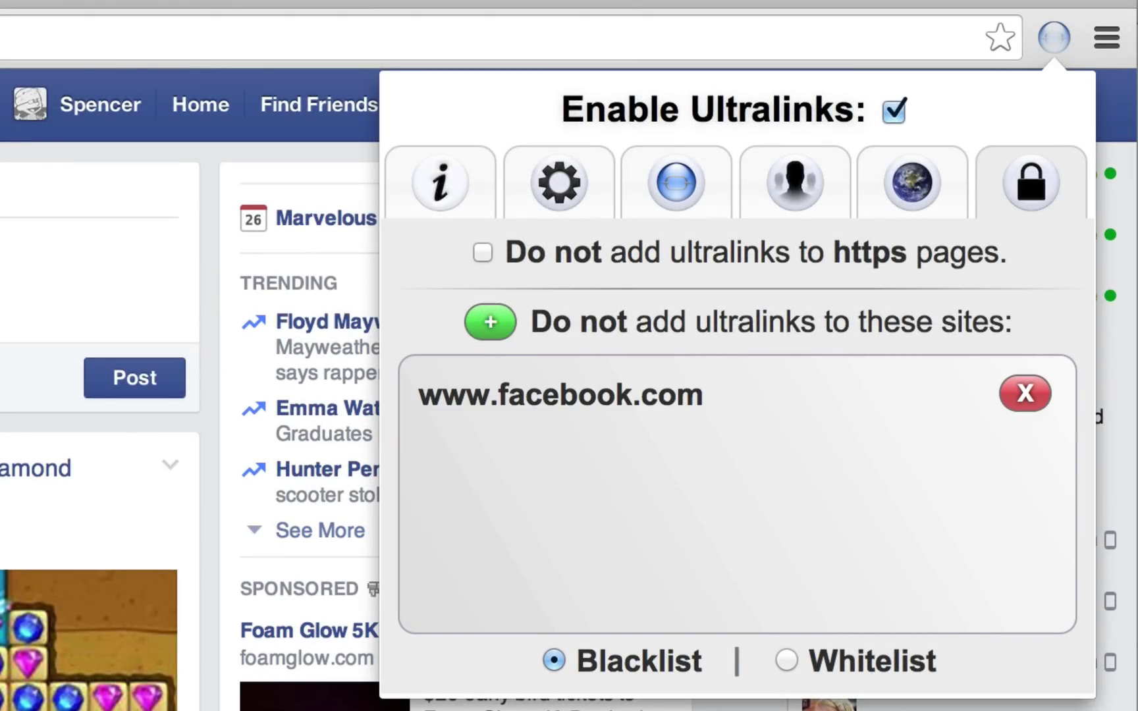
# Step: Add wellsfargo.com as a second blacklisted site
pyautogui.click(475, 323)
pyautogui.moveTo(624, 461); pyautogui.dragTo(419, 443)
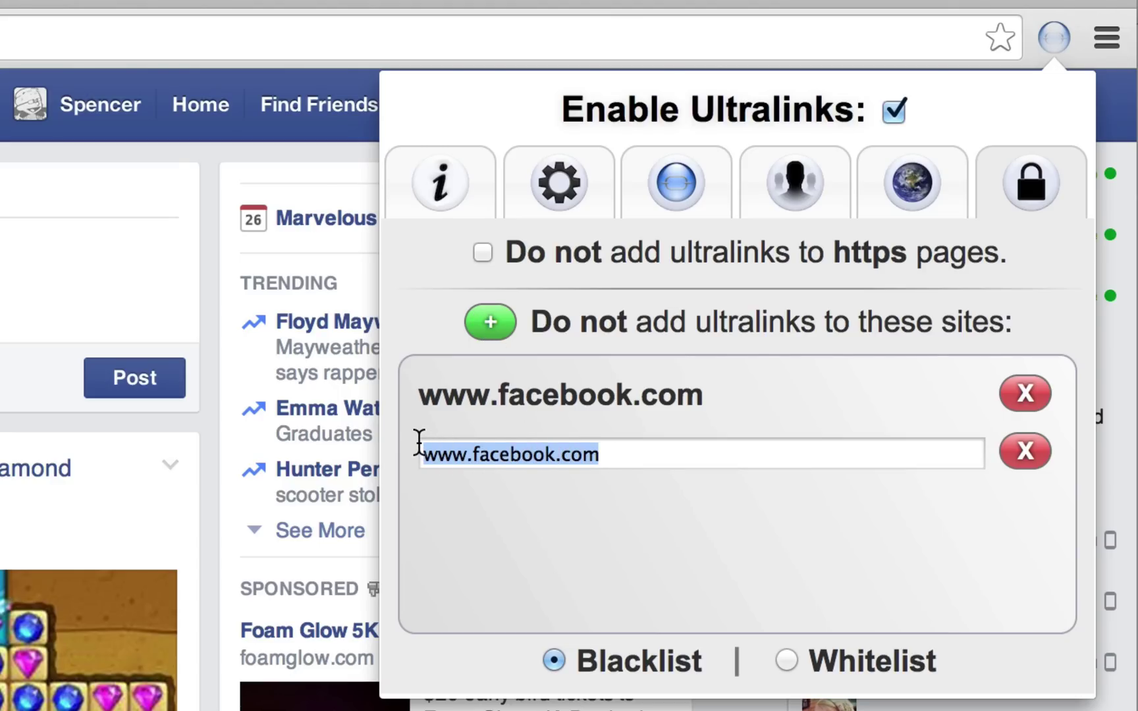
pyautogui.write('wellsfargo')
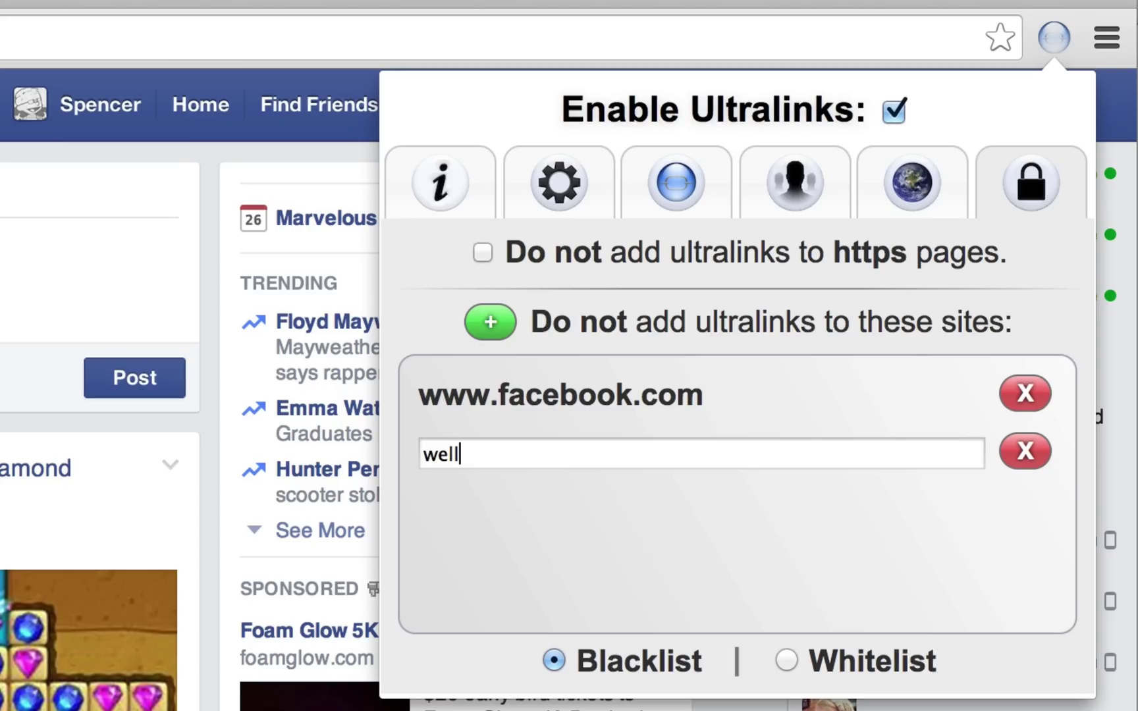
pyautogui.write('.com')
pyautogui.press('Return')
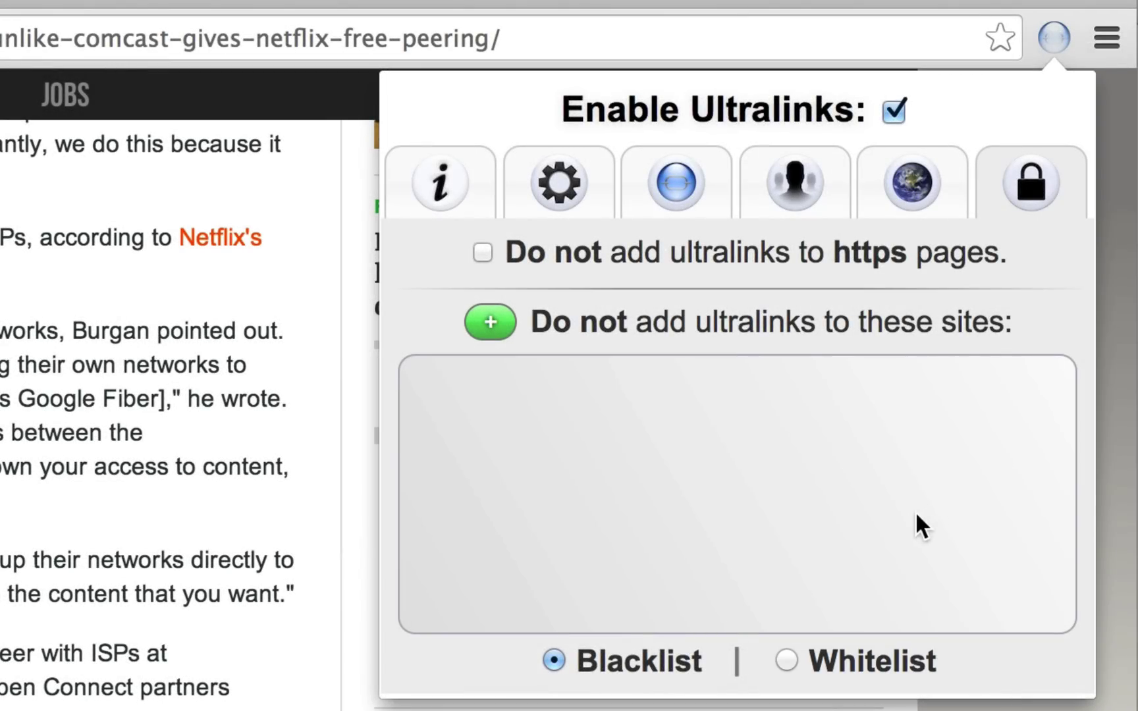
# Step: Switch the site restrictions to Whitelist and add arstechnica.com as an allowed site
pyautogui.click(786, 659)
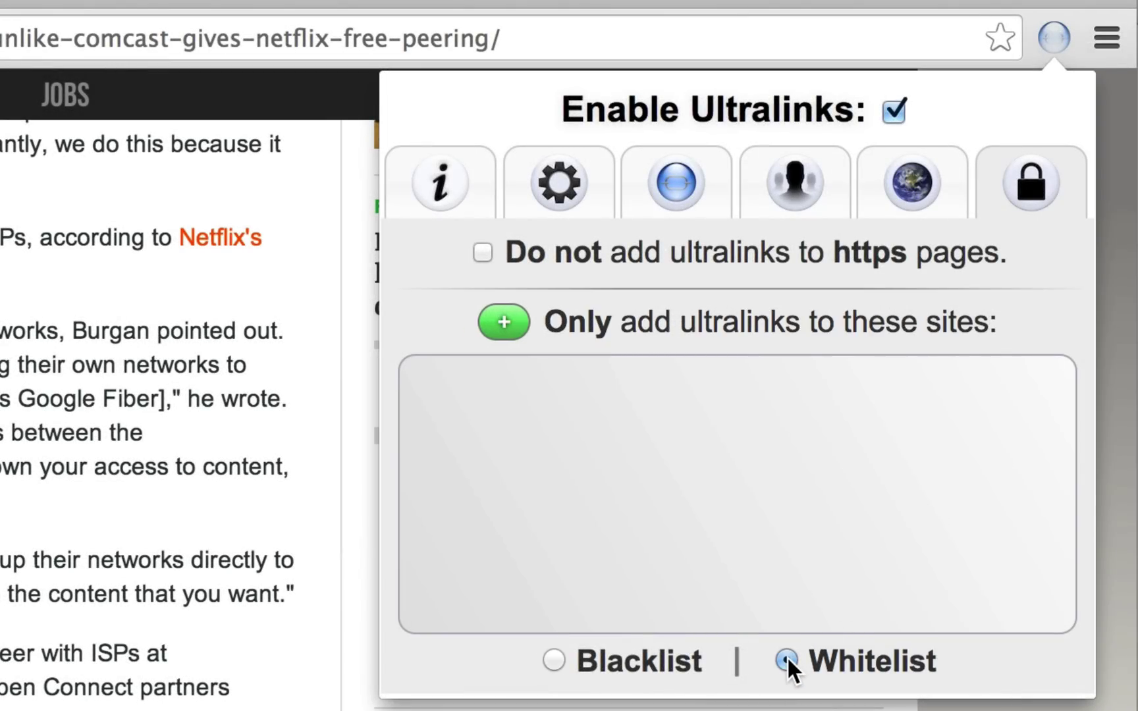
pyautogui.click(511, 325)
pyautogui.press('Return')
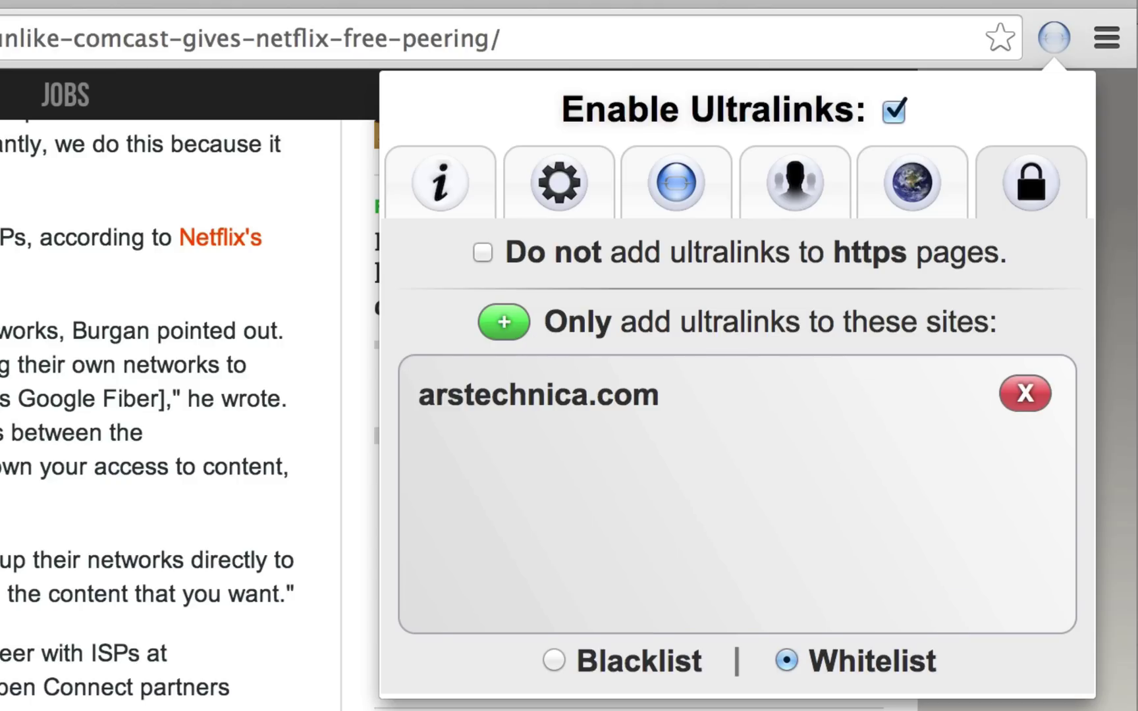
# Step: Add comicvine.com as a second whitelisted site
pyautogui.click(511, 333)
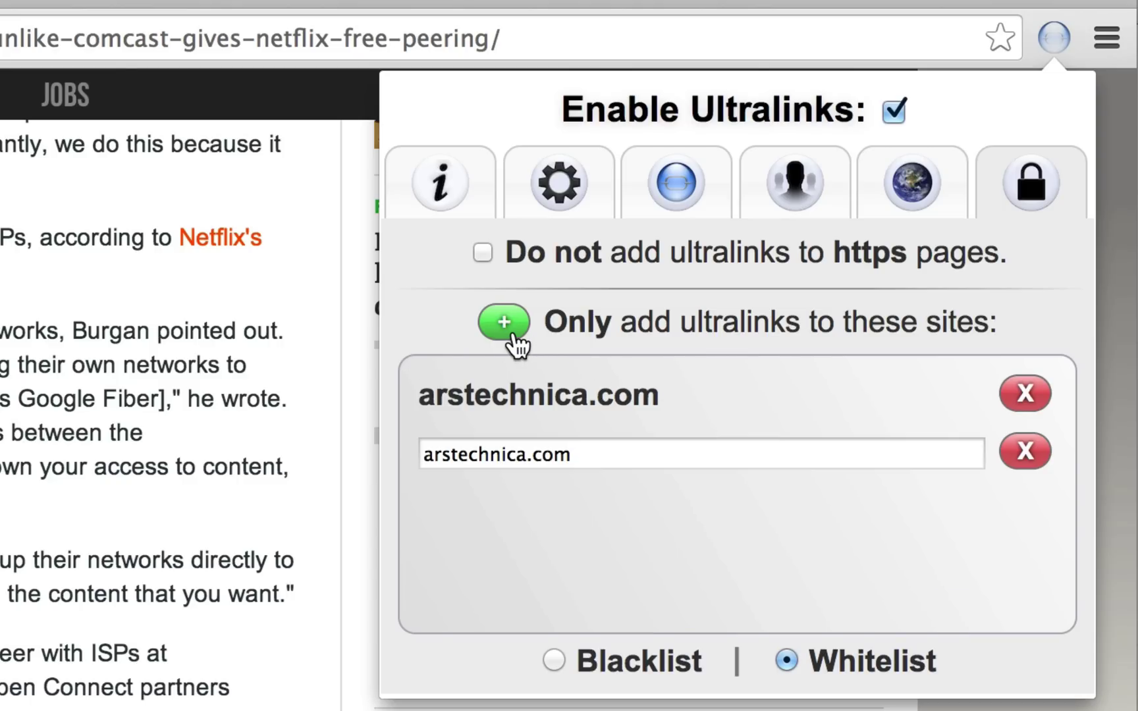
pyautogui.press('BackSpace')
pyautogui.press('BackSpace')
pyautogui.press('BackSpace')
pyautogui.press('BackSpace')
pyautogui.press('BackSpace')
pyautogui.press('BackSpace')
pyautogui.press('BackSpace')
pyautogui.press('BackSpace')
pyautogui.press('BackSpace')
pyautogui.press('BackSpace')
pyautogui.press('BackSpace')
pyautogui.press('BackSpace')
pyautogui.press('BackSpace')
pyautogui.press('BackSpace')
pyautogui.press('BackSpace')
pyautogui.write('comicvine.com')
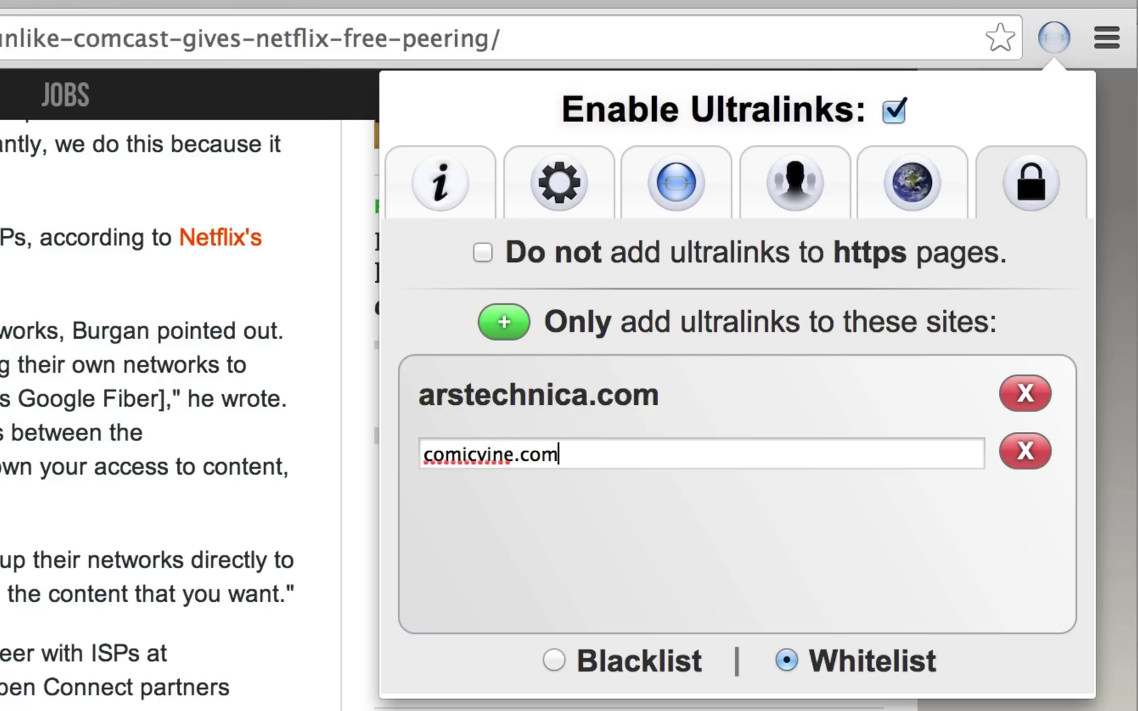
pyautogui.press('Return')
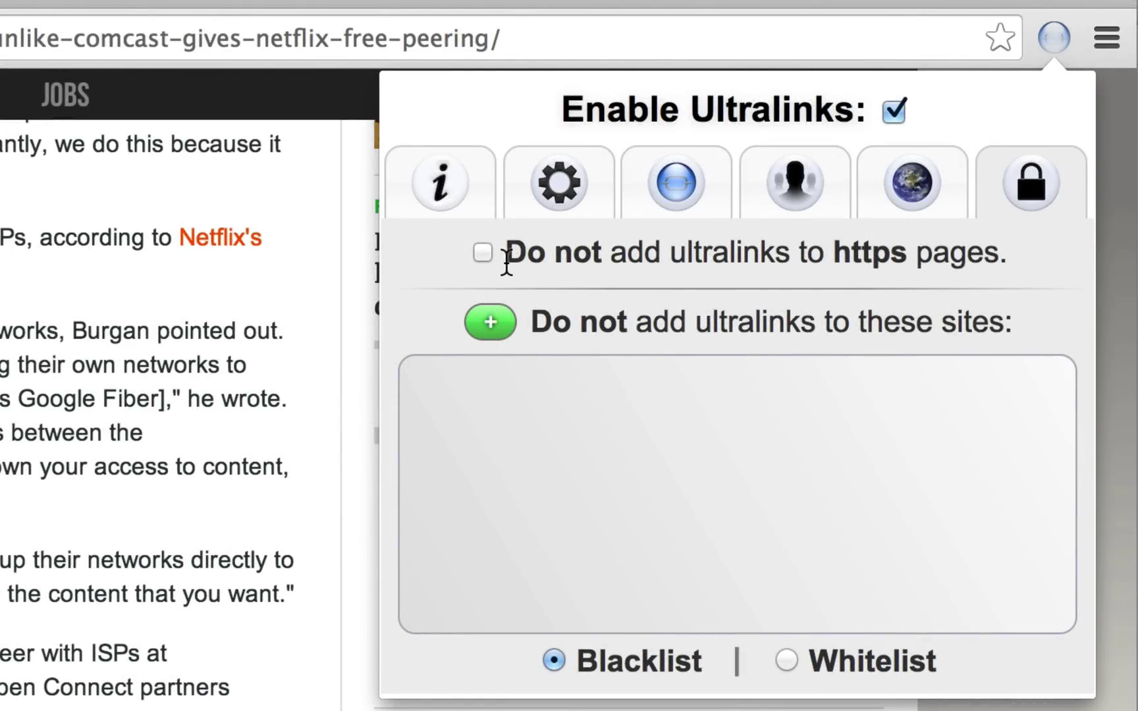
# Step: Enable the option that keeps ultralinks from being added to https pages
pyautogui.click(481, 252)
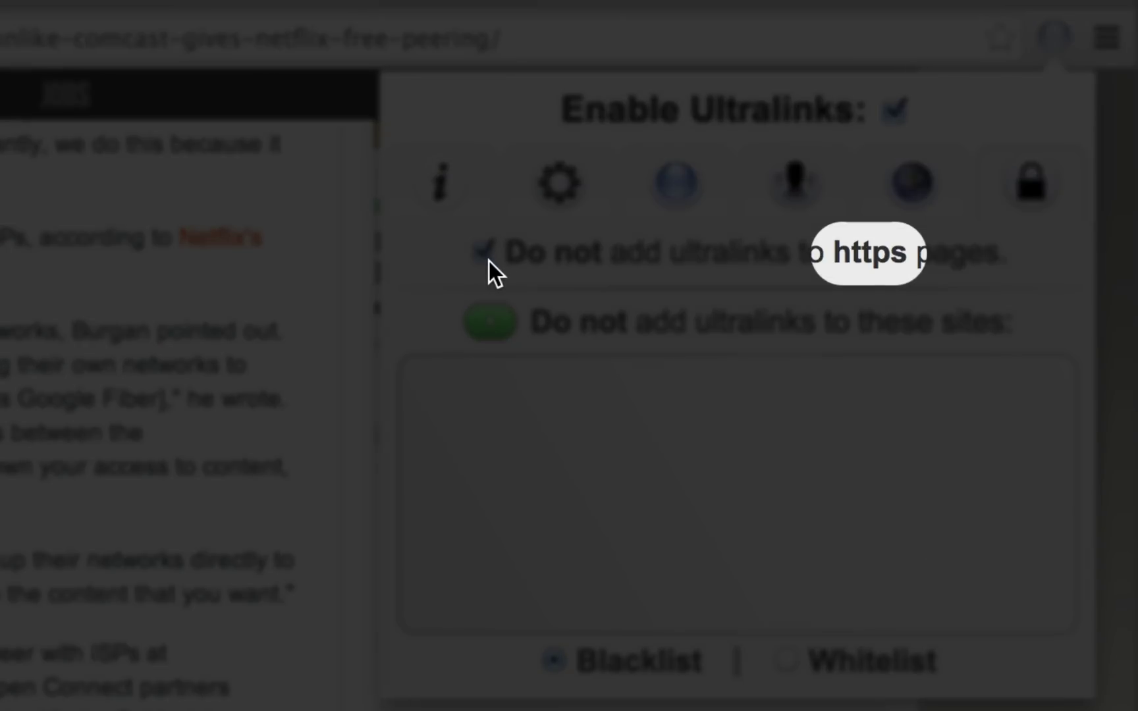